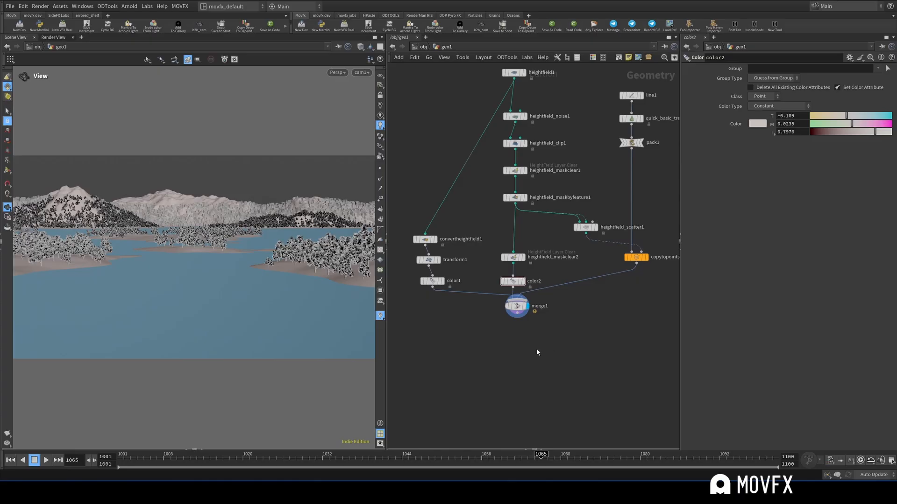
Step: Move the merge1 node slightly lower in the network and select the transform1 and color1 nodes
left_click_drag(523, 318, 523, 328)
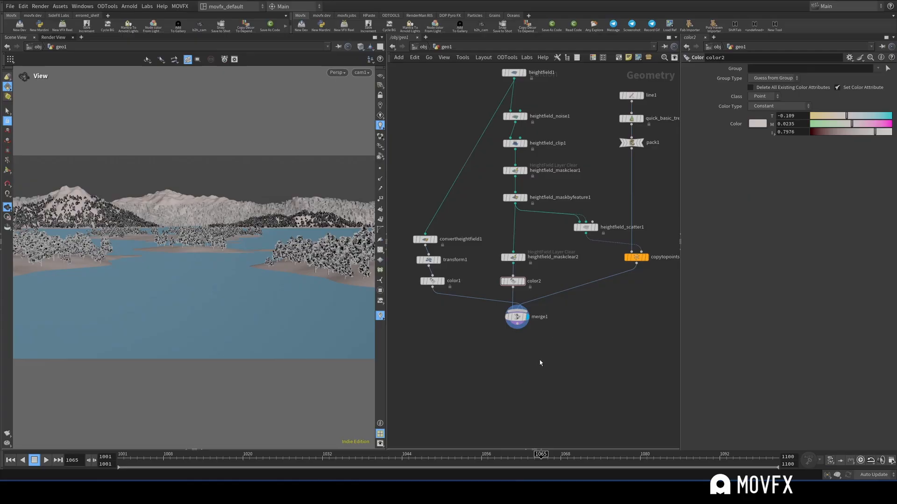
scroll(558, 353, "down", 3)
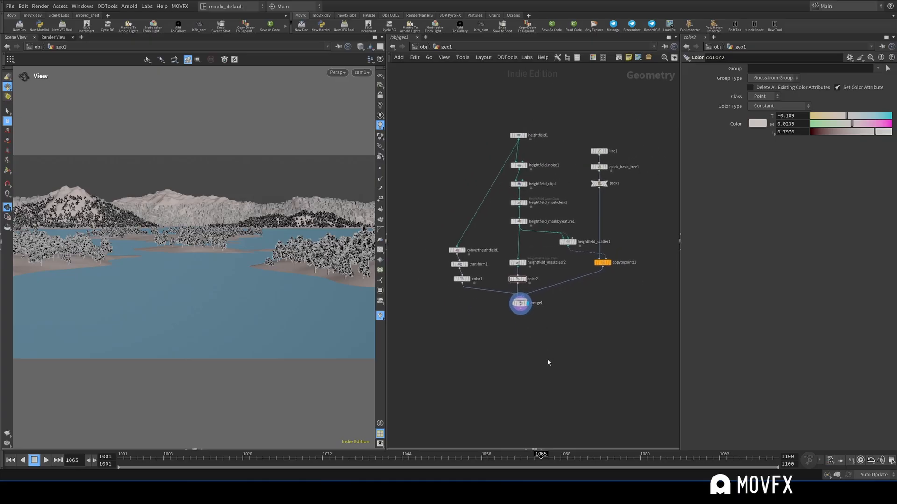
middle_click_drag(550, 380, 549, 336)
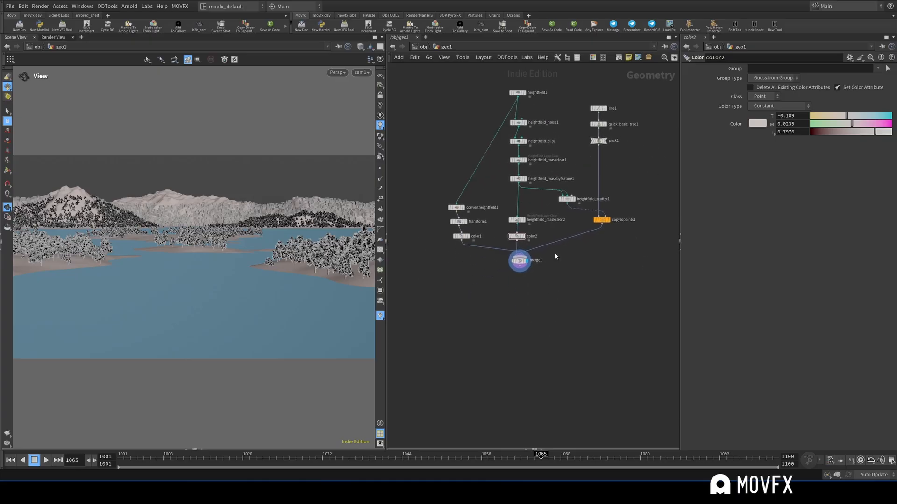
scroll(558, 118, "up", 3)
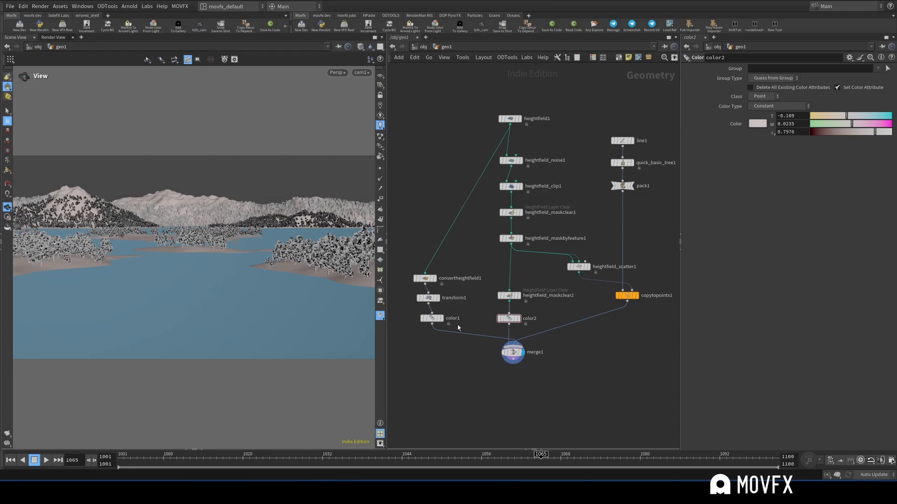
left_click_drag(467, 365, 414, 275)
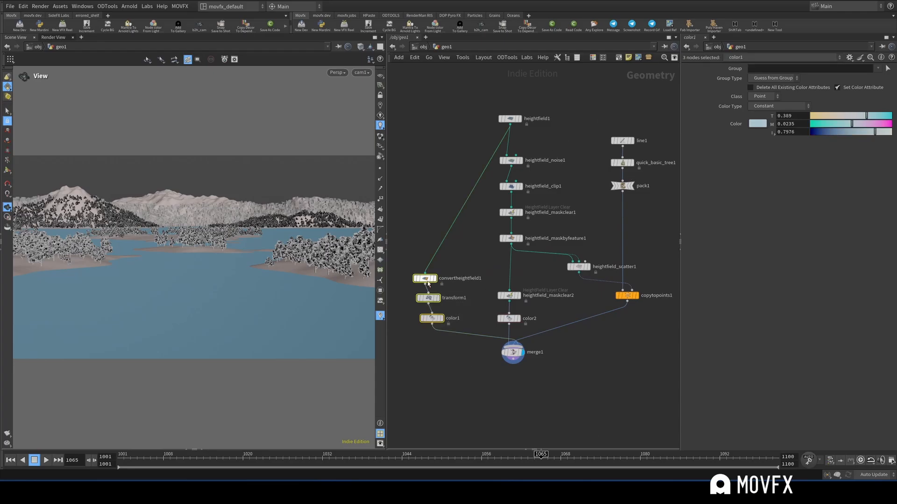
left_click_drag(462, 363, 417, 315)
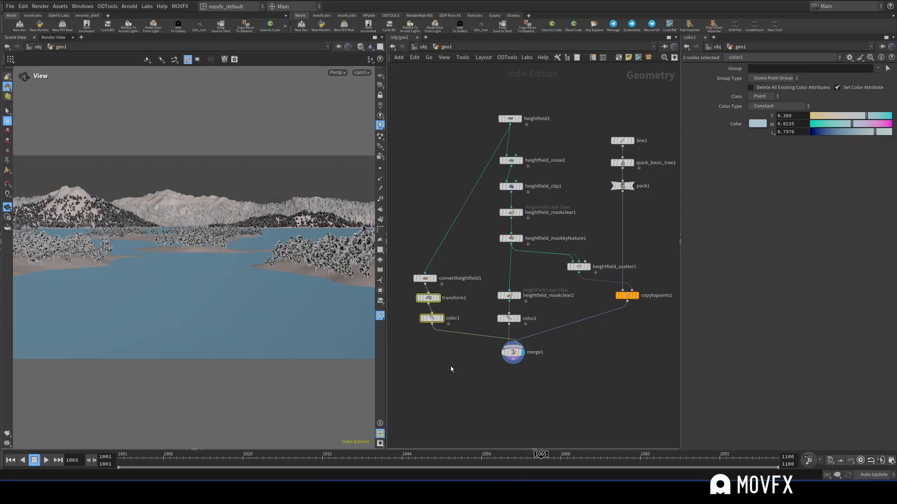
Step: Display the heightfield1 node and look at the base grid in a free perspective view outside the camera
left_click(520, 118)
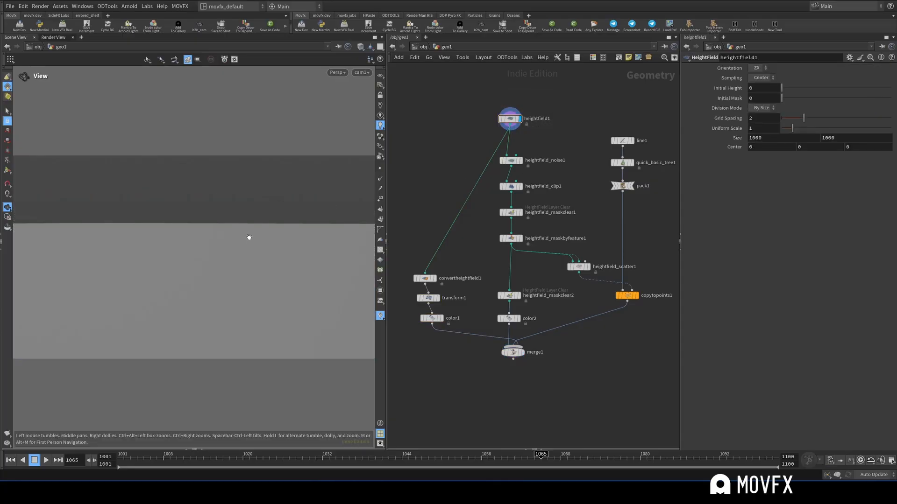
mouse_move(250, 232)
left_mouse_down()
mouse_move(248, 251)
mouse_move(228, 248)
mouse_move(224, 263)
left_mouse_up()
key("w")
key("w")
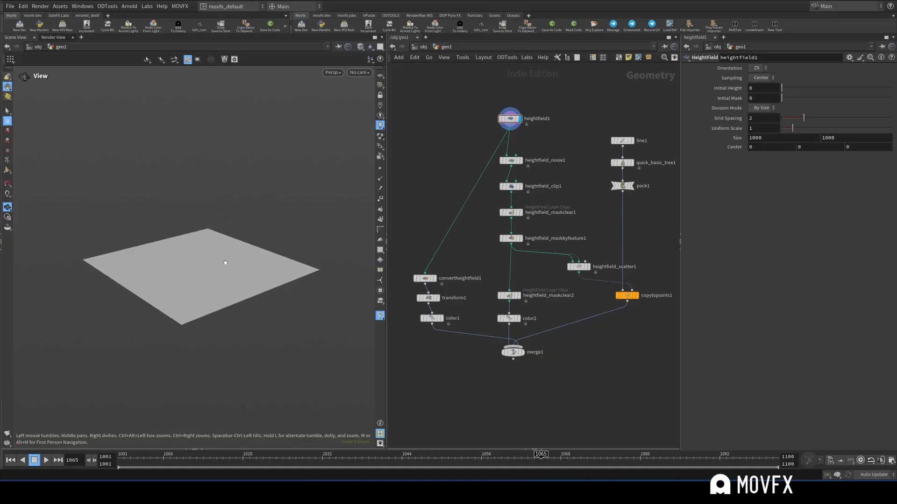
right_click_drag(205, 268, 232, 232)
left_click_drag(232, 271, 249, 220)
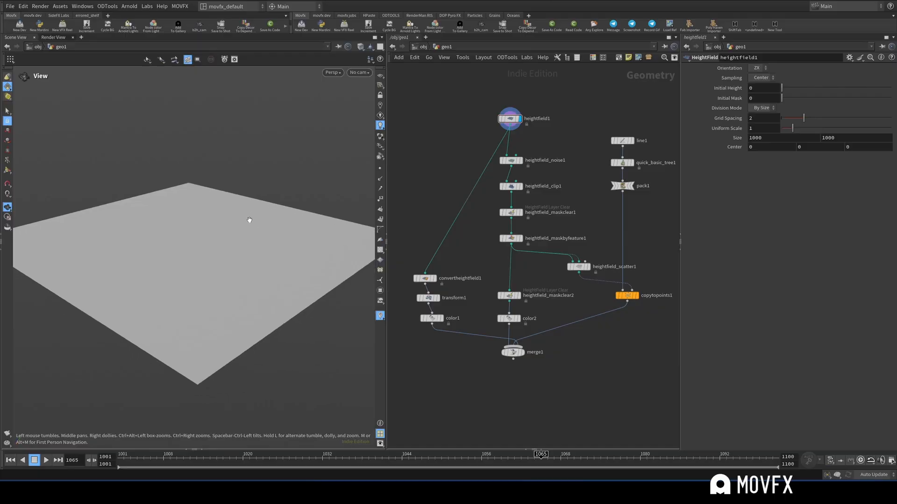
Step: Display the heightfield_noise1 node to examine the noise-displaced terrain and its settings
left_click(519, 161)
left_click_drag(261, 238, 255, 219)
scroll(514, 162, "up", 2)
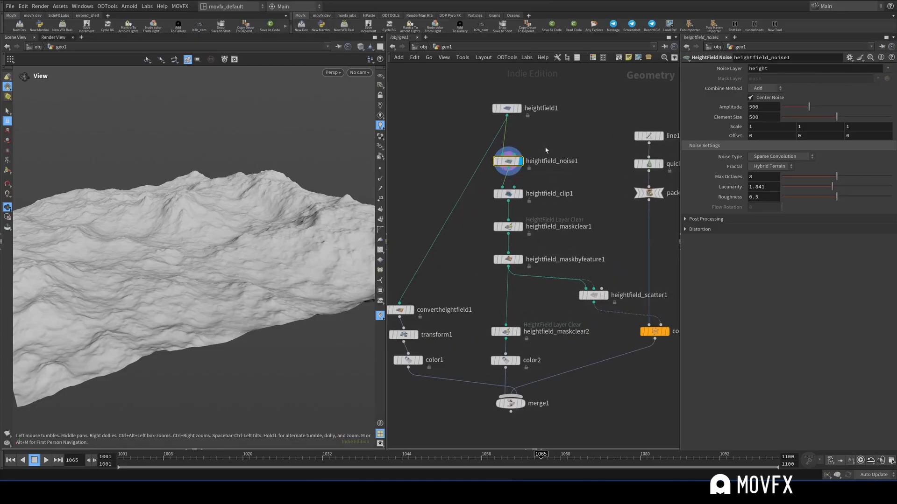
Step: Display the heightfield_clip1 node and inspect the clipped low areas of the terrain from a lower angle
left_click(519, 186)
left_click(508, 194)
scroll(509, 252, "up", 2)
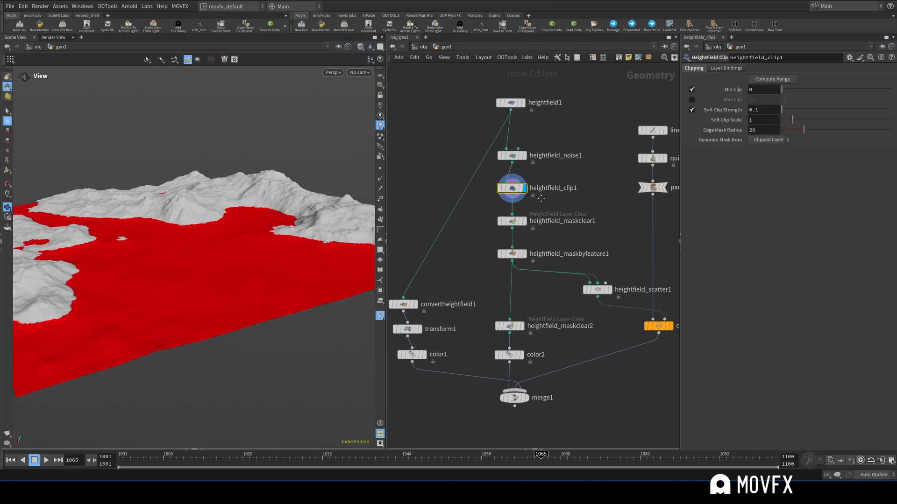
mouse_move(255, 261)
left_mouse_down()
mouse_move(255, 243)
mouse_move(258, 254)
left_mouse_up()
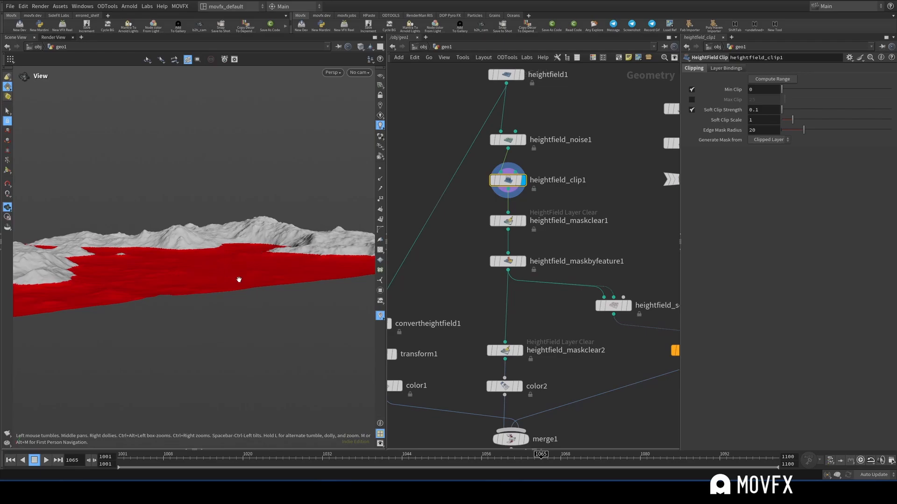
left_click(493, 180)
left_click(493, 180)
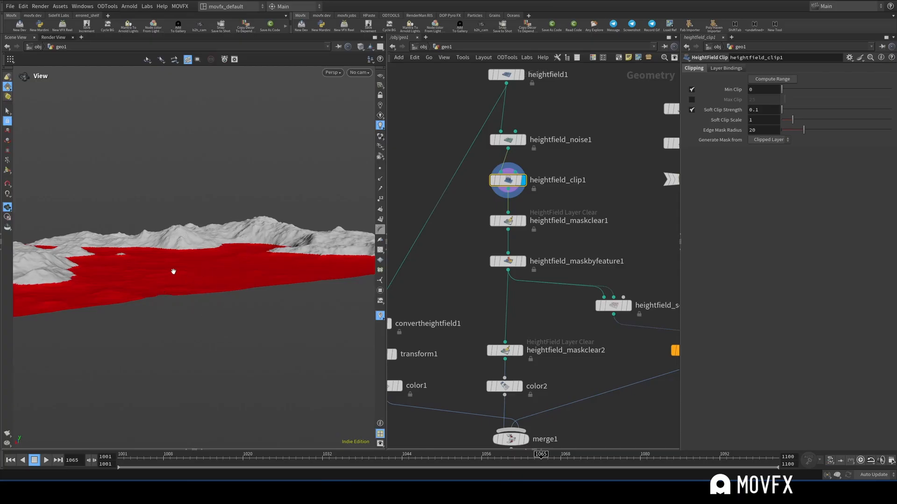
Step: Display the heightfield_maskclear1 node to view the terrain with its mask layer cleared
left_click(520, 220)
left_click(507, 220)
middle_click_drag(548, 235, 505, 170)
mouse_move(457, 164)
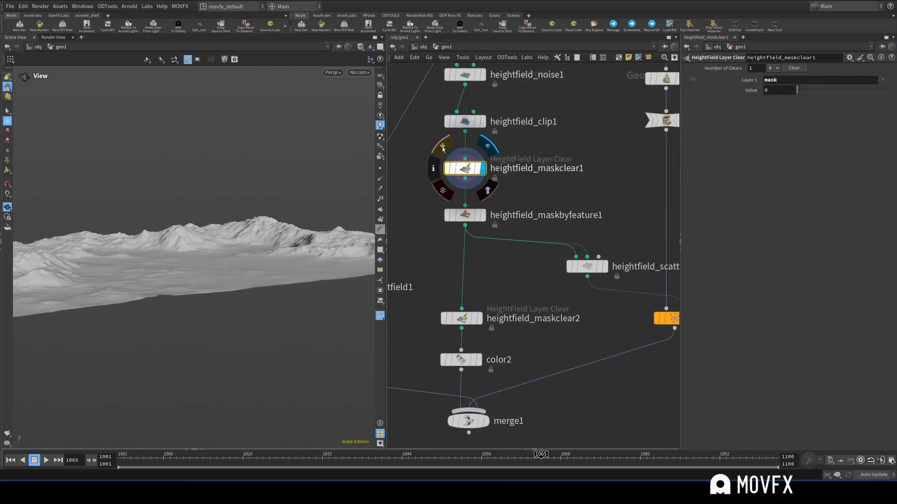
left_click(443, 149)
left_click(442, 148)
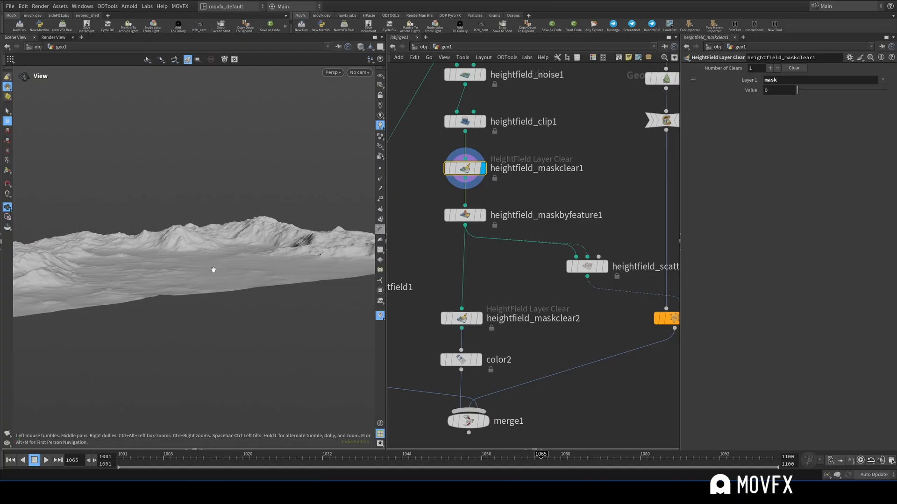
Step: Display the heightfield_maskbyfeature1 node to view its slope and height mask on the terrain
middle_click_drag(498, 193, 509, 169)
left_click(492, 191)
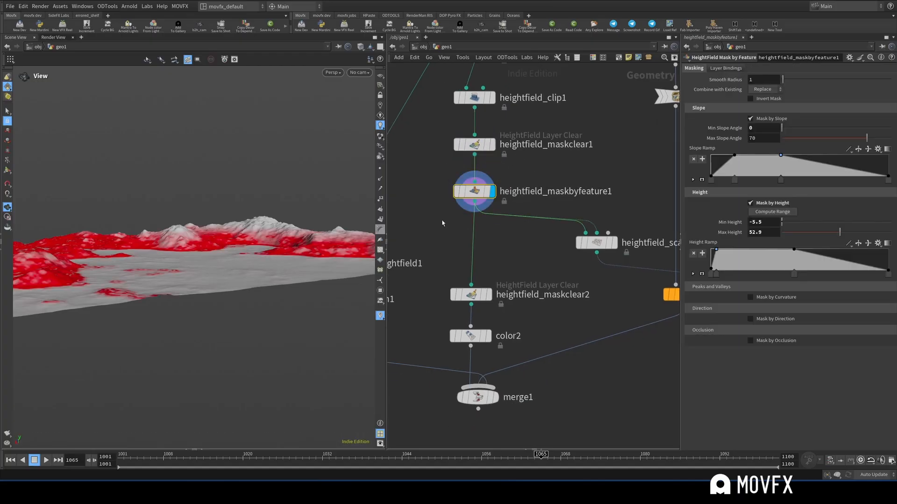
middle_click_drag(492, 234, 519, 233)
scroll(499, 210, "up", 1)
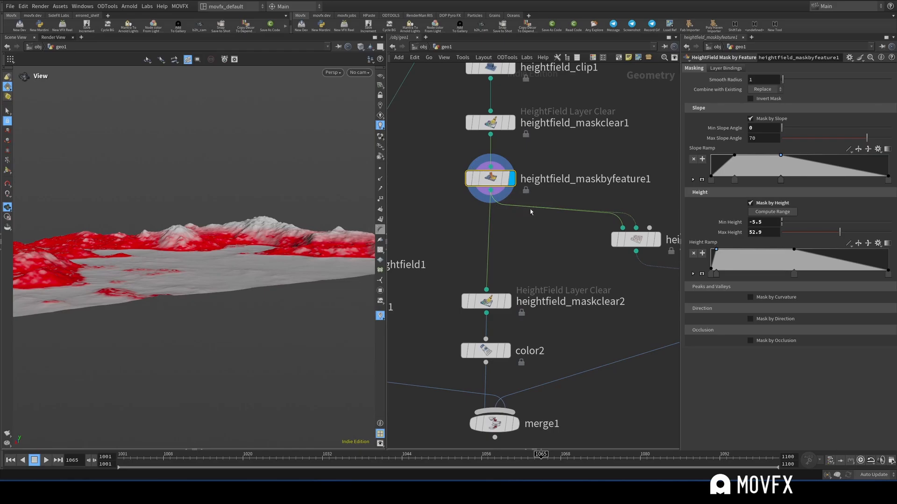
middle_click_drag(522, 236, 537, 240)
Step: Examine the feature mask from several angles and check the volume layers in the heightfield_maskbyfeature1 node info
left_click_drag(185, 237, 142, 259)
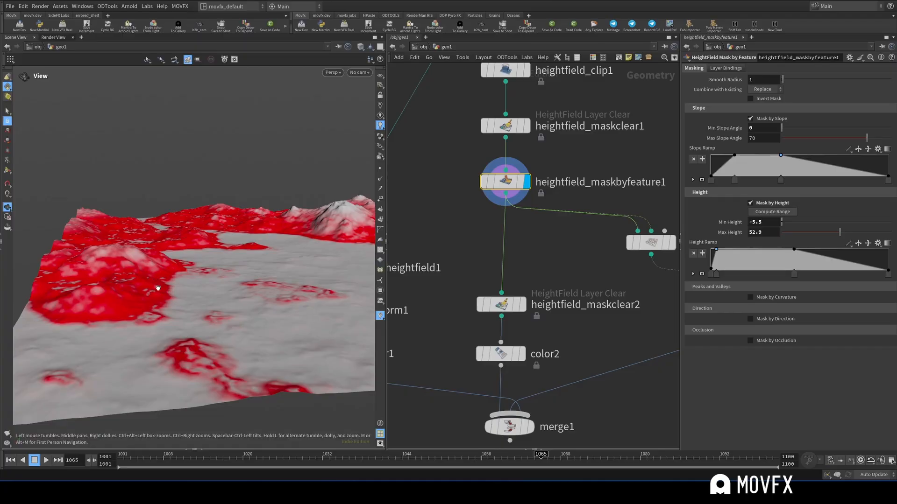
left_click_drag(158, 288, 161, 276)
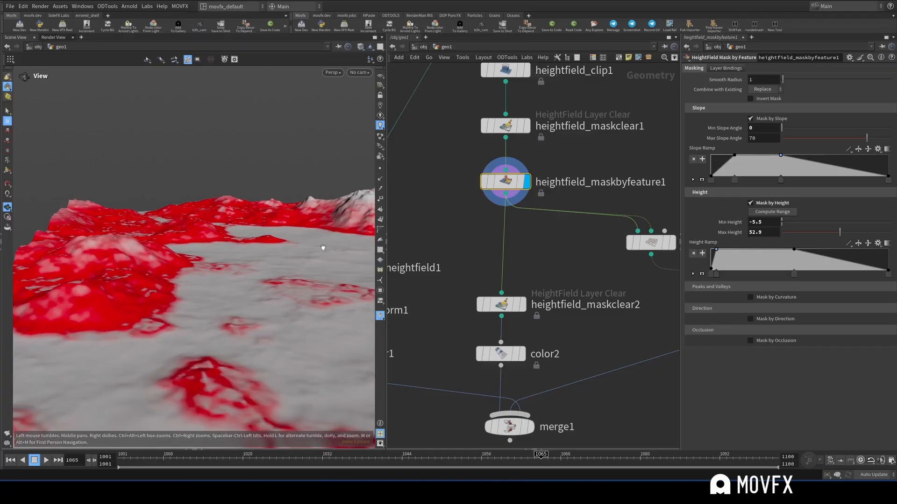
left_click_drag(323, 247, 224, 282)
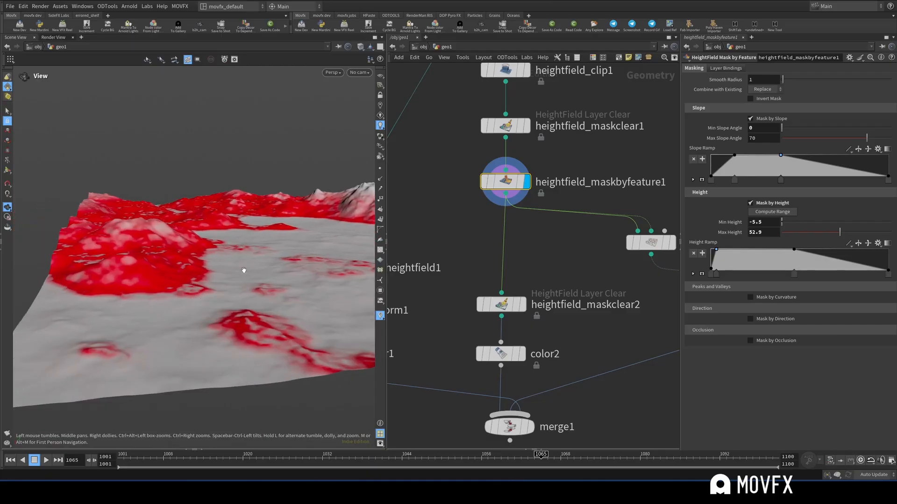
left_click_drag(257, 257, 215, 241)
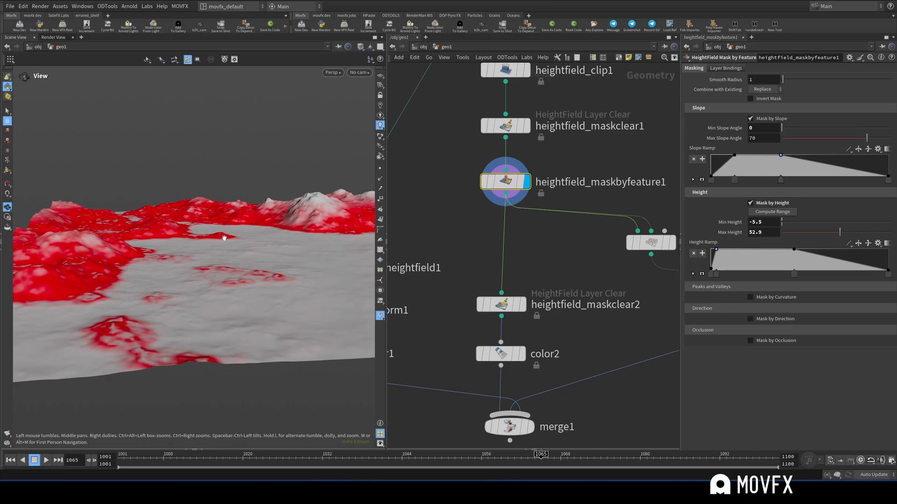
middle_click(512, 192)
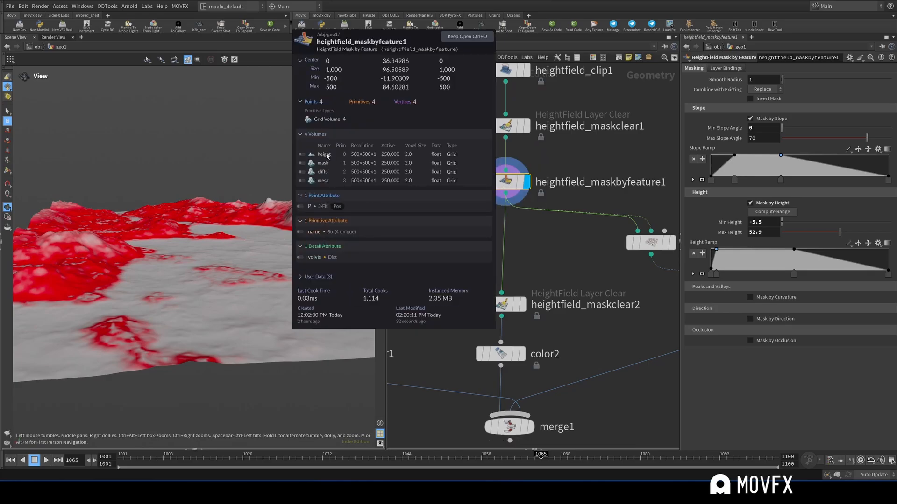
middle_click_drag(326, 165, 343, 163)
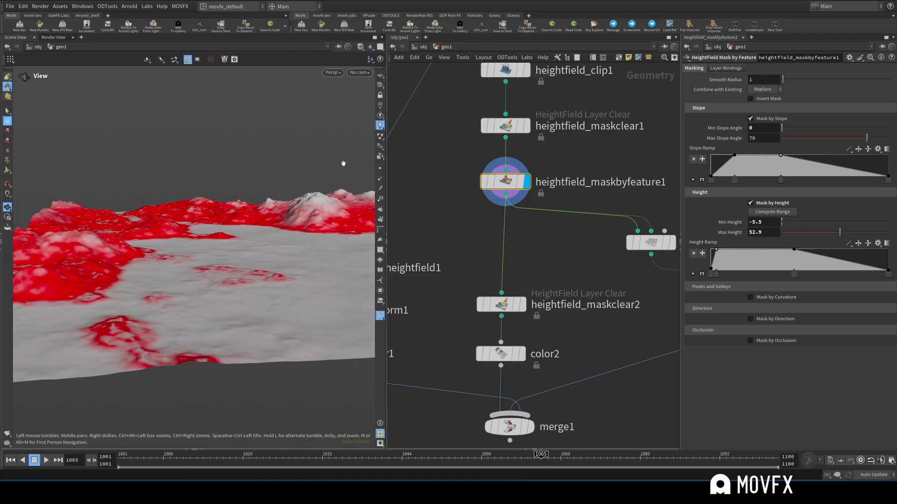
Step: Select the heightfield_scatter1 node and examine its scattering parameters and its input and output connections
middle_click_drag(552, 181, 448, 132)
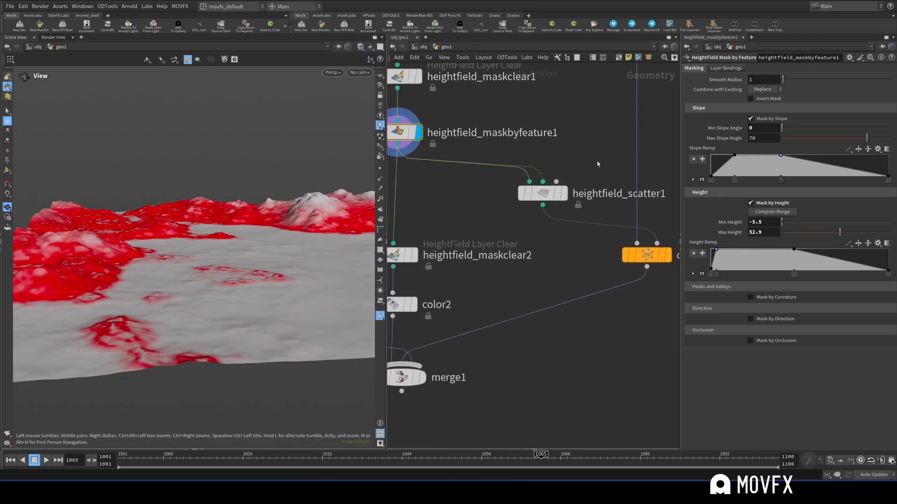
left_click(541, 196)
left_click_drag(541, 196, 515, 181)
scroll(476, 193, "up", 2)
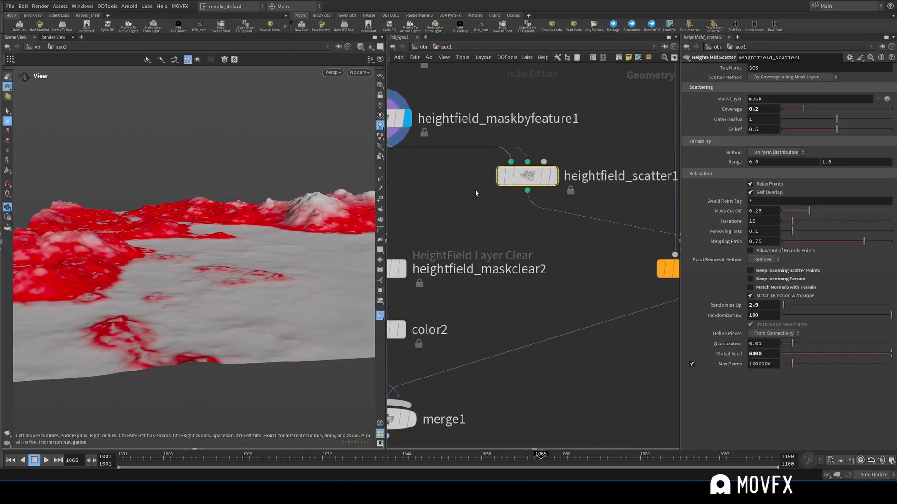
middle_click_drag(567, 148, 552, 161)
left_click_drag(533, 183, 536, 189)
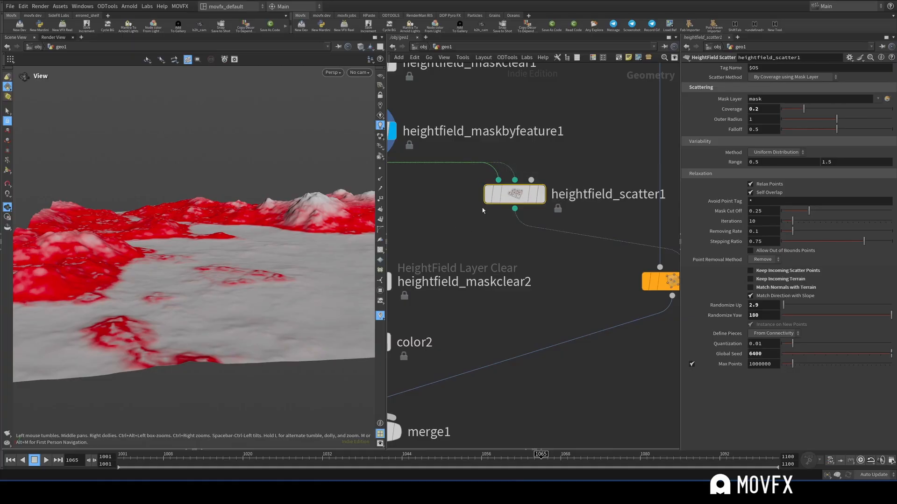
mouse_move(499, 180)
middle_click_drag(499, 181, 481, 153)
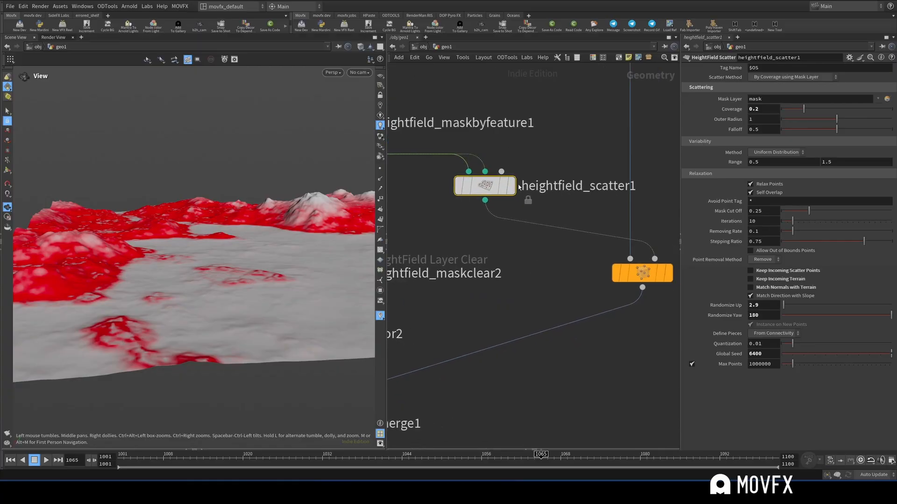
middle_click_drag(404, 130, 521, 172)
Step: Select heightfield_maskbyfeature1 again and review the height and mask volumes it passes to the scatter node
left_click(455, 164)
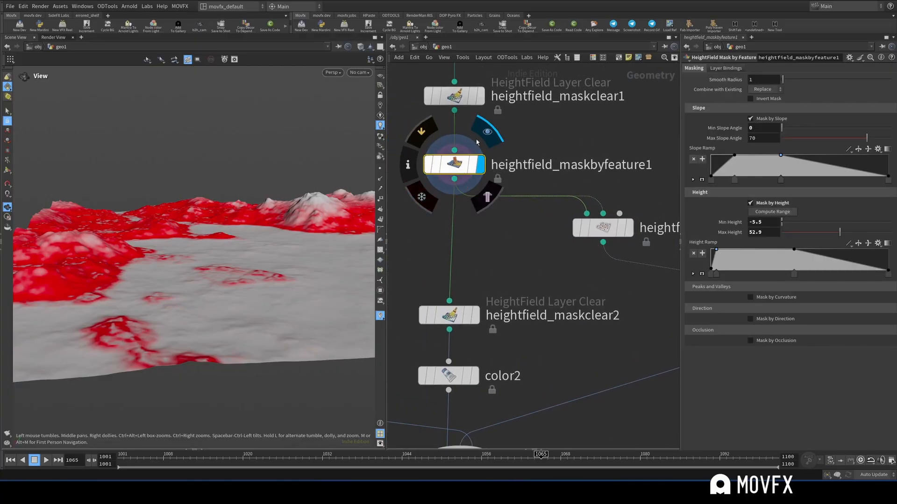
left_click(509, 227)
middle_click(444, 163)
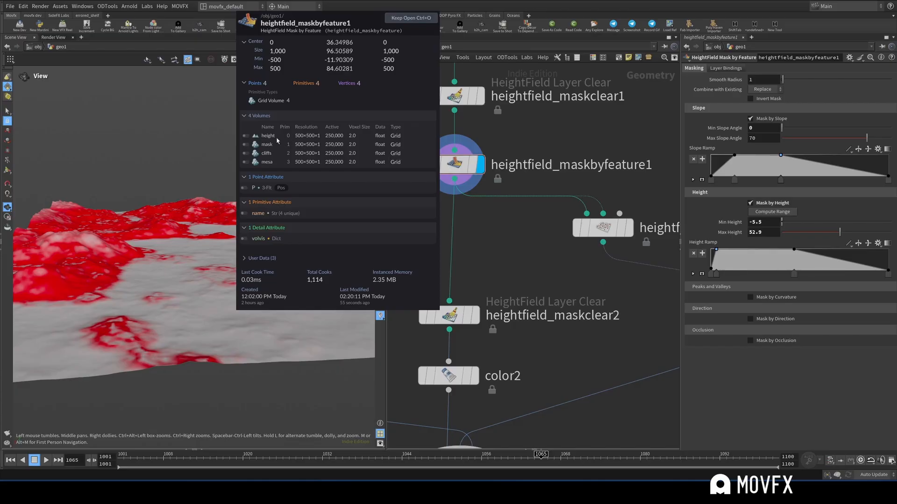
scroll(486, 154, "down", 2)
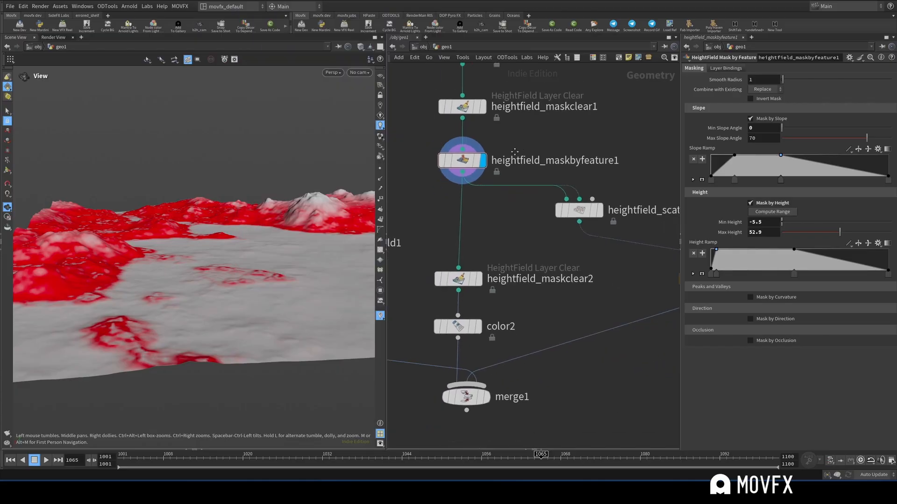
mouse_move(441, 171)
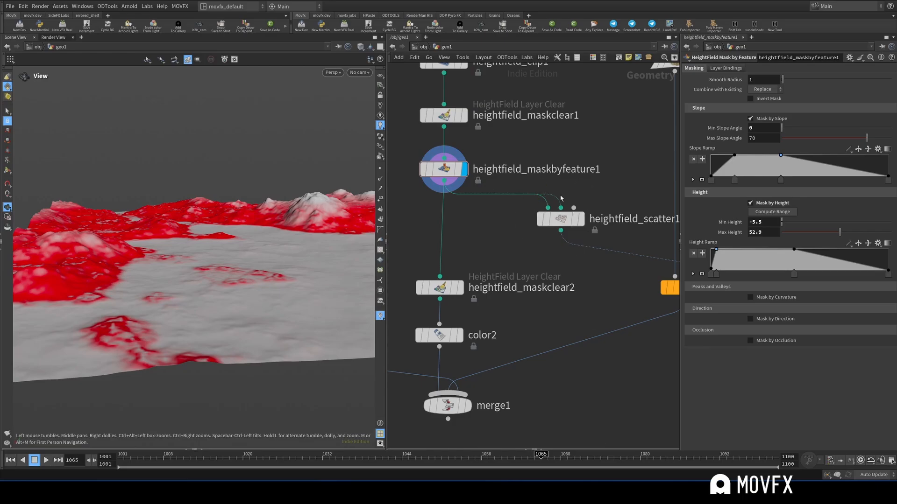
Step: Display the heightfield_scatter1 points from a higher angle and compare them with the heightfield_maskbyfeature1 mask
middle_click_drag(516, 181, 460, 158)
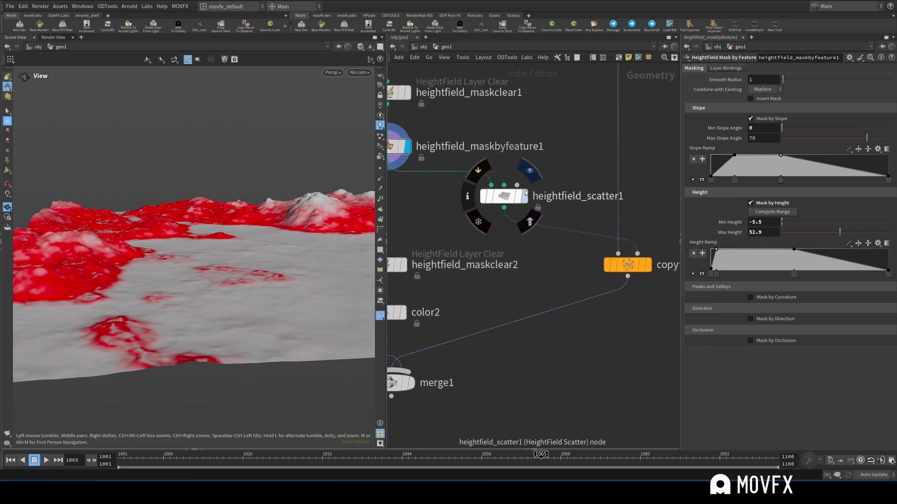
left_click(526, 197)
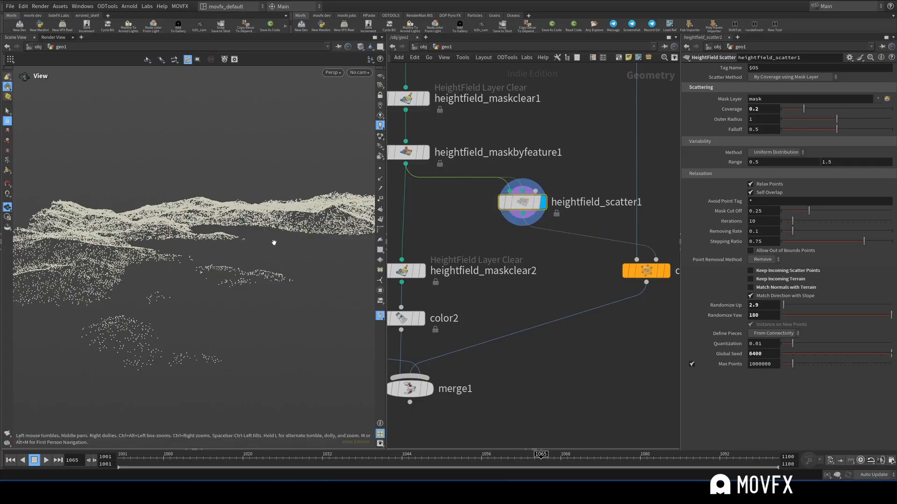
left_click_drag(153, 239, 168, 244)
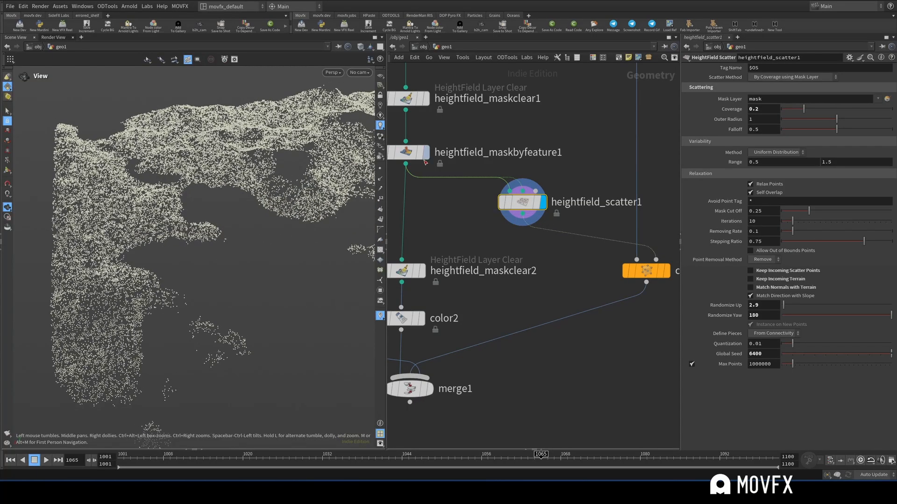
left_click(426, 152)
left_click(411, 151)
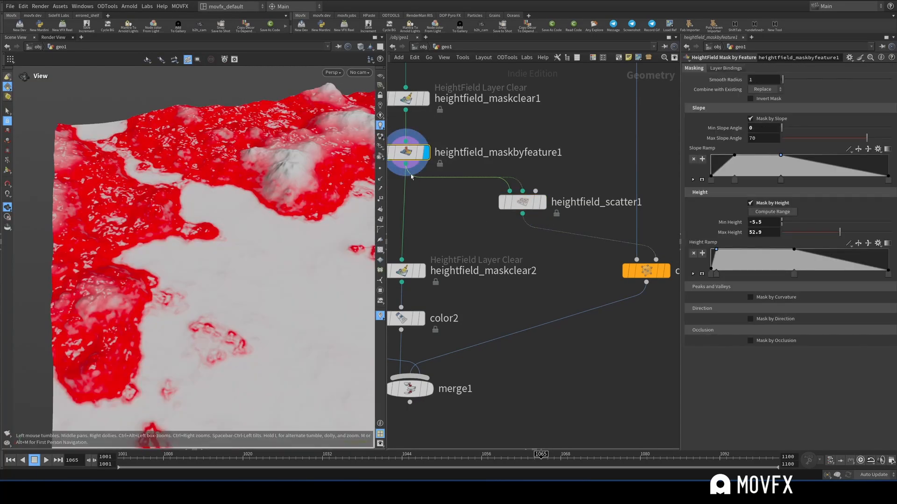
Step: Select and display the heightfield_scatter1 node to view its scattered points across the terrain
left_click(543, 206)
left_click(525, 202)
right_click_drag(178, 161, 245, 198)
middle_click_drag(275, 198, 236, 210)
Step: Select and display the pack1 node, frame its tree model and examine it with its input branch
middle_click_drag(584, 131, 479, 251)
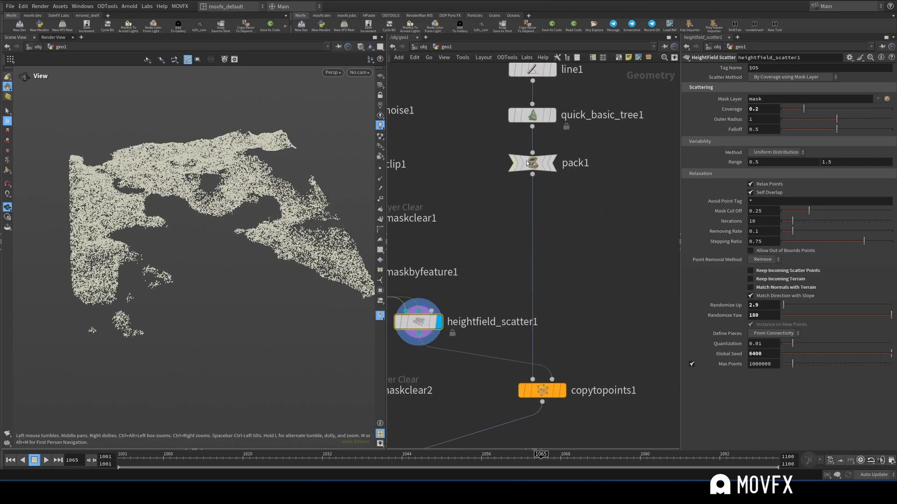
left_click(553, 169)
left_click(534, 167)
key("space+f")
left_click_drag(310, 218, 252, 207)
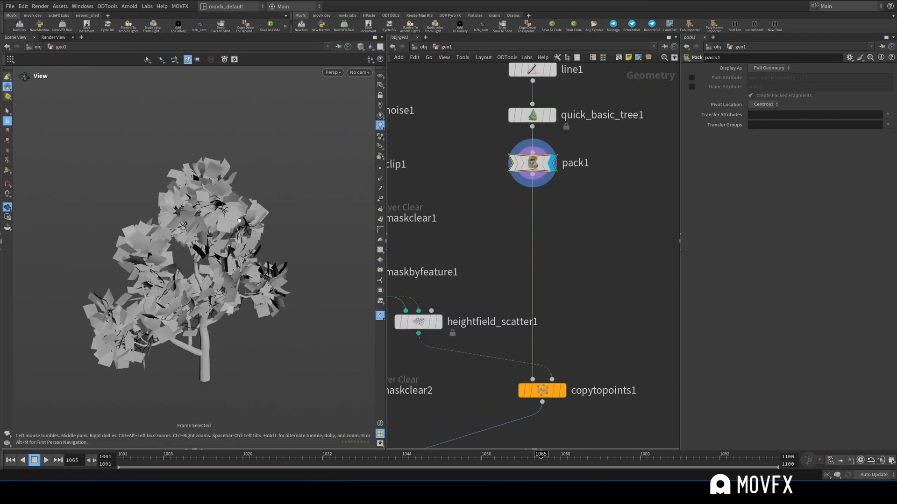
right_click_drag(253, 208, 245, 231)
middle_click_drag(245, 231, 232, 209)
middle_click_drag(556, 223, 540, 244)
left_click_drag(569, 168, 516, 137)
middle_click_drag(560, 207, 555, 158)
left_click(530, 137)
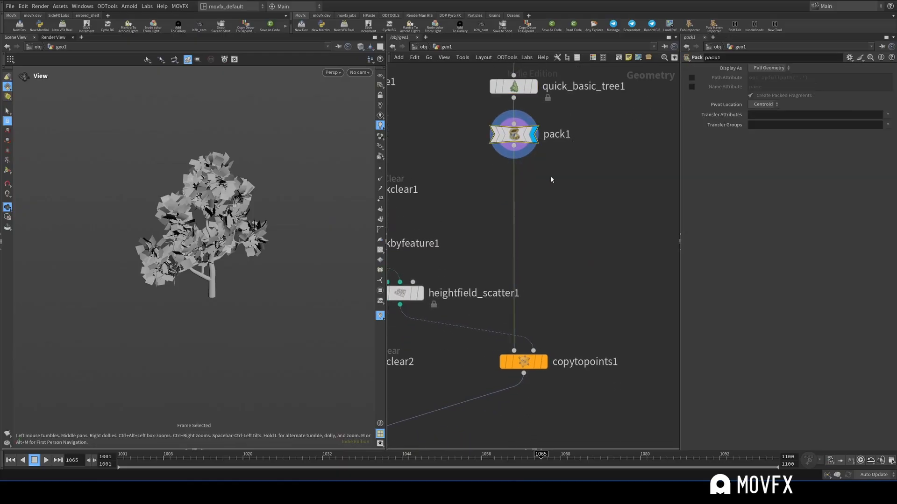
Step: Display the copytopoints1 node's scattered trees and look at them through cam1
middle_click_drag(543, 252, 536, 136)
left_click(539, 248)
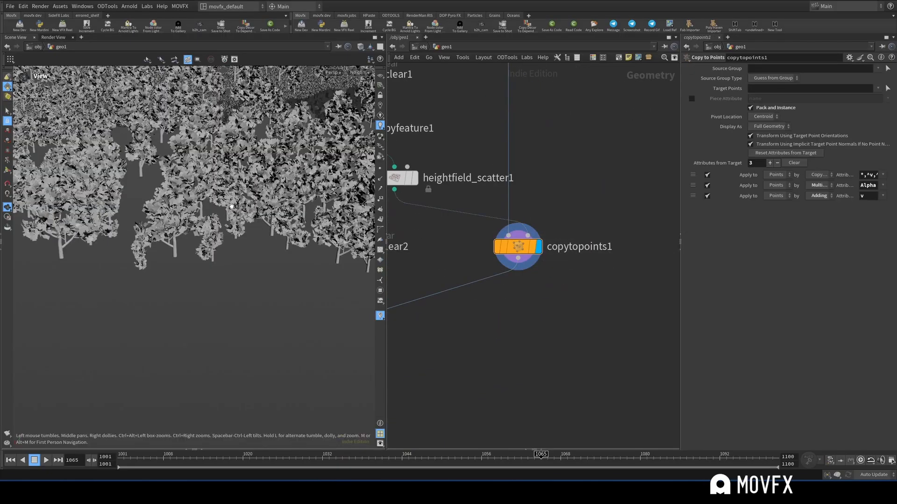
middle_click_drag(236, 287, 246, 348)
right_click_drag(255, 229, 346, 116)
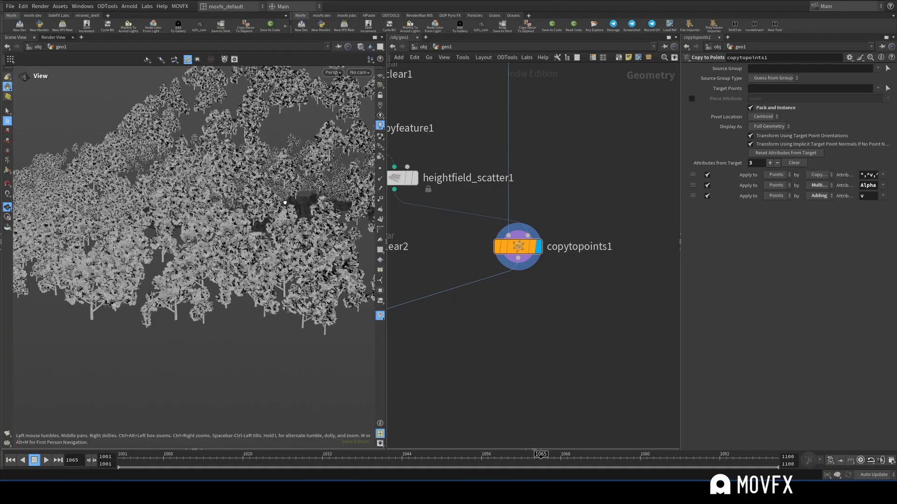
left_click(359, 73)
left_click(369, 100)
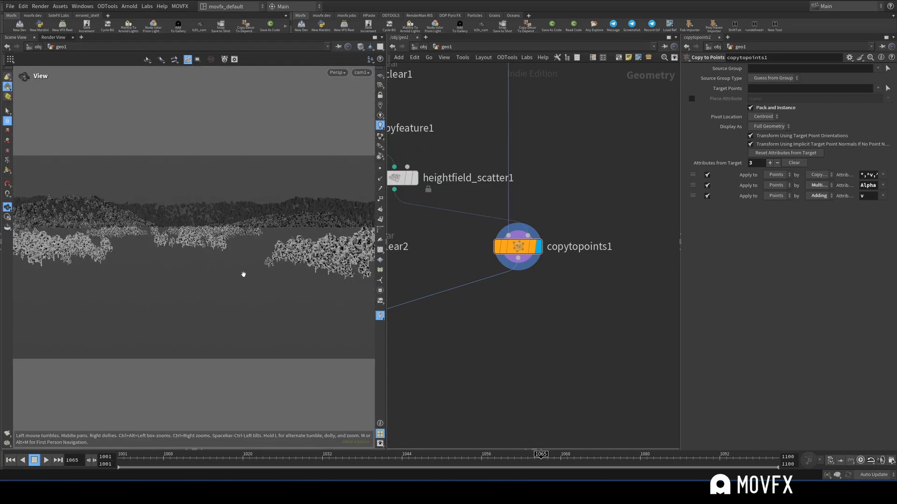
Step: Display heightfield_maskbyfeature1, heightfield_maskclear2 and color2 in turn to compare the terrain at each stage
middle_click_drag(426, 229, 665, 232)
left_click(539, 134)
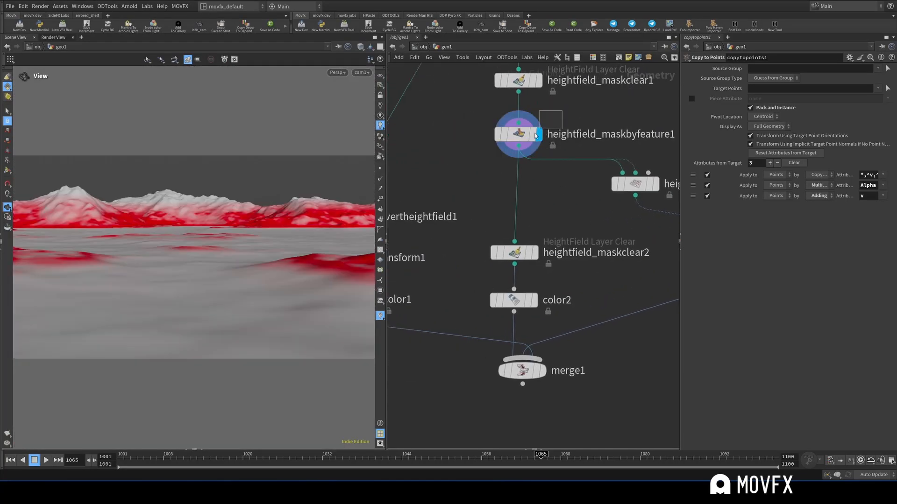
left_click(534, 255)
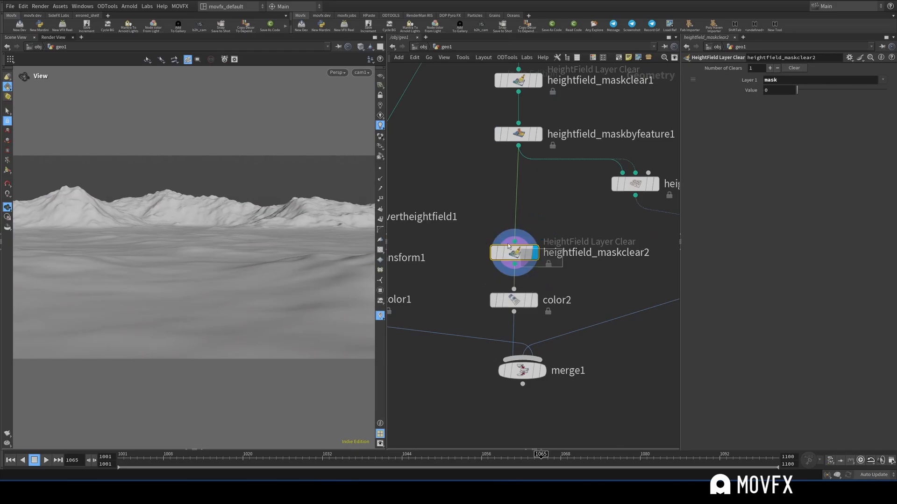
middle_click_drag(546, 292, 531, 225)
left_click(518, 232)
Step: Display the merge1 node to view the terrain, trees and water combined
left_click(525, 303)
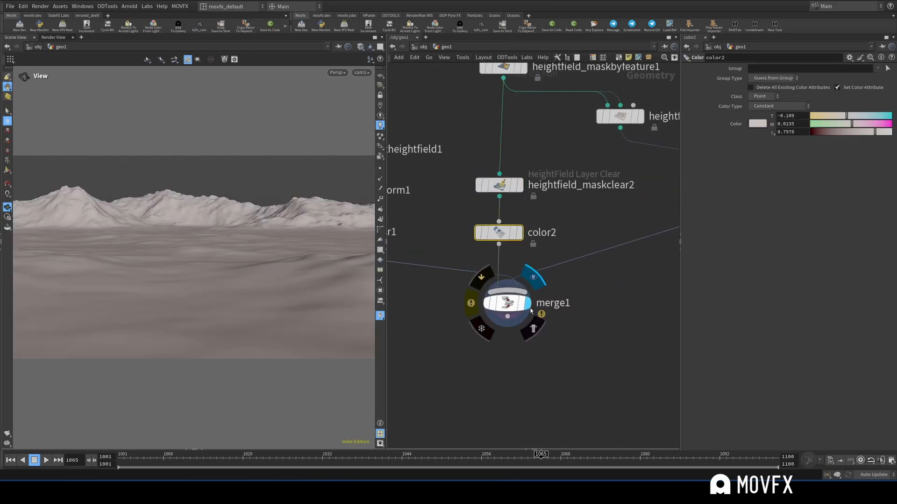
scroll(539, 324, "down", 2)
scroll(582, 231, "down", 5)
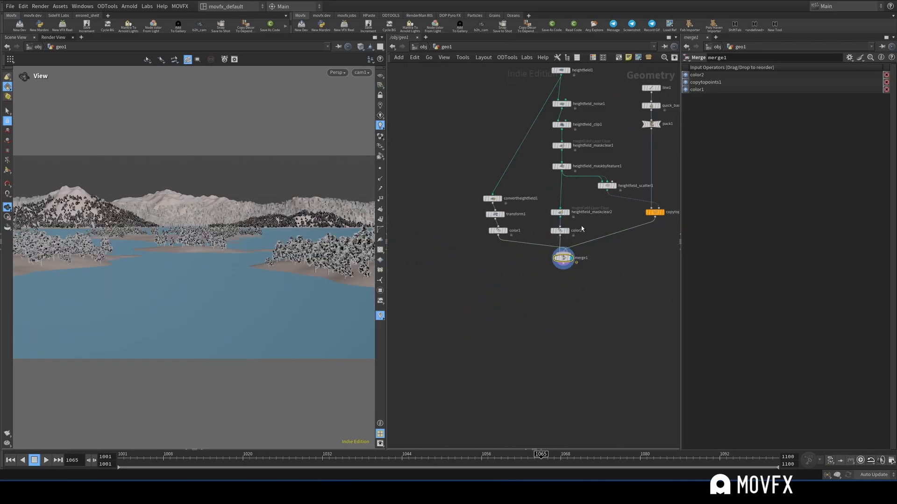
Step: Display convertheightfield1, transform1 and color1 in turn to review how the water surface is built
scroll(504, 257, "up", 3)
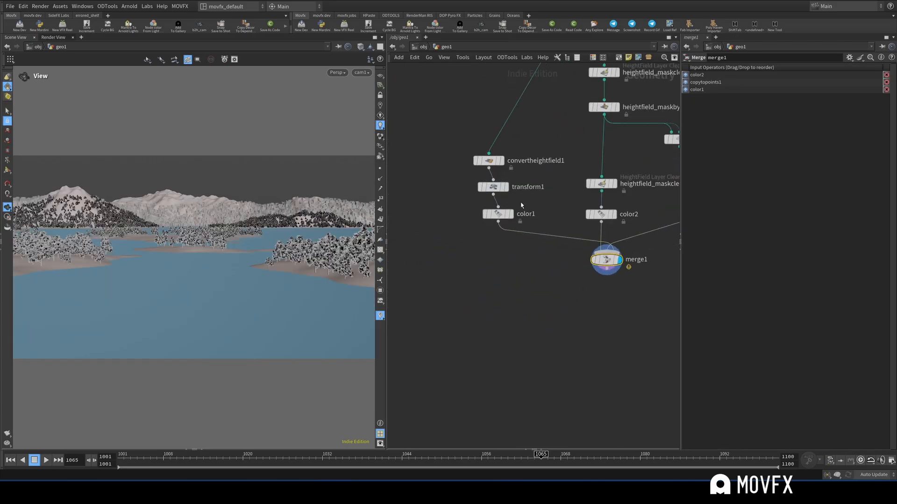
left_click(512, 164)
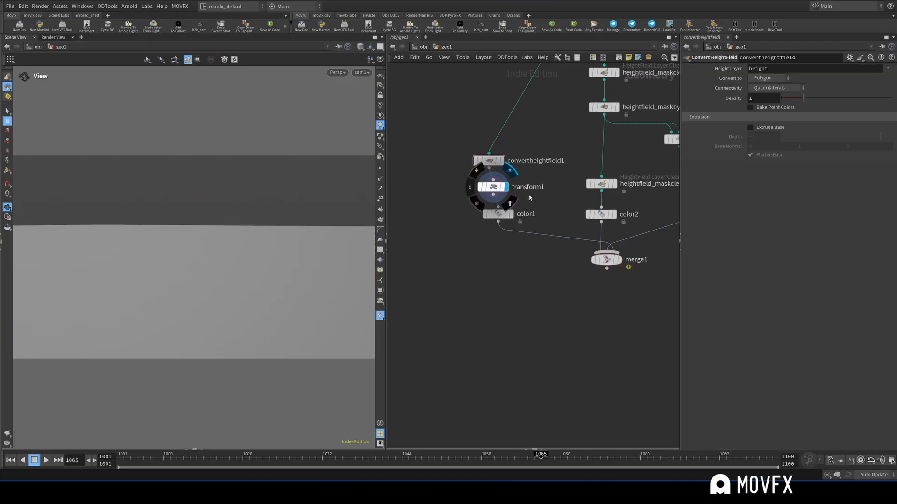
left_click(514, 200)
left_click_drag(504, 214, 498, 215)
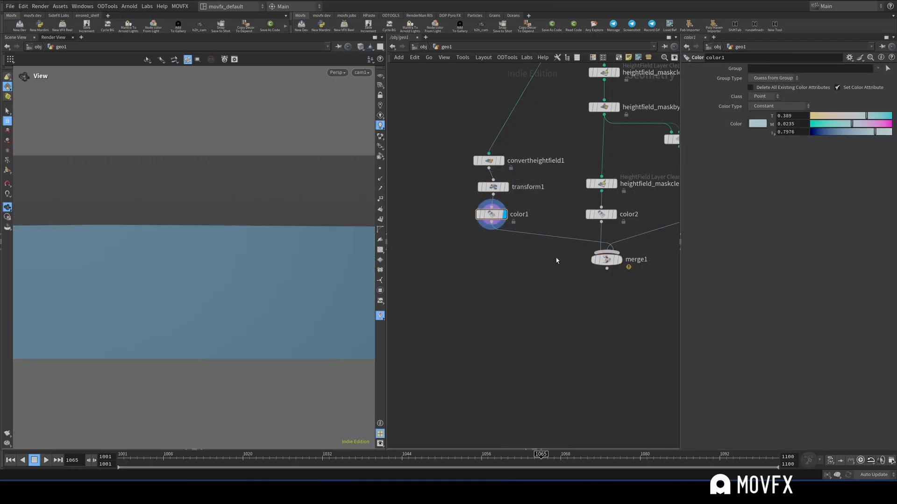
Step: Display merge1 again and scrub the timeline to frame 1100 to preview the cam1 shot
left_click(621, 260)
left_click(607, 259)
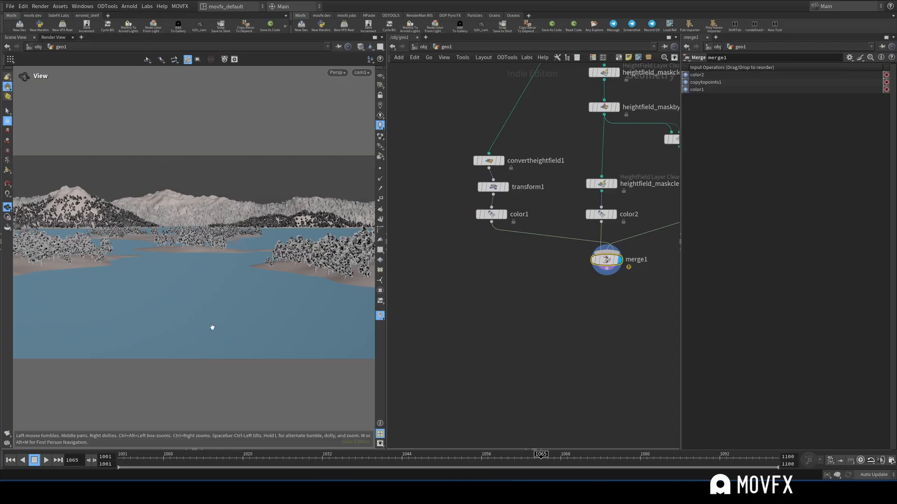
left_click_drag(140, 457, 849, 388)
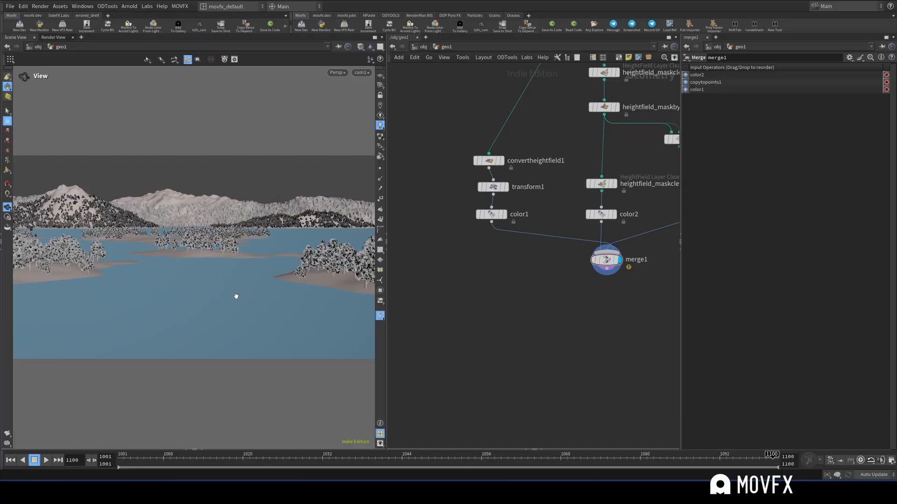
Step: Duplicate the heightfield1 node into the empty area below merge1 and display the copy
scroll(498, 283, "down", 3)
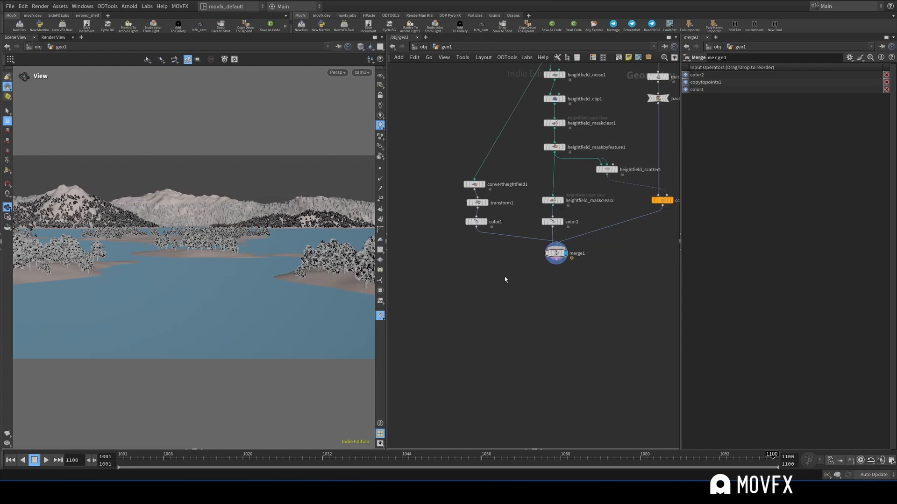
key("h")
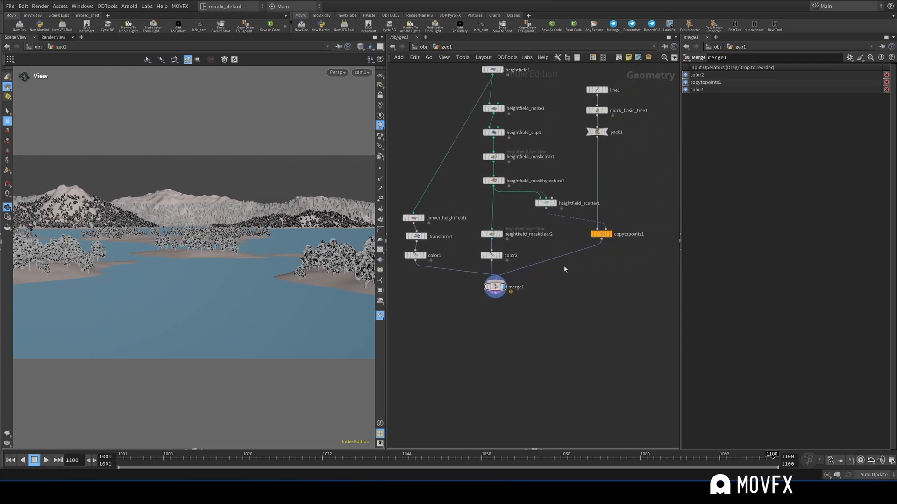
scroll(602, 302, "down", 3)
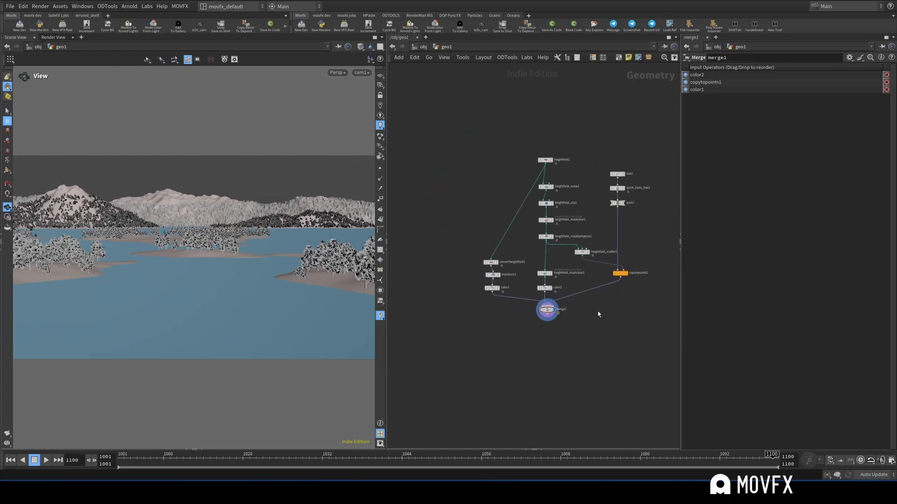
middle_click_drag(584, 307, 570, 285)
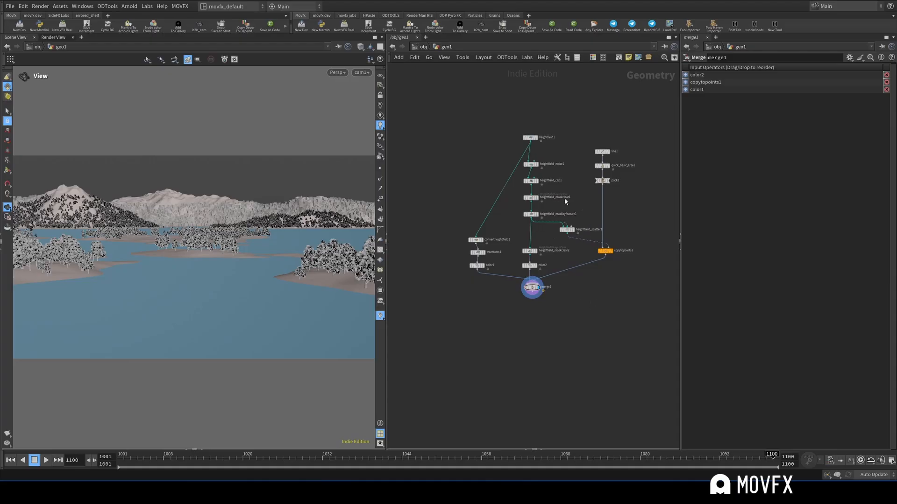
scroll(574, 209, "up", 2)
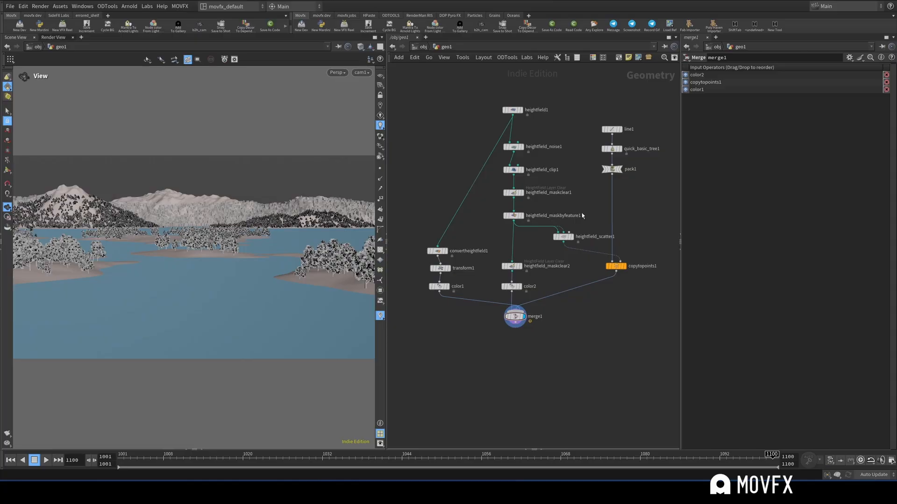
left_click(513, 110)
middle_click_drag(568, 345, 573, 321)
key("ctrl+v")
left_click(544, 318)
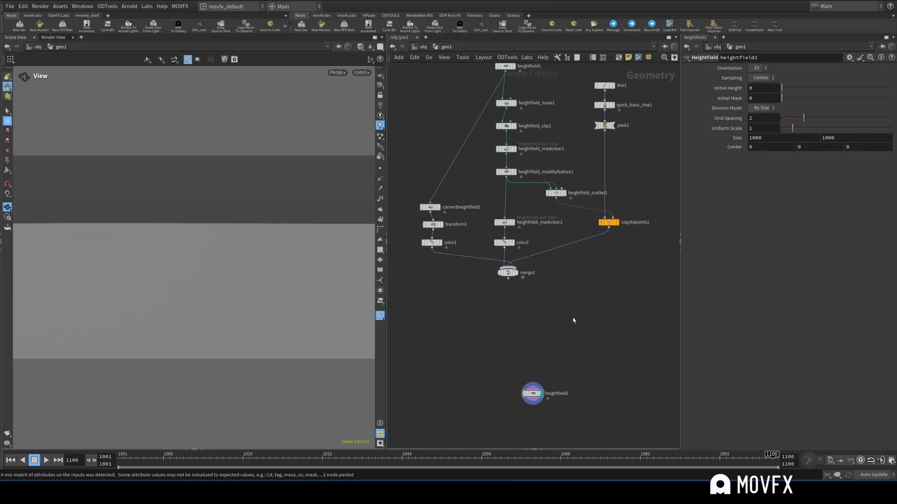
Step: Duplicate heightfield_noise1, connect the copy below the duplicated heightfield node and display its terrain
middle_click_drag(530, 145, 533, 161)
left_click(509, 118)
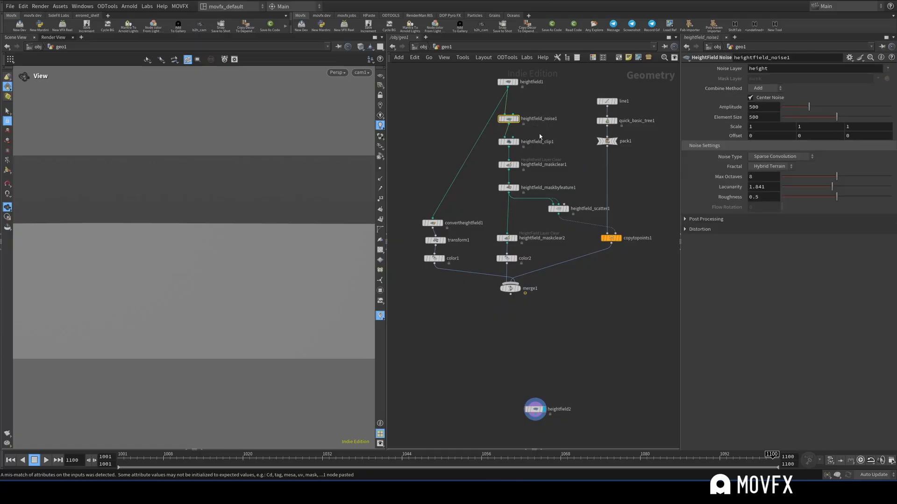
key("ctrl+c")
middle_click_drag(564, 331, 561, 200)
key("ctrl+v")
left_click(535, 298)
left_click(533, 283)
left_click_drag(540, 303, 534, 302)
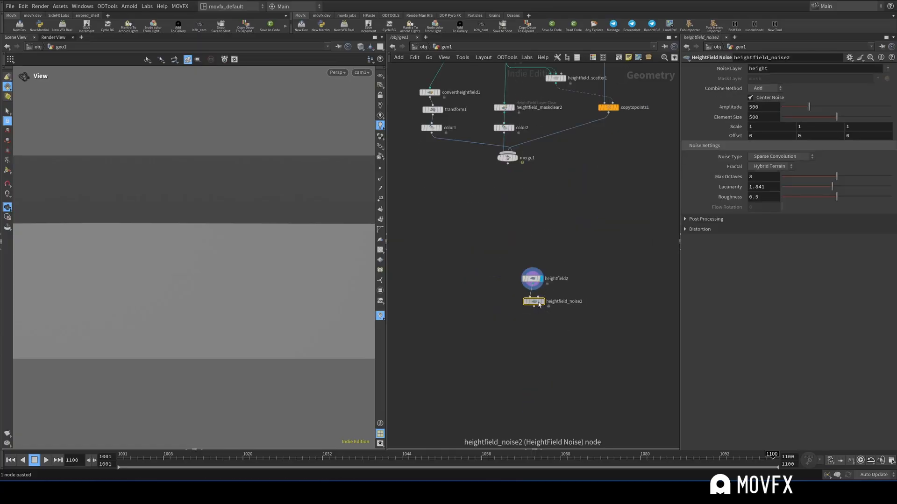
left_click(541, 301)
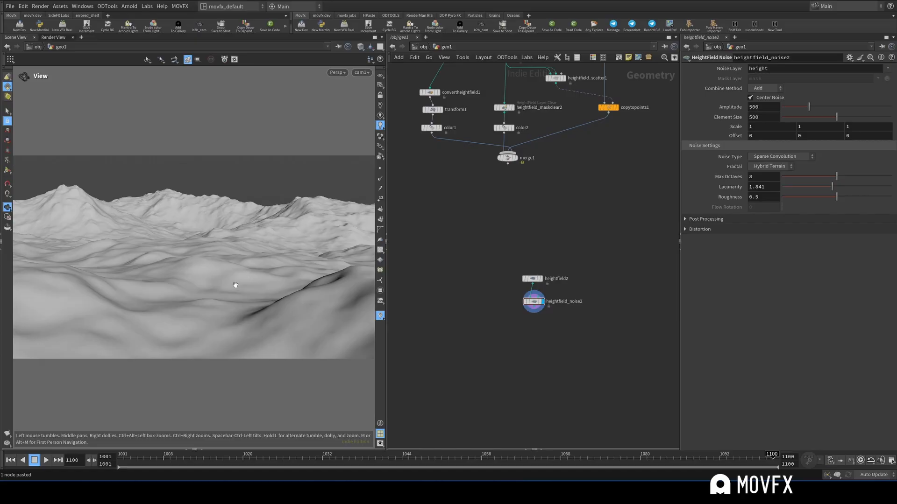
Step: Duplicate heightfield_scatter1, connect the copy below heightfield_noise2 and display its points
mouse_move(559, 216)
middle_mouse_down()
mouse_move(558, 234)
mouse_move(564, 206)
mouse_move(551, 228)
mouse_move(556, 218)
middle_mouse_up()
scroll(575, 234, "up", 1)
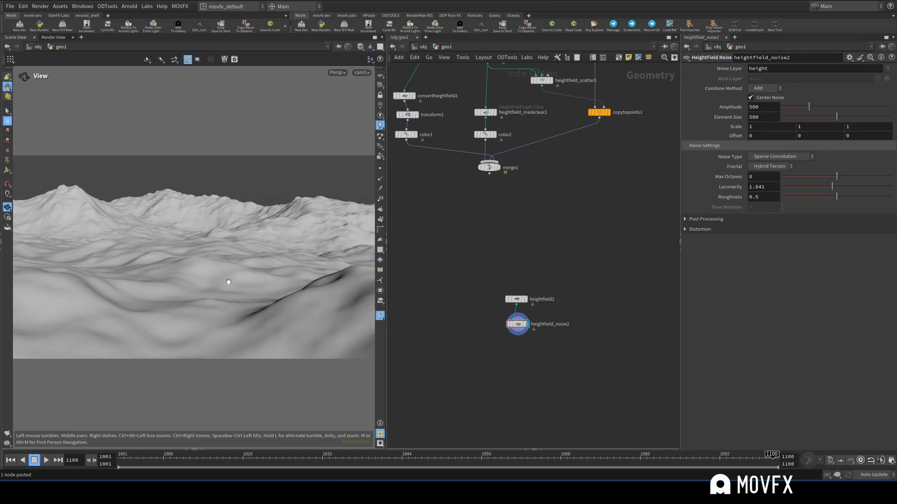
middle_click_drag(548, 180, 529, 206)
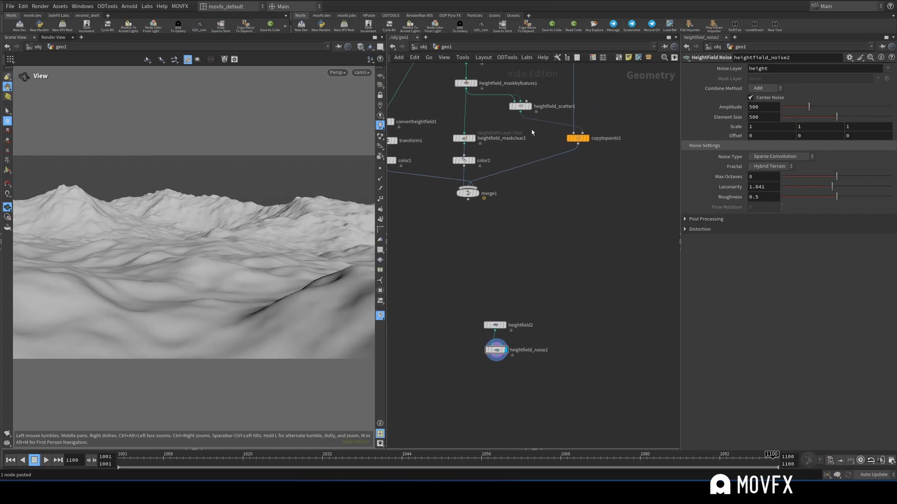
left_click(521, 106)
key("ctrl+c")
middle_click_drag(542, 256, 552, 139)
key("ctrl+v")
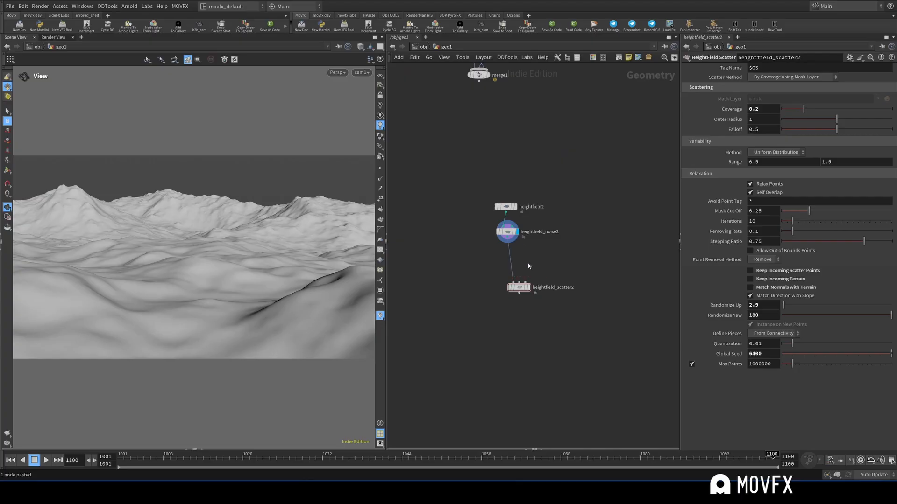
left_click_drag(519, 287, 508, 268)
left_click(518, 272)
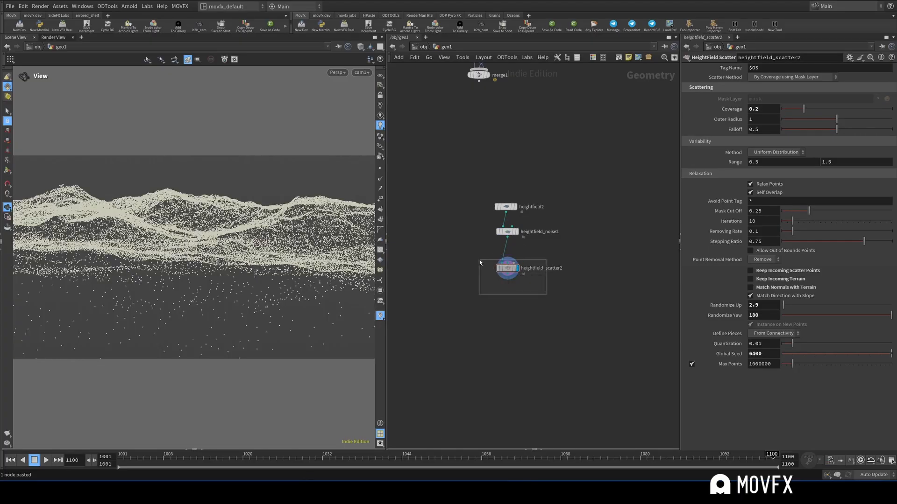
Step: Frame the unmasked scatter points and examine their distribution over the whole terrain from several angles
key("f")
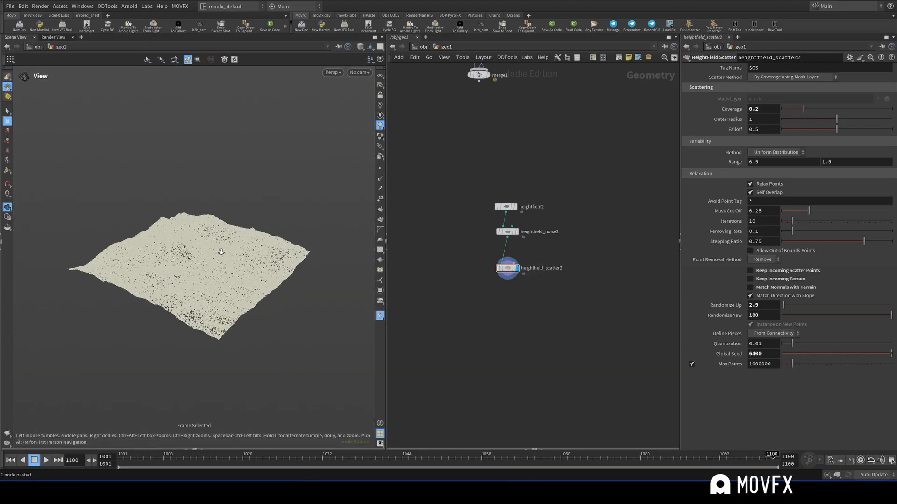
left_click_drag(233, 259, 199, 276)
right_click_drag(199, 275, 204, 229)
left_click_drag(204, 229, 151, 227)
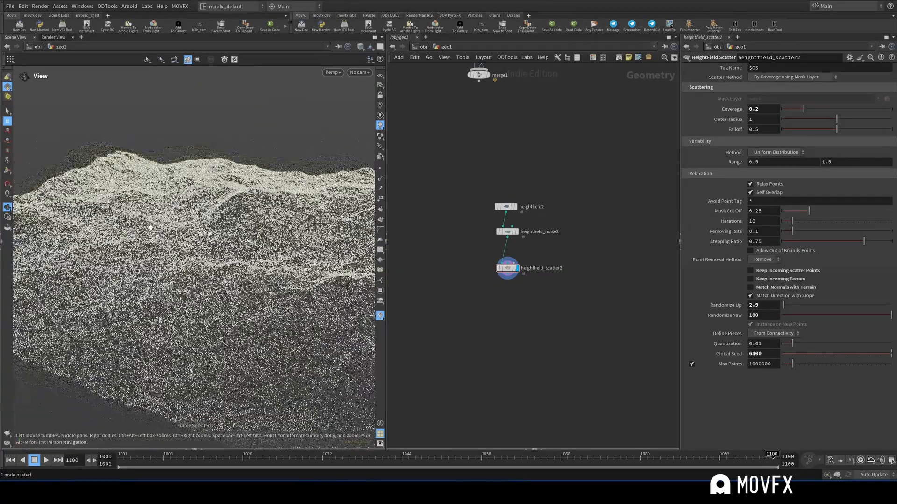
left_click_drag(233, 235, 191, 239)
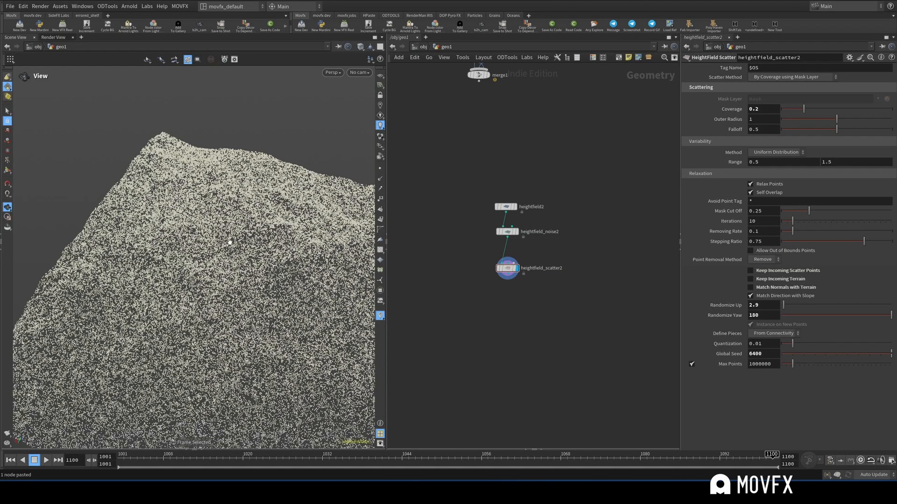
left_click_drag(228, 242, 365, 237)
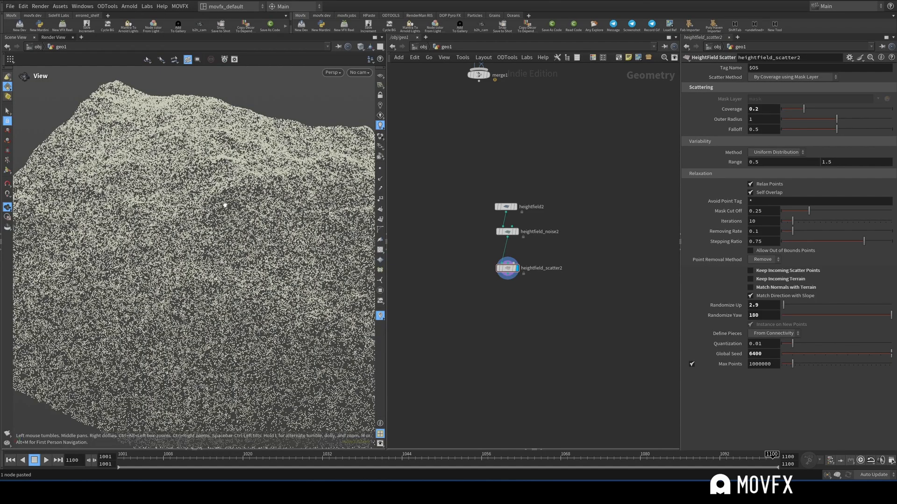
mouse_move(226, 204)
left_mouse_down()
mouse_move(206, 220)
mouse_move(236, 186)
mouse_move(234, 220)
mouse_move(240, 197)
left_mouse_up()
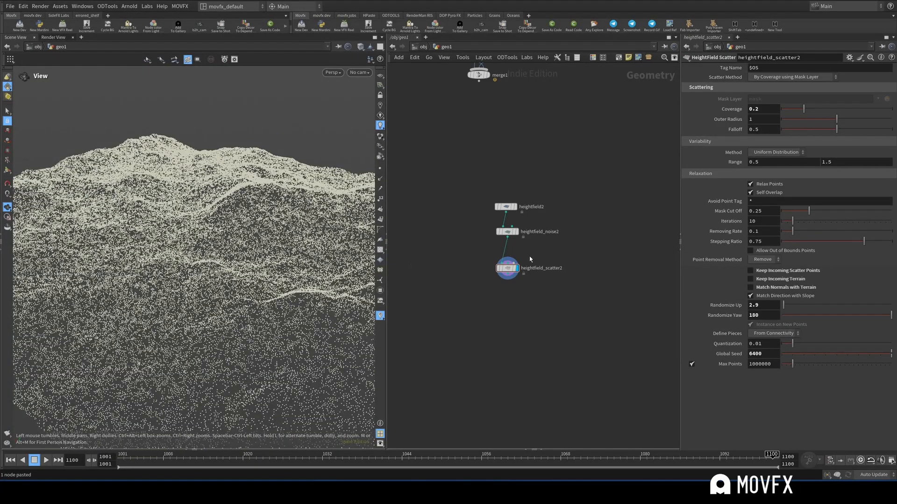
Step: Insert a HeightField Mask by Feature node between heightfield_noise2 and heightfield_scatter2, display it and examine the masked areas
scroll(532, 254, "up", 3)
key("Tab")
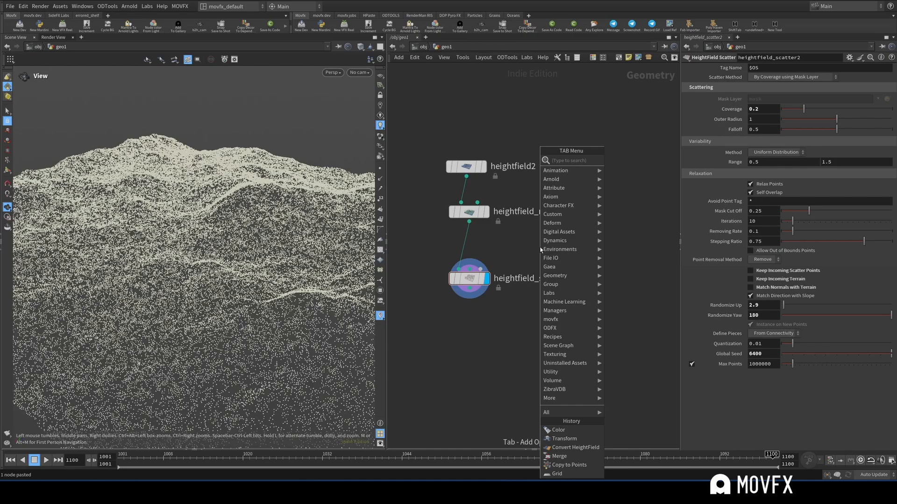
type("height mask by")
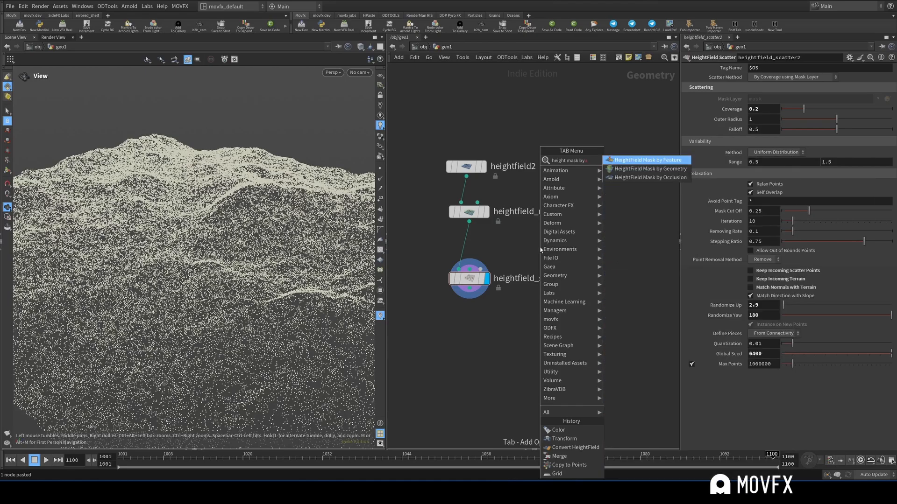
key("Return")
left_click(540, 248)
left_click_drag(549, 248, 473, 245)
left_click(481, 250)
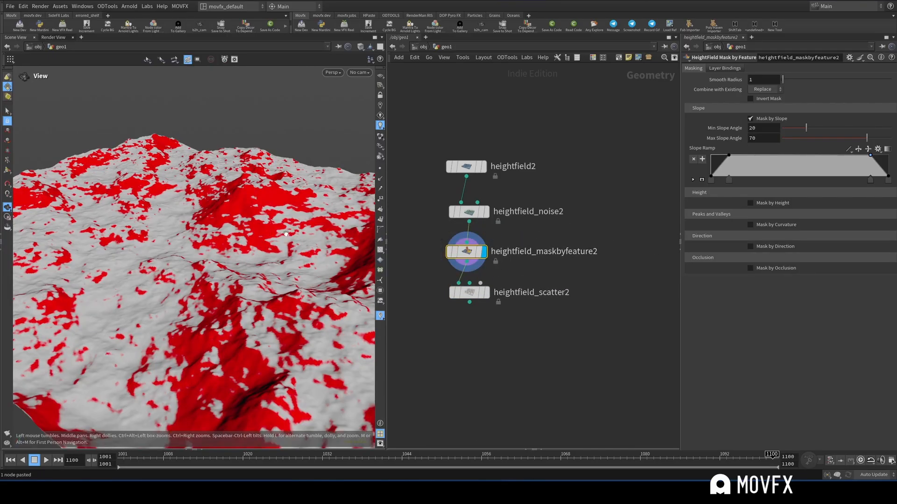
scroll(254, 260, "down", 5)
scroll(283, 247, "up", 2)
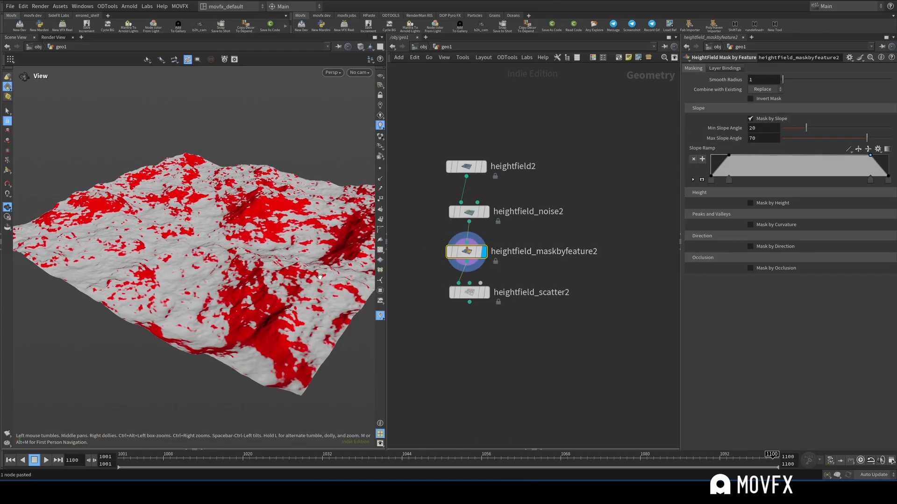
Step: Switch the feature mask from slope to height, with a minimum height of -15.3 and a maximum of 39.6
left_click(750, 119)
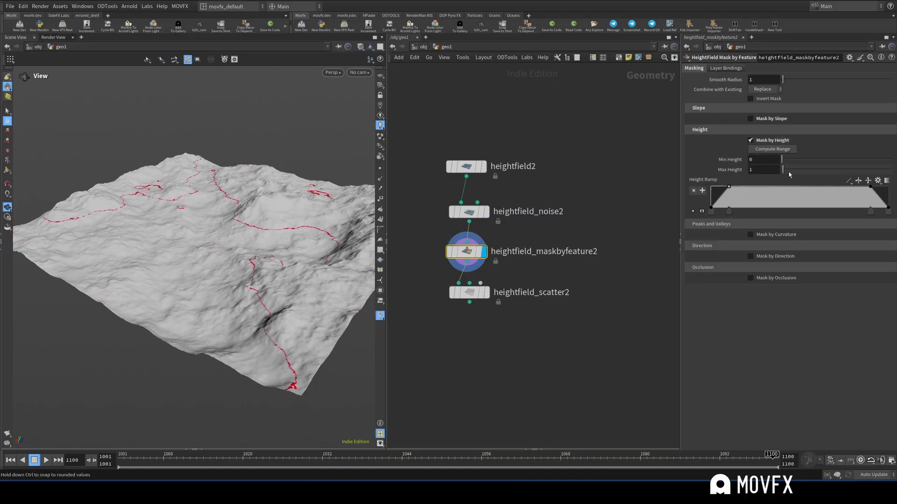
mouse_move(783, 170)
left_mouse_down()
mouse_move(825, 174)
mouse_move(793, 177)
left_mouse_up()
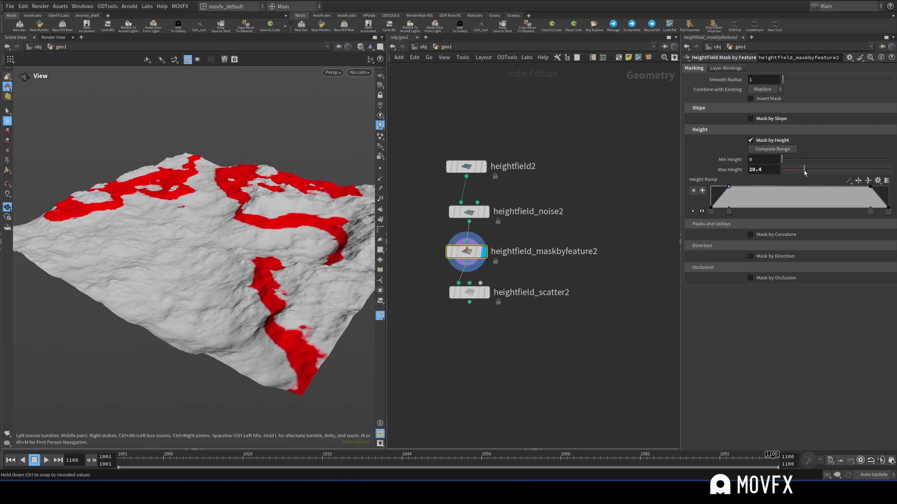
left_click_drag(804, 169, 825, 169)
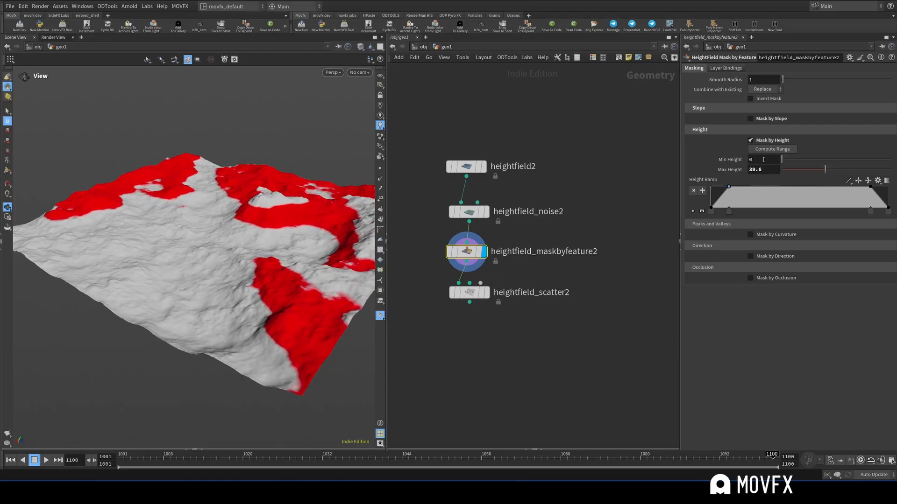
middle_click_drag(763, 159, 526, 217)
middle_click_drag(762, 159, 775, 160)
Step: Make room below heightfield_noise2 and add a HeightField Clip node on the wire to heightfield_maskbyfeature2
left_click_drag(472, 295, 471, 331)
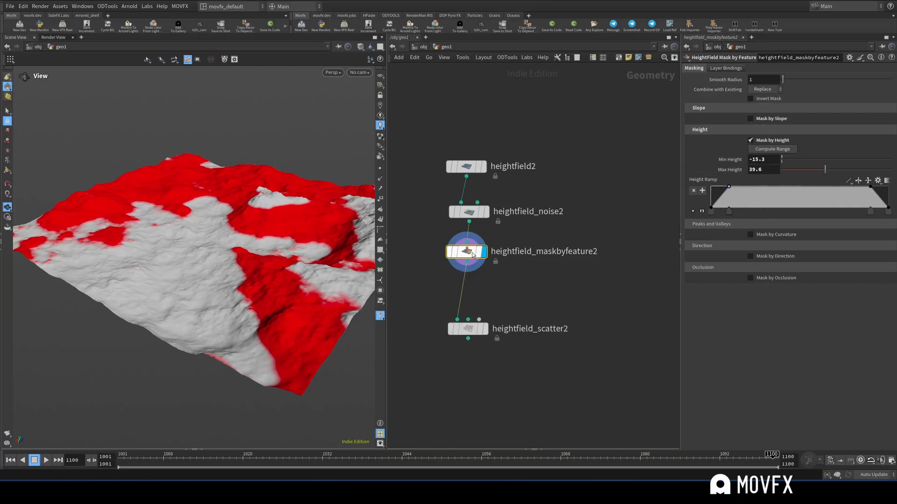
left_click_drag(467, 253, 469, 288)
left_click(486, 212)
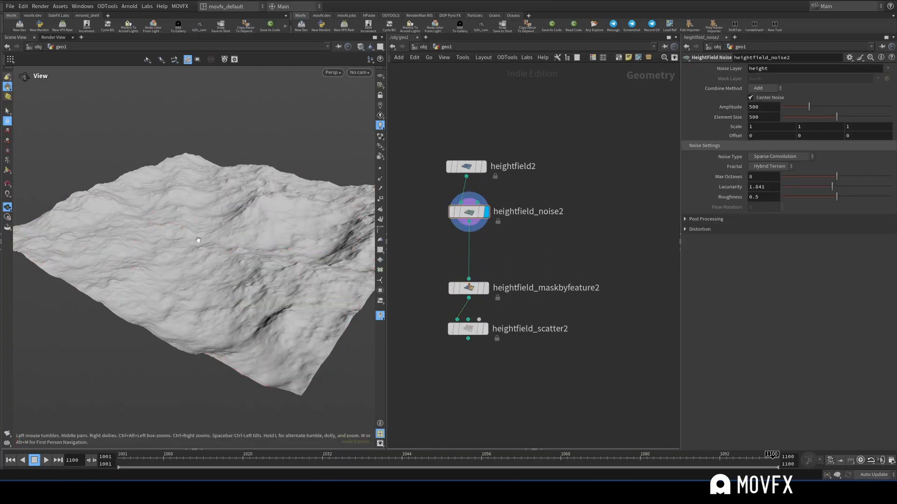
left_click_drag(198, 240, 197, 273)
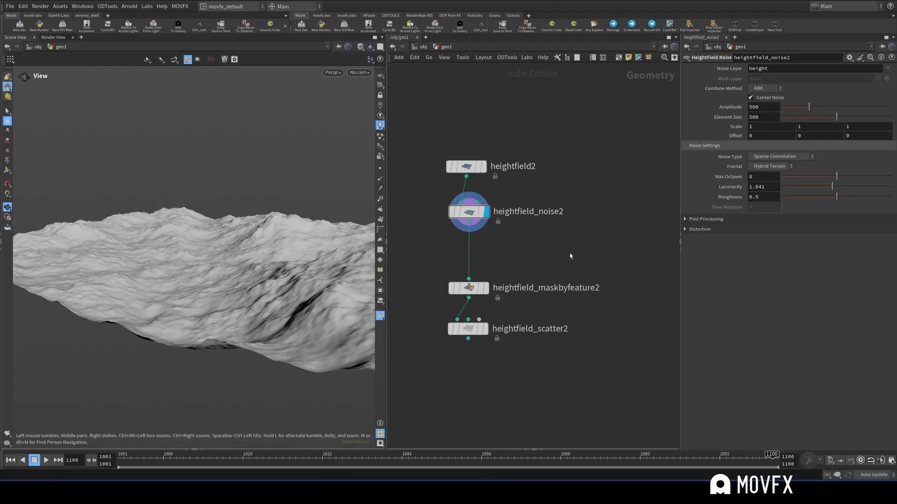
key("Tab")
type("hei")
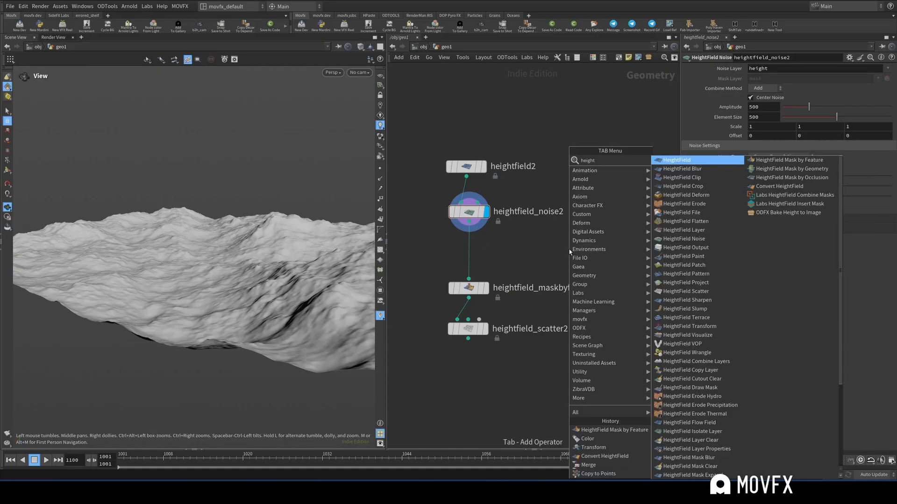
left_click(682, 177)
left_click(481, 256)
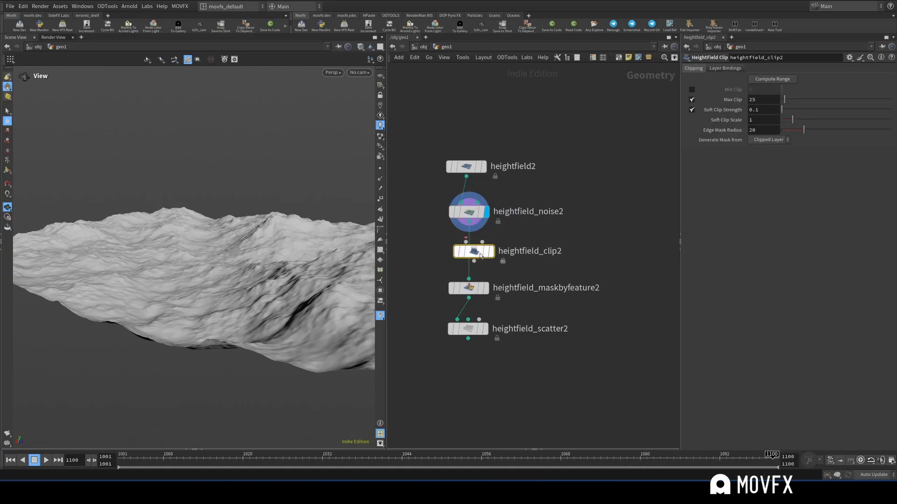
Step: Connect and display heightfield_clip2, disable its maximum clip and enable the minimum clip at 0
left_click_drag(480, 254, 475, 256)
left_click(486, 254)
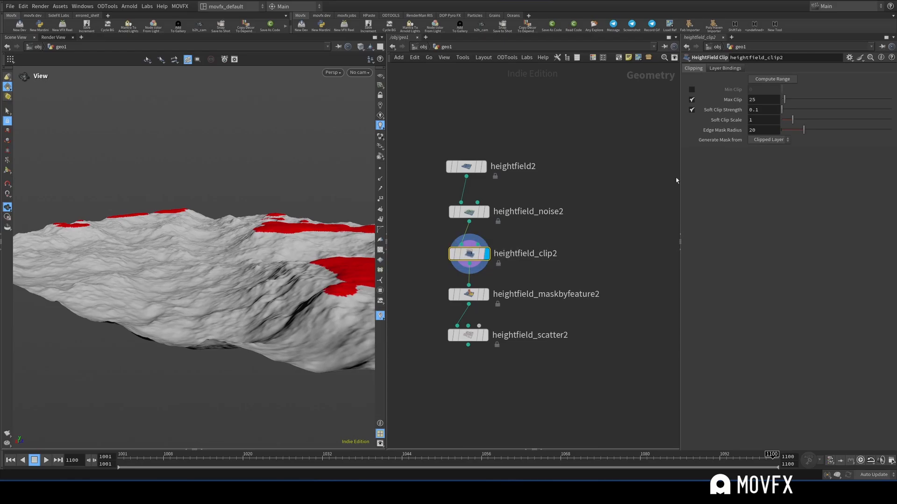
left_click(691, 100)
left_click(691, 90)
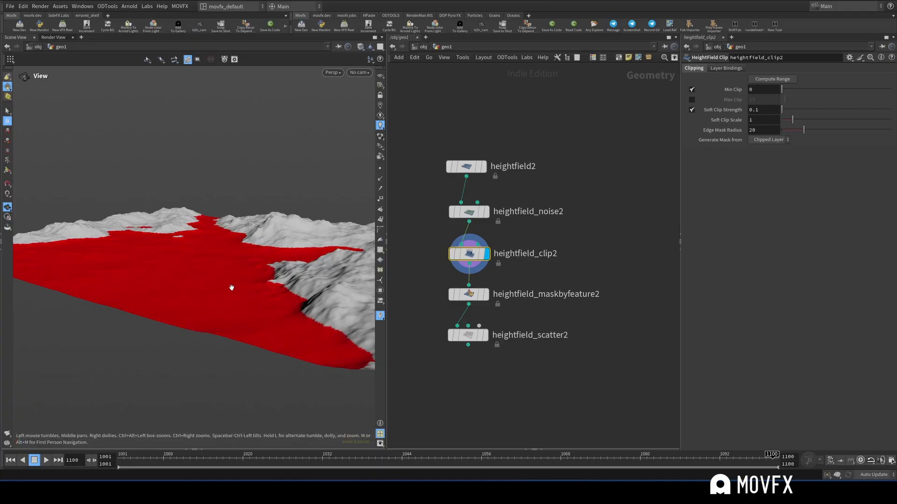
Step: Insert a HeightField Mask Clear node between heightfield_clip2 and heightfield_maskbyfeature2 and display the cleared terrain
left_click_drag(469, 294, 474, 338, "ctrl")
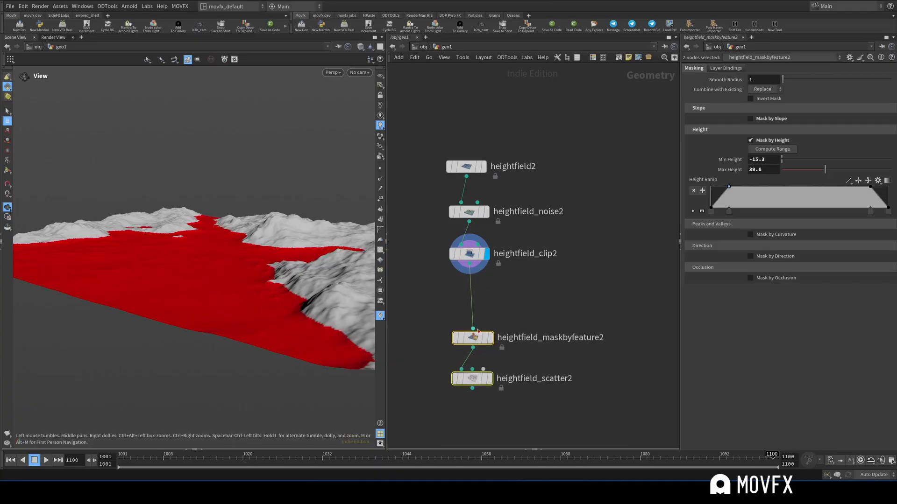
left_click(470, 254)
left_click(508, 272)
key("Tab")
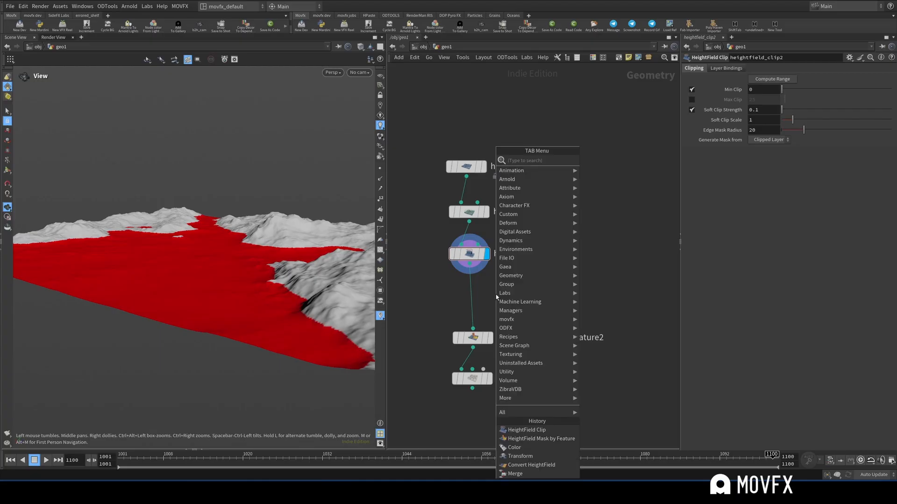
type("maskbl")
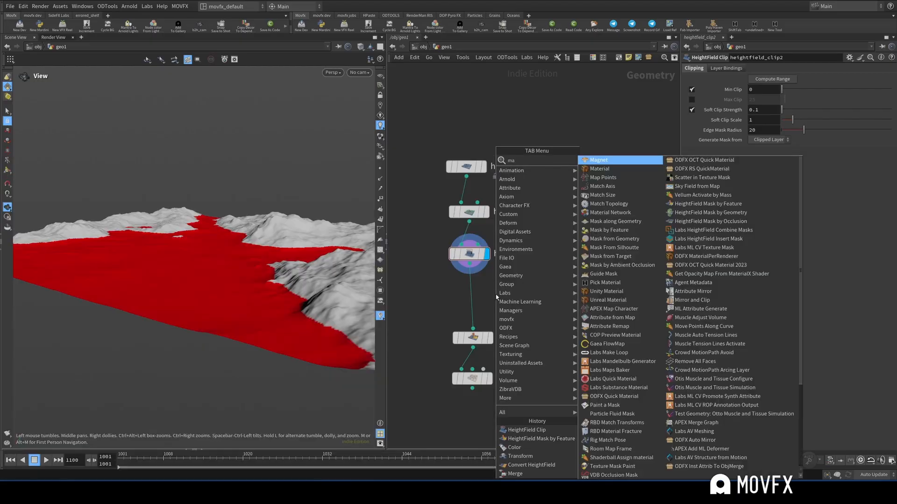
key("Return")
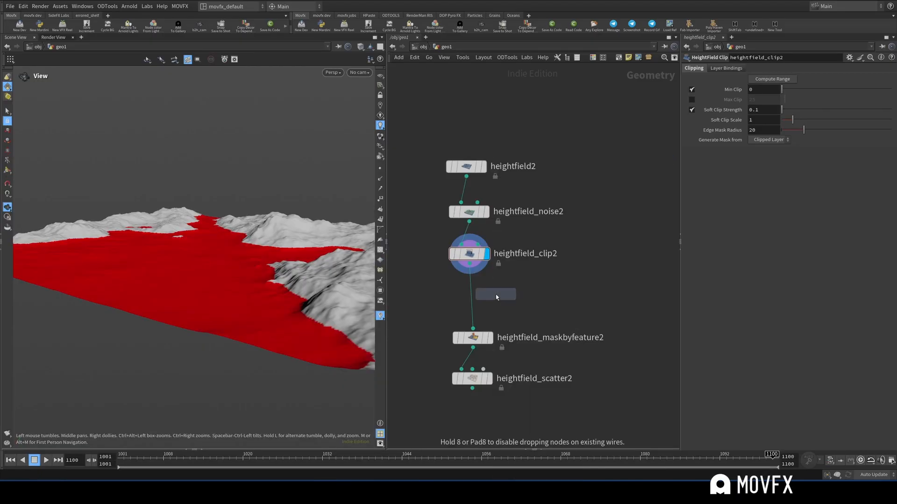
left_click(470, 294)
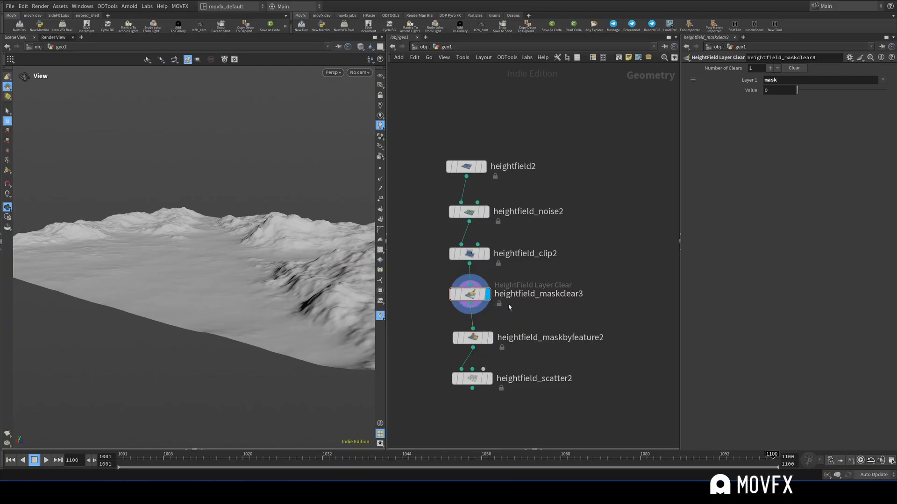
Step: Display heightfield_maskbyfeature2, inspect its height mask on the clipped terrain, and switch the masking from height to slope
left_click(489, 337)
left_click(472, 338)
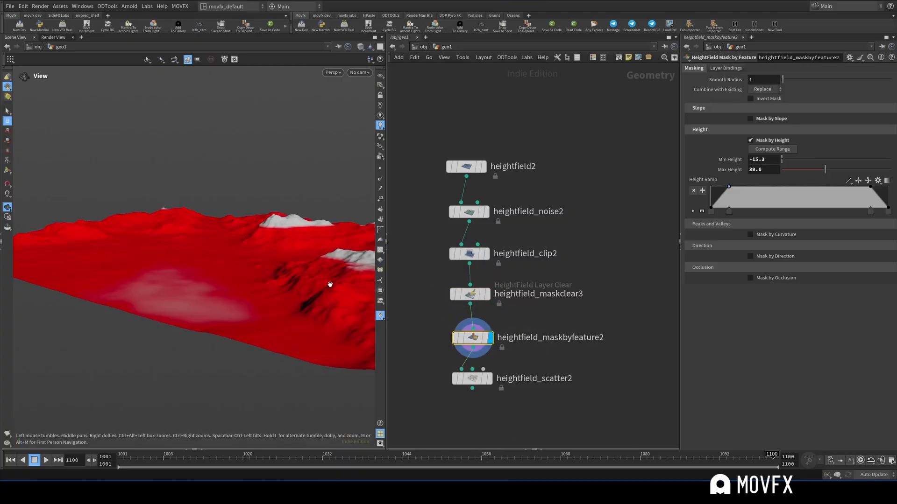
mouse_move(297, 272)
left_mouse_down()
mouse_move(292, 283)
mouse_move(299, 279)
left_mouse_up()
middle_click_drag(499, 348, 507, 301)
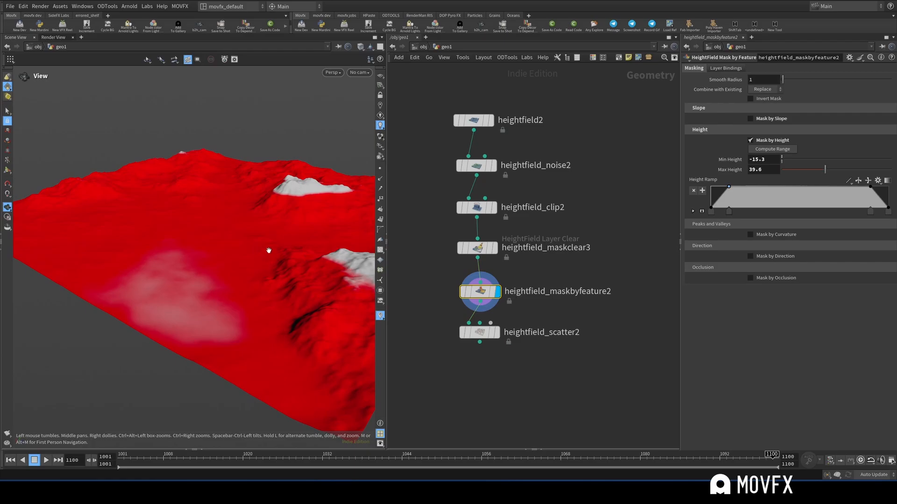
left_click_drag(271, 260, 277, 257)
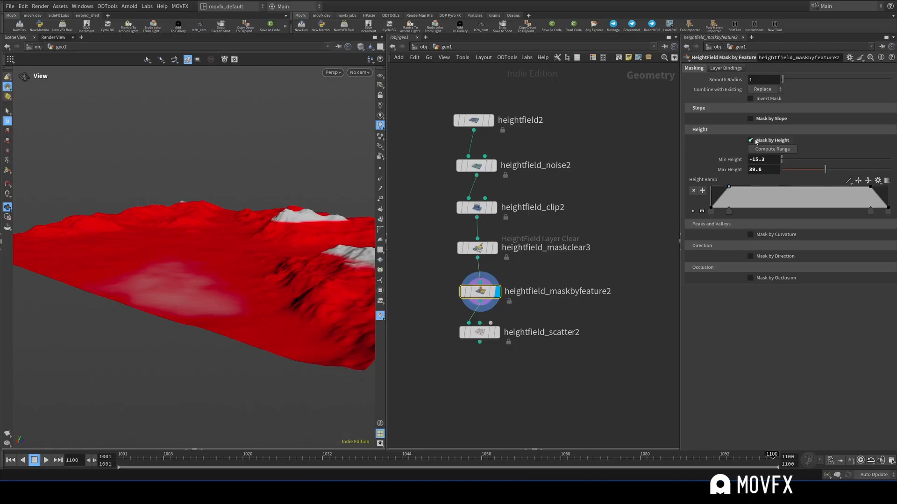
left_click(750, 140)
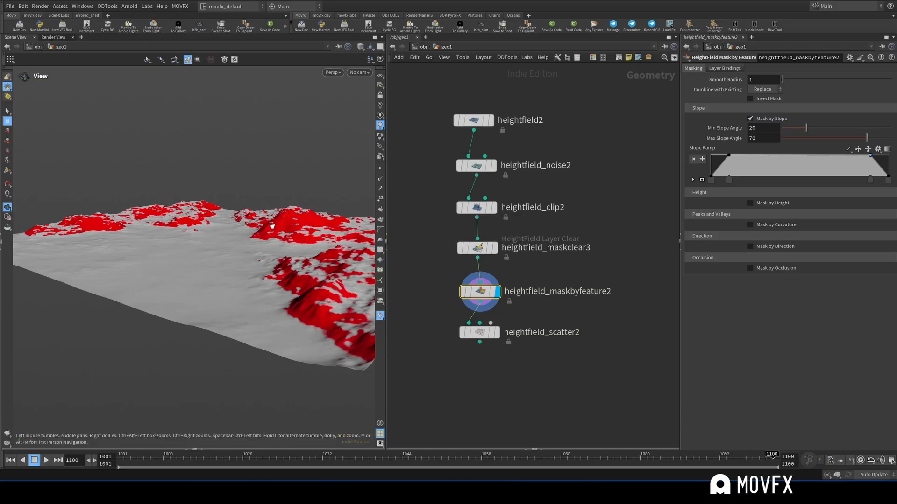
Step: Soften both ends of the slope ramp and set the minimum slope angle to 6.3 and the maximum to 84.2
left_click_drag(729, 180, 773, 180)
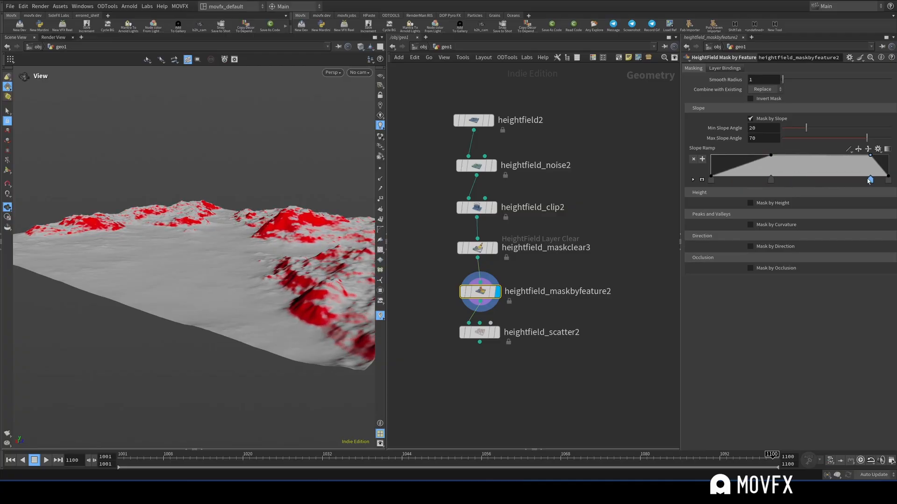
left_click_drag(869, 179, 844, 180)
left_click(888, 179)
left_click_drag(771, 180, 766, 180)
mouse_move(804, 129)
left_mouse_down()
mouse_move(778, 130)
mouse_move(790, 129)
left_mouse_up()
left_click_drag(867, 139, 884, 139)
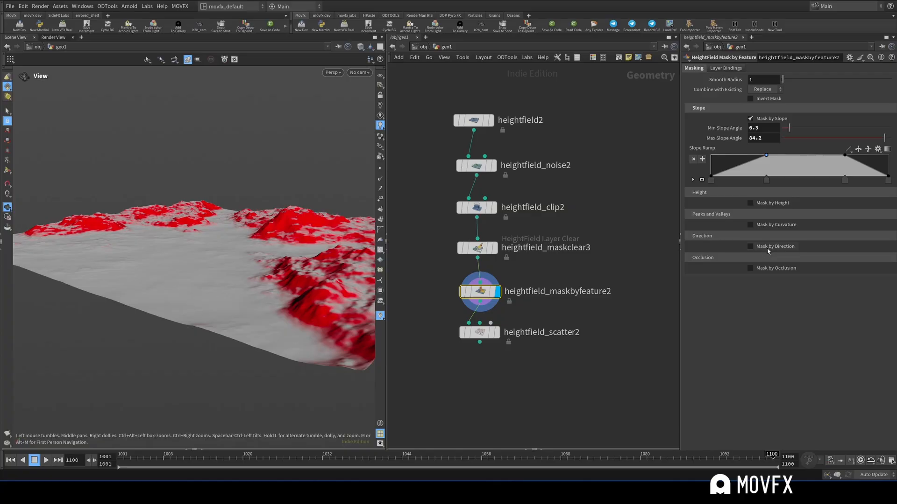
Step: Try masking by direction with a goal angle of 29, and turn the direction mask off again
left_click(751, 247)
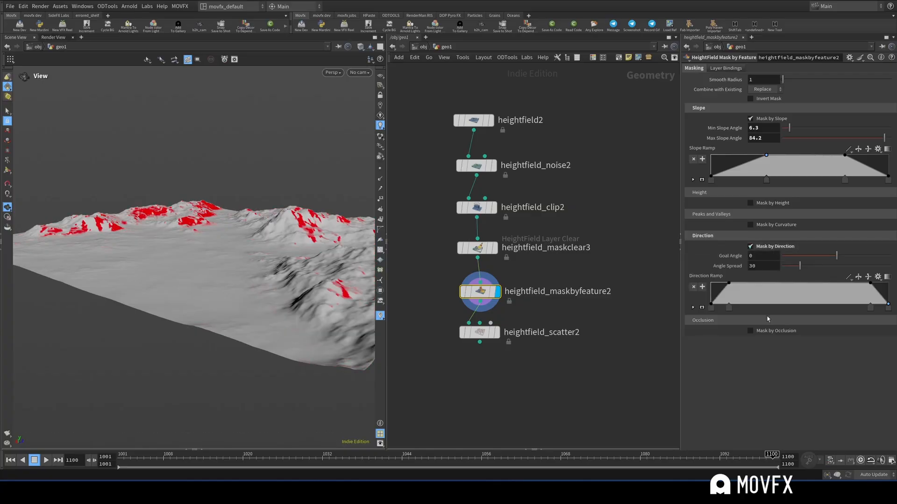
mouse_move(837, 256)
left_mouse_down()
mouse_move(864, 263)
mouse_move(846, 270)
left_mouse_up()
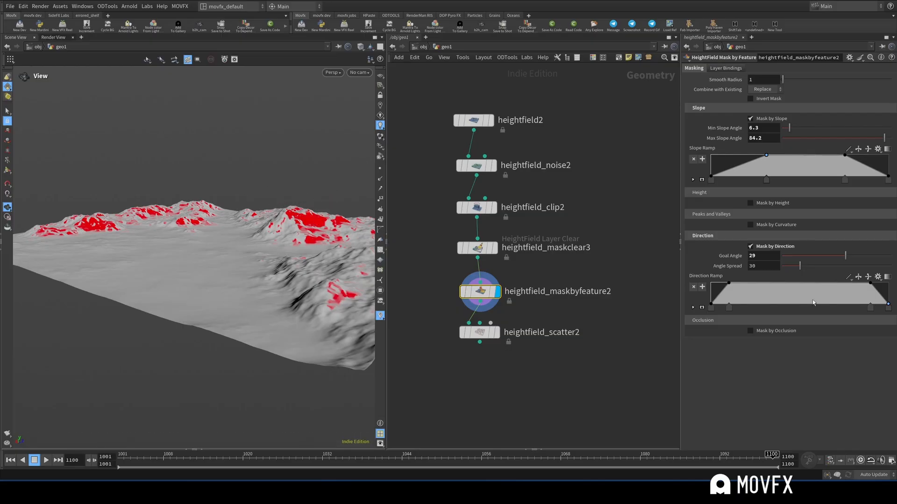
left_click(751, 247)
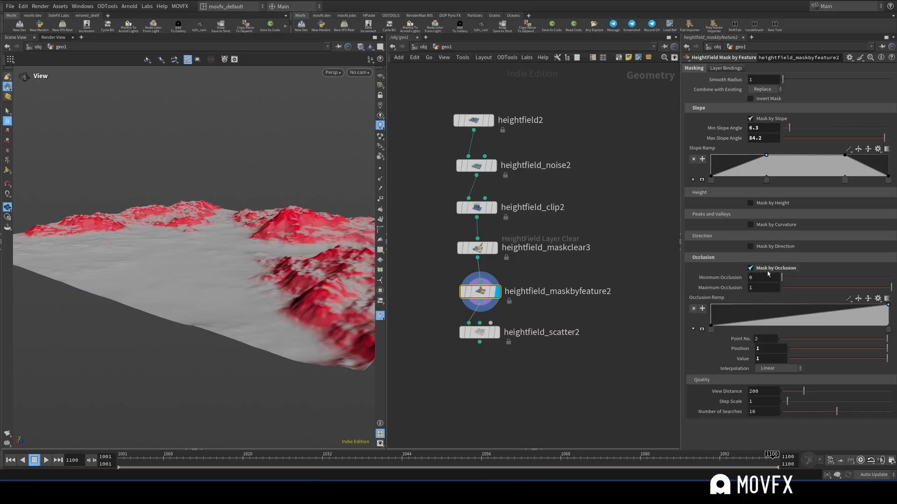
Step: Mask the terrain by occlusion only, with the slope mask turned off, and inspect the result up close
left_click_drag(300, 286, 423, 310)
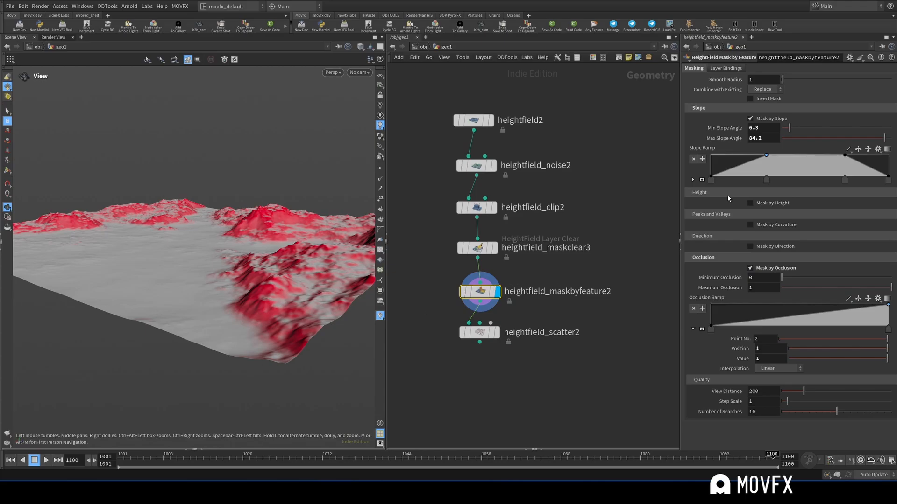
left_click(751, 119)
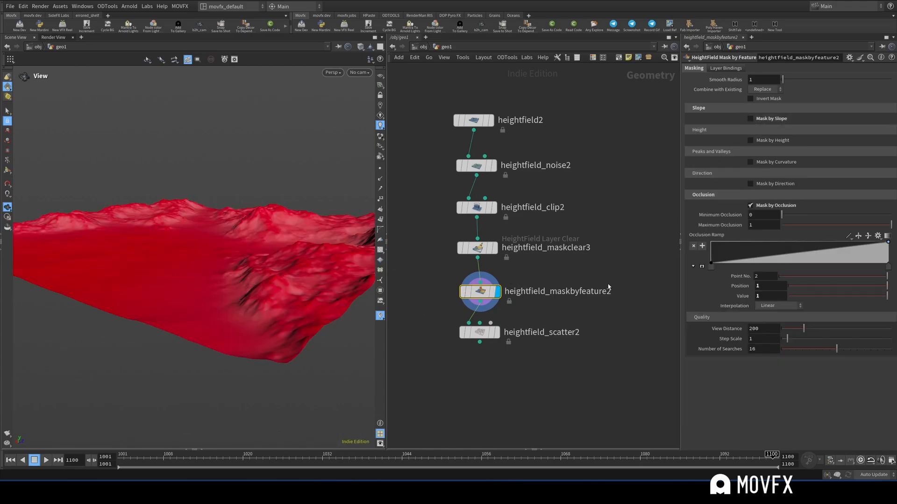
scroll(261, 282, "up", 4)
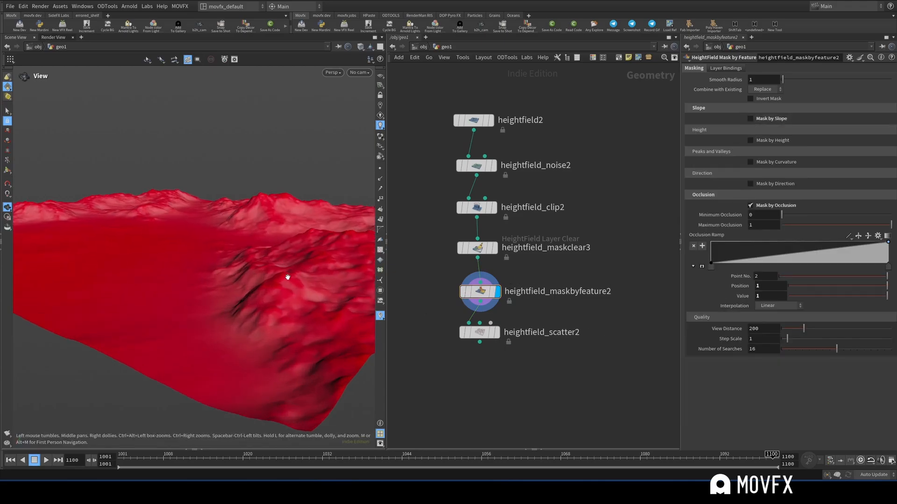
left_click_drag(294, 298, 272, 286)
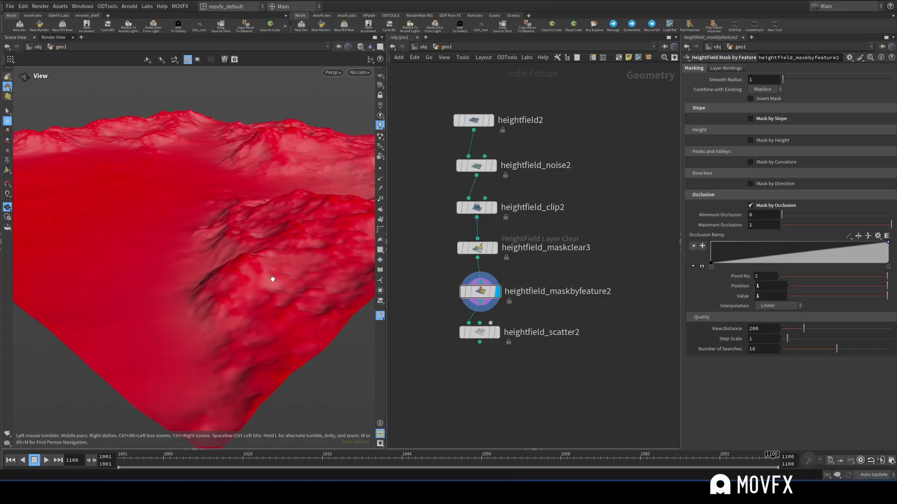
Step: Try restricting the occlusion mask with a minimum occlusion of 0.853 and inspect the masked terrain
left_click_drag(890, 224, 875, 215)
key("ctrl+z")
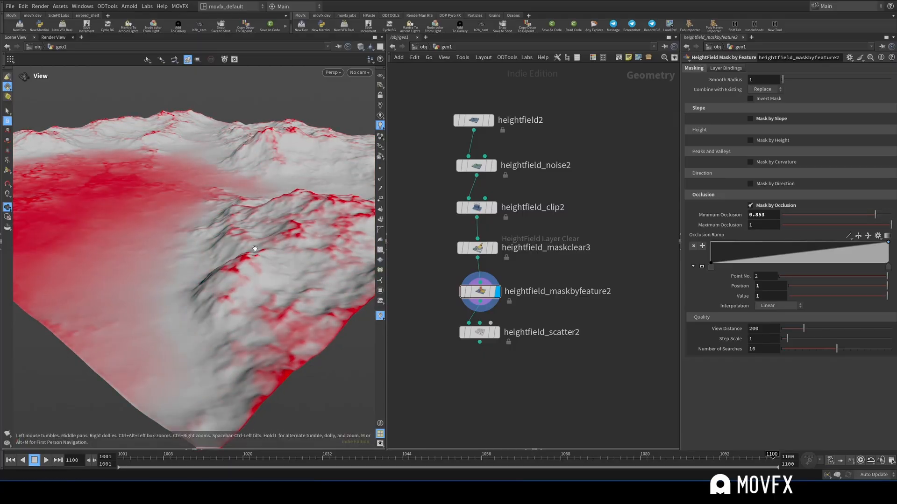
scroll(281, 240, "down", 3)
left_click_drag(287, 239, 249, 332)
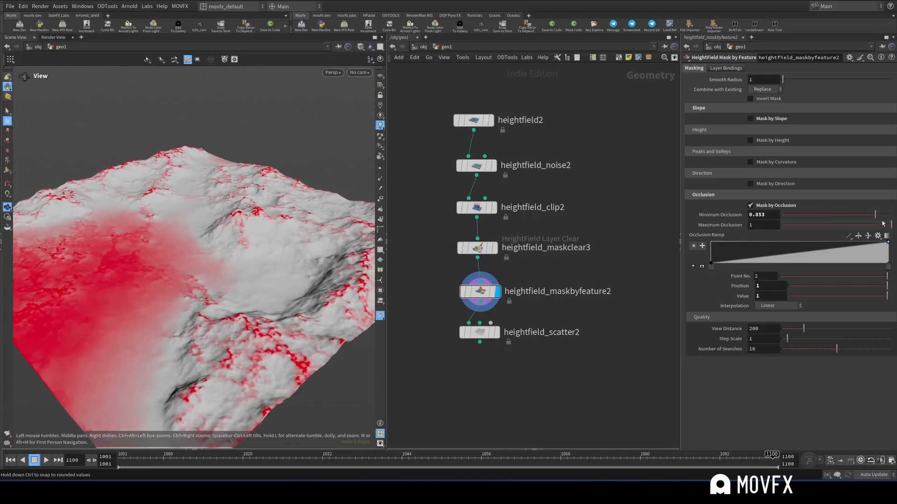
Step: Try a minimum occlusion of 1 with a maximum of 0, try a minimum of 0.85, and reset the limits to 0 and 1
left_click_drag(890, 224, 781, 224)
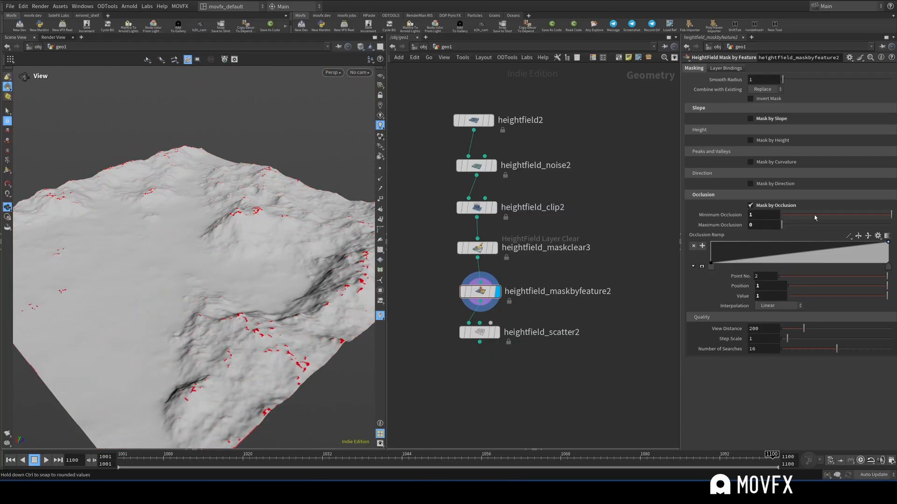
mouse_move(891, 215)
left_mouse_down()
mouse_move(840, 225)
mouse_move(892, 224)
mouse_move(875, 215)
left_mouse_up()
left_click(858, 236)
left_click(859, 237)
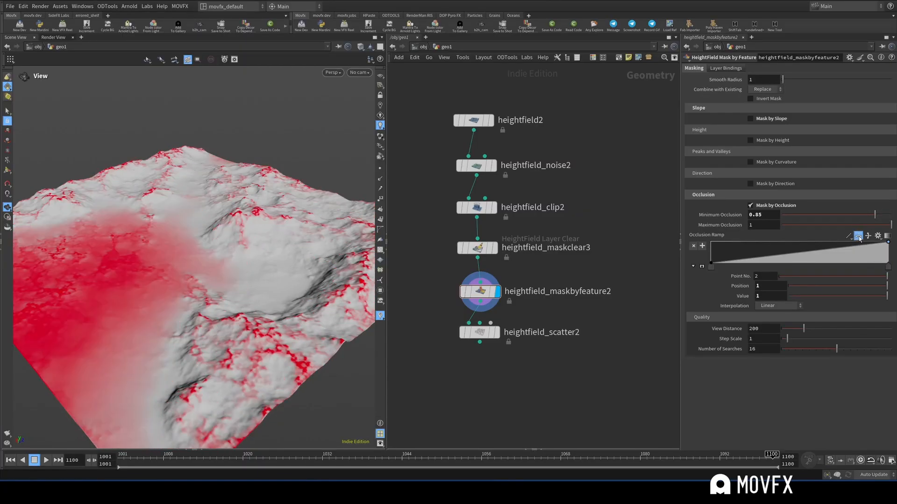
left_click(859, 236)
left_click(859, 237)
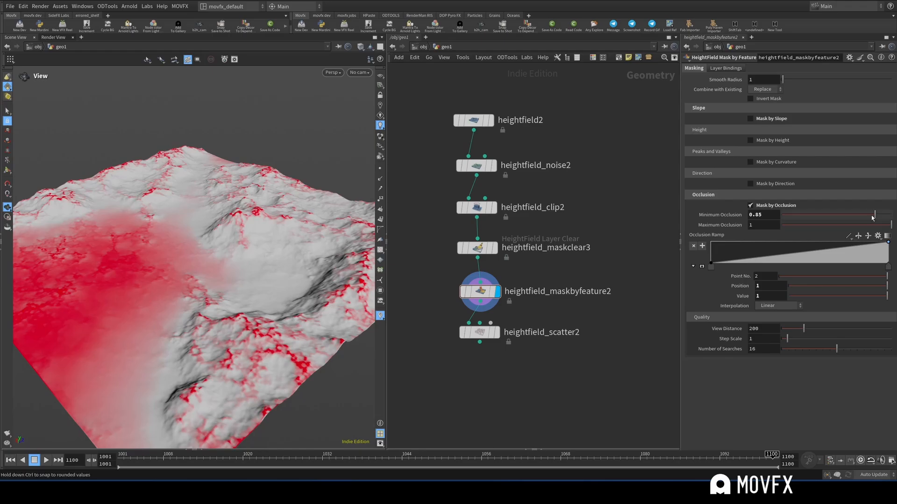
left_click_drag(875, 215, 781, 216)
mouse_move(882, 227)
left_mouse_down()
mouse_move(836, 227)
mouse_move(883, 226)
left_mouse_up()
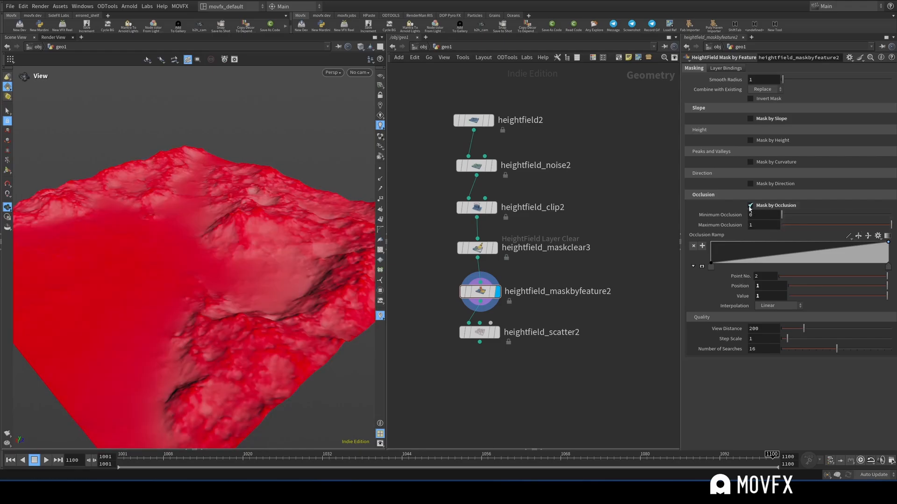
Step: Turn off the occlusion mask and mask the terrain by slope instead
left_click(750, 206)
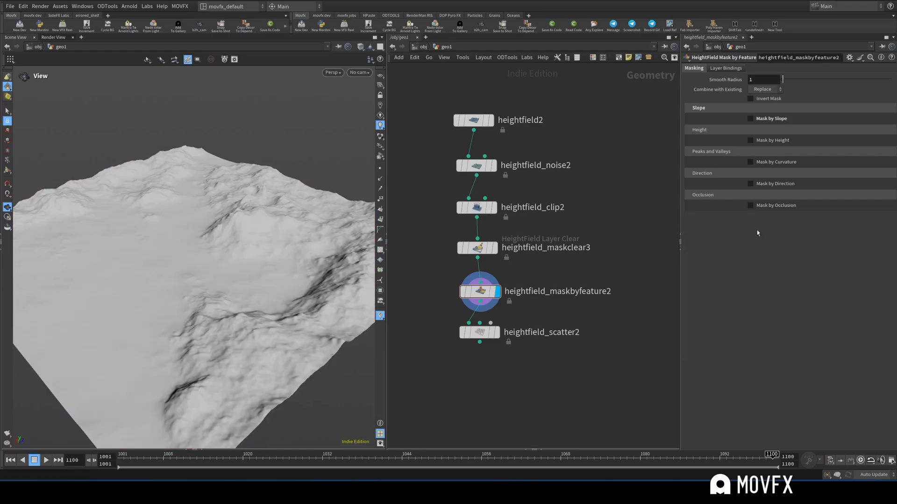
left_click(751, 119)
left_click_drag(369, 334, 279, 288)
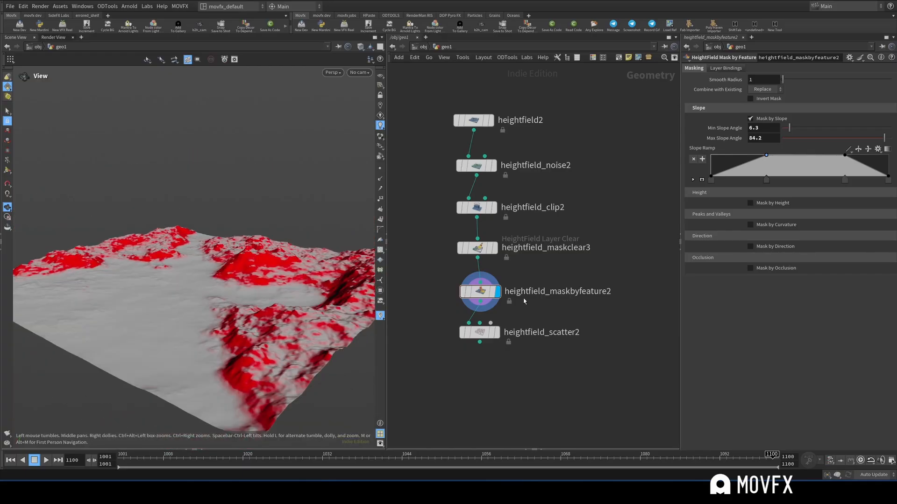
Step: Space out the mask and scatter nodes, wire heightfield_maskbyfeature2 into the scatter's mask input, and display the scattered points
left_click_drag(513, 306, 509, 302)
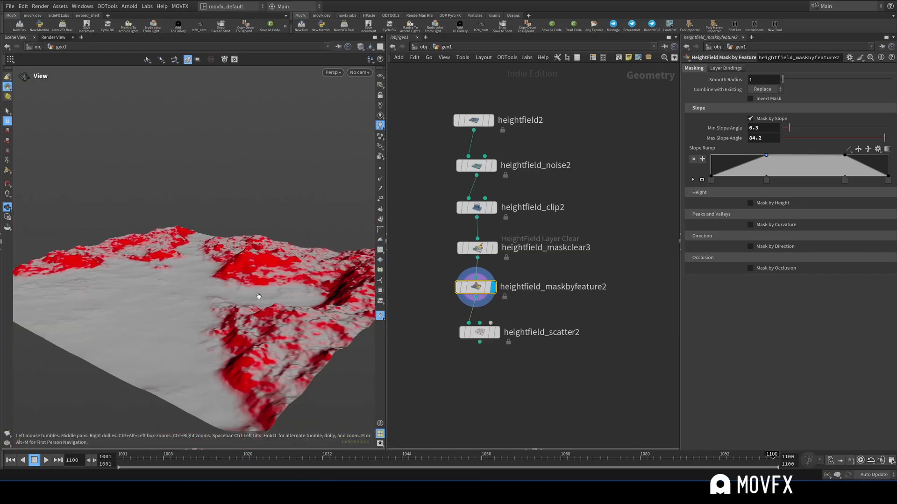
left_click_drag(480, 332, 478, 389)
middle_click_drag(494, 351, 495, 279)
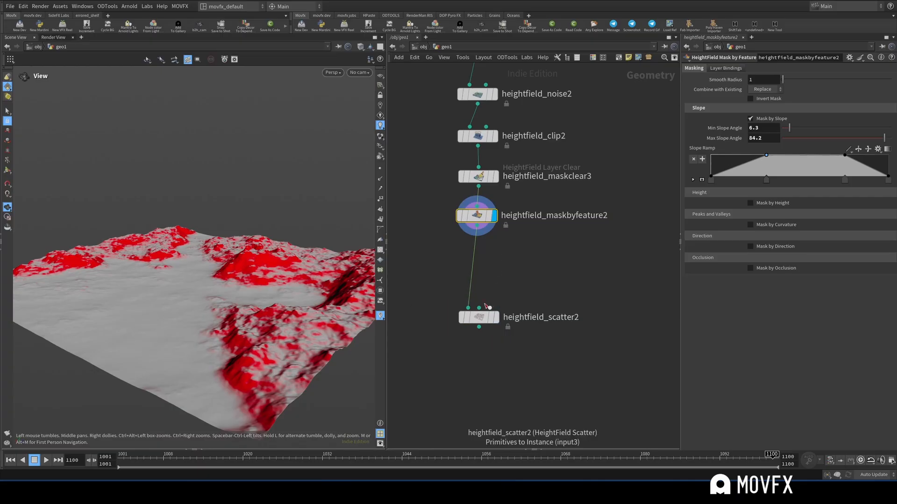
left_click_drag(478, 307, 477, 226)
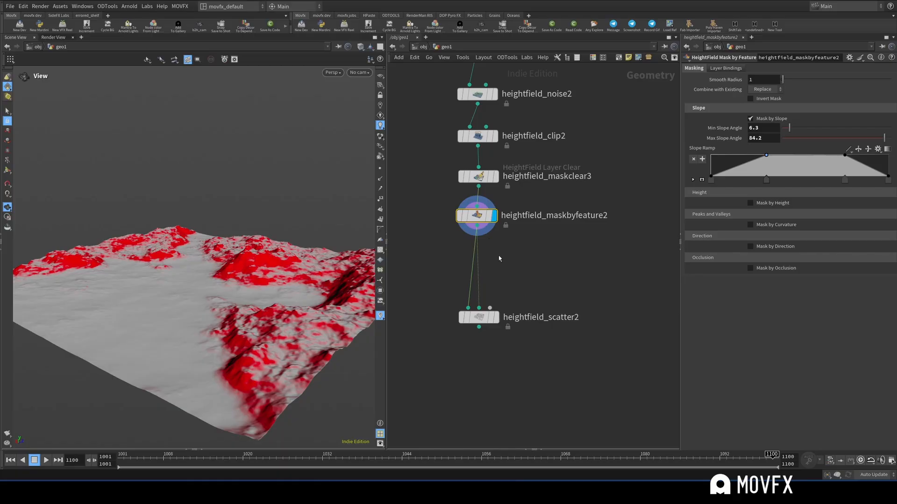
left_click(497, 319)
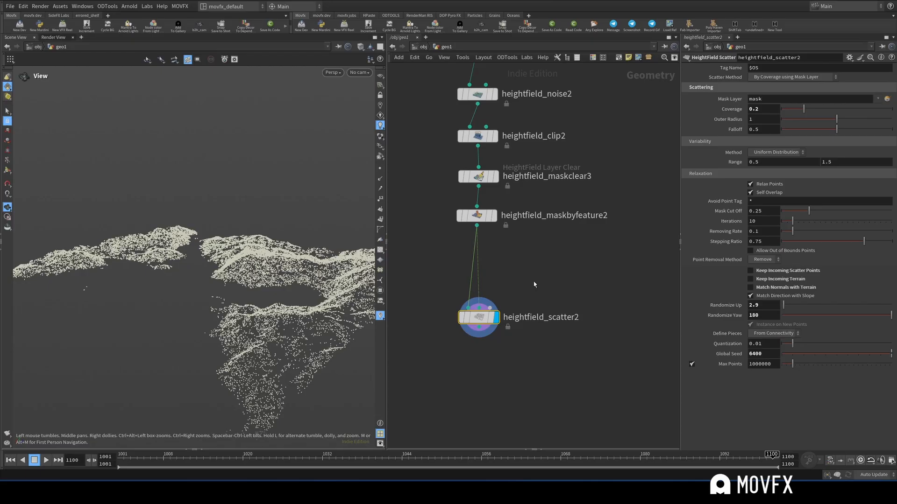
left_click_drag(572, 268, 430, 365)
Step: Replace heightfield_scatter2 with a fresh HeightField Scatter node wired below heightfield_maskbyfeature2 and display it
left_click(495, 222)
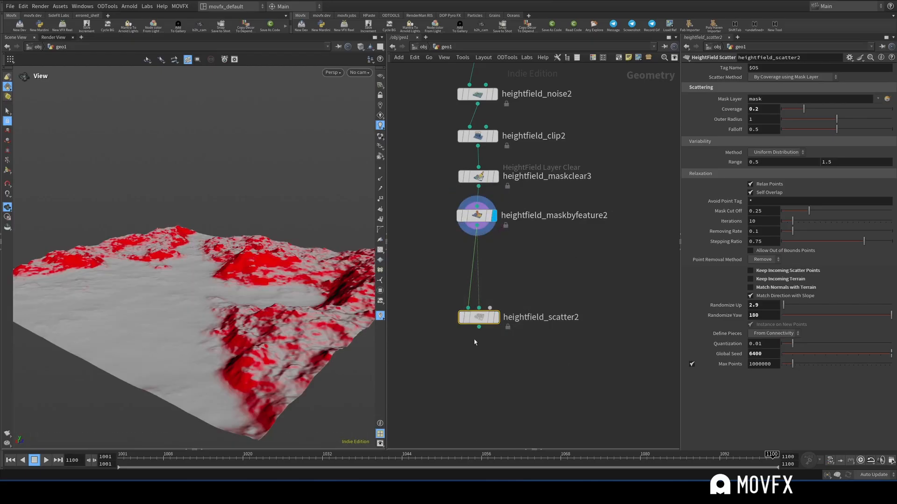
key("Delete")
key("Tab")
type("height sc")
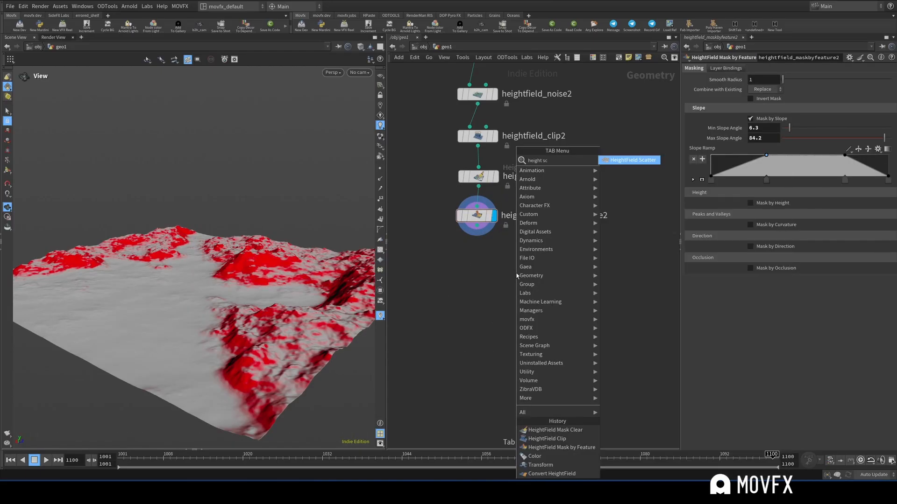
key("Return")
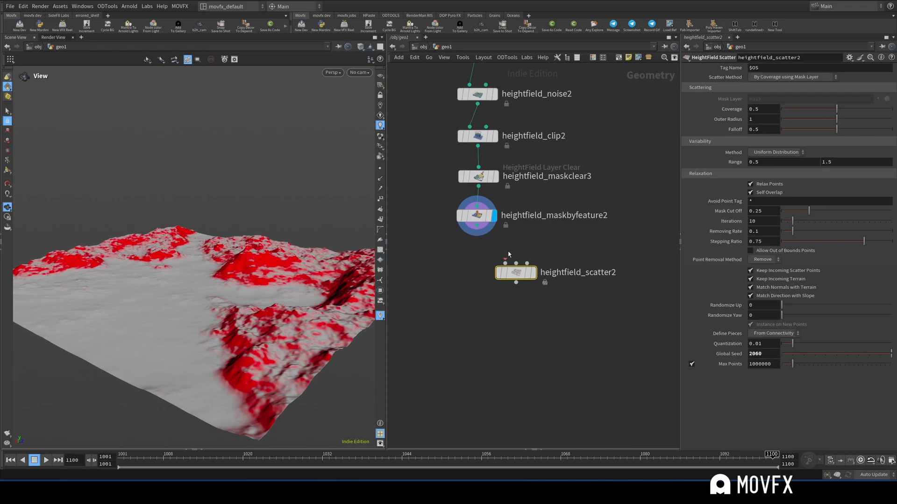
left_click(485, 279)
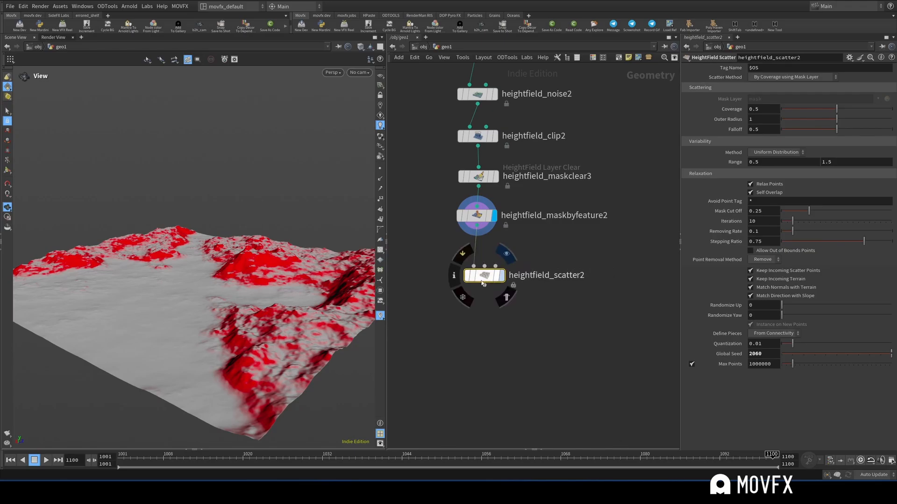
mouse_move(501, 276)
left_mouse_down()
mouse_move(518, 285)
mouse_move(489, 287)
left_mouse_up()
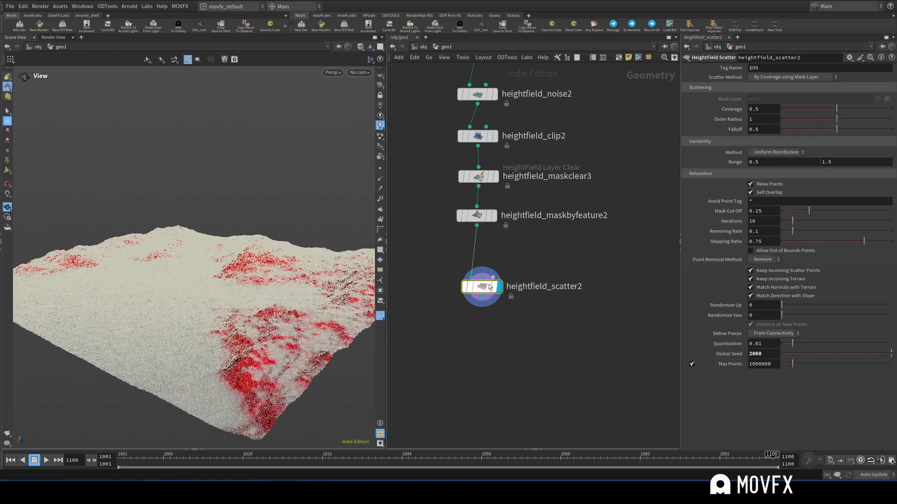
Step: Connect heightfield_maskbyfeature2 to the second input of the new scatter node and inspect the masked points on the terrain
left_click(482, 277)
left_click(478, 236)
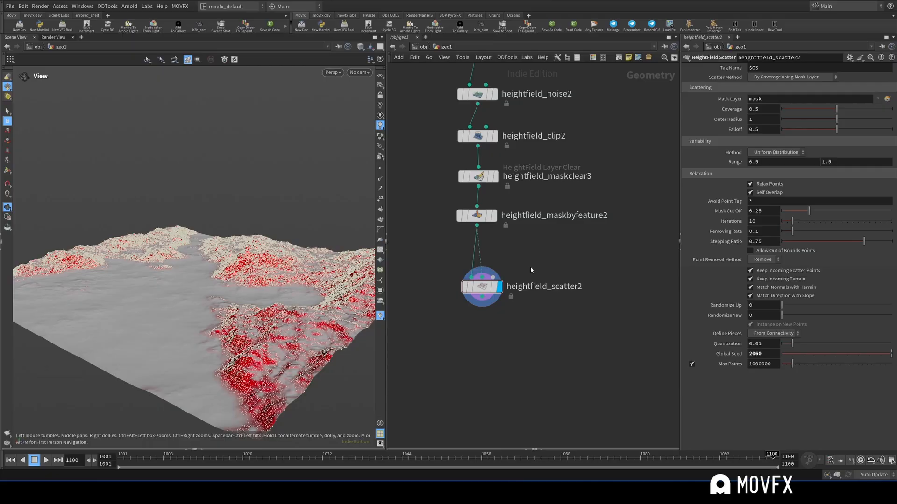
scroll(540, 254, "up", 2)
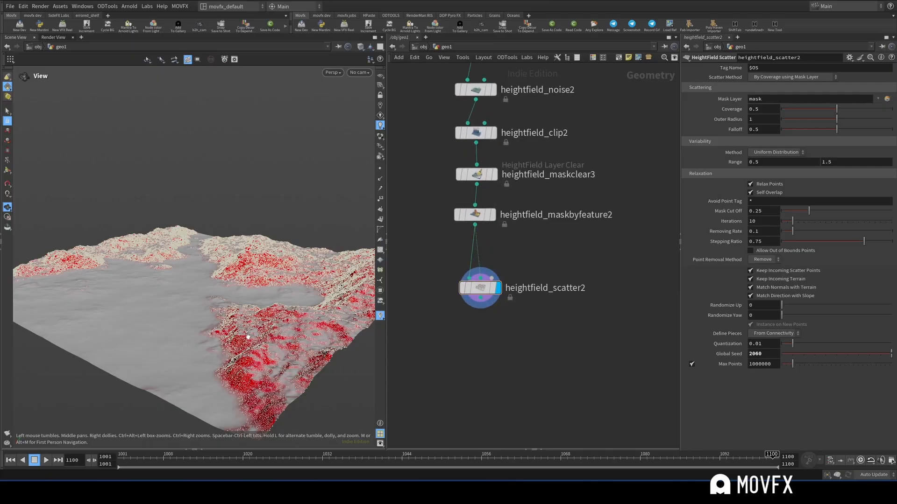
left_click_drag(248, 336, 227, 279)
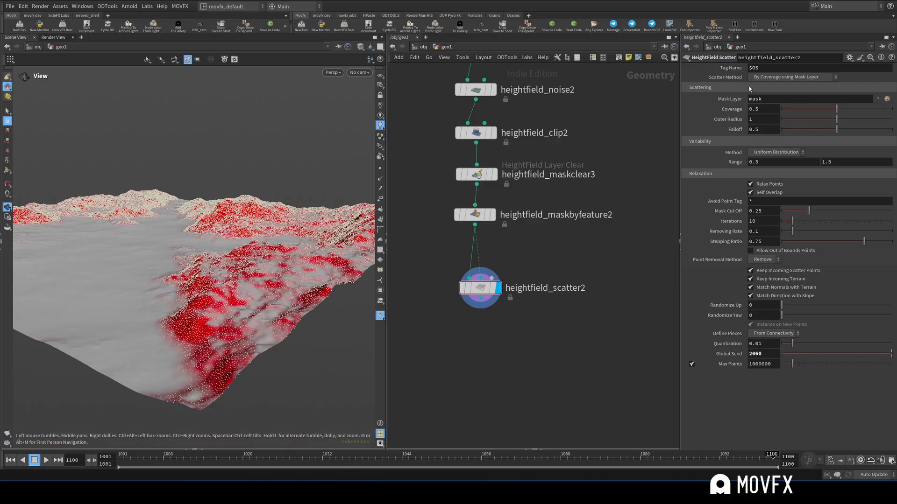
Step: Keep the scatter method on By Coverage using Mask Layer and lower the coverage to 0.01
left_click(782, 77)
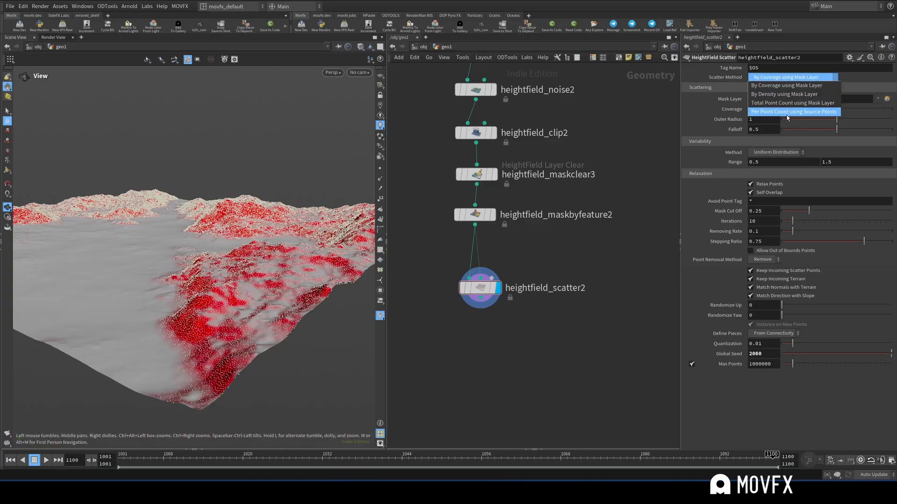
left_click(784, 85)
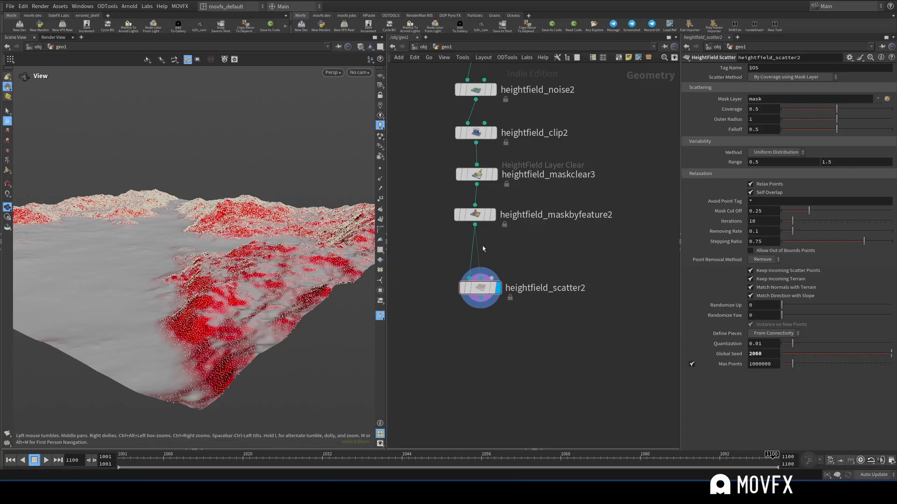
left_click_drag(832, 112, 788, 109)
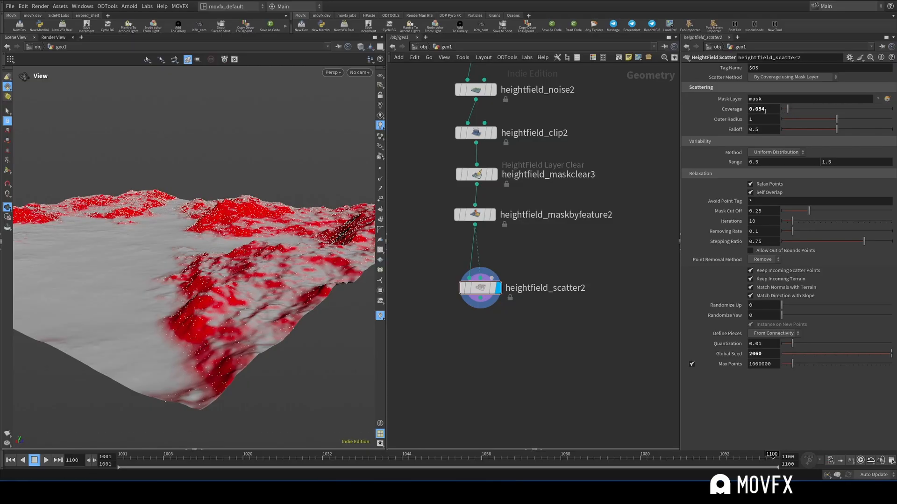
left_click_drag(766, 109, 758, 109)
type("1")
key("Return")
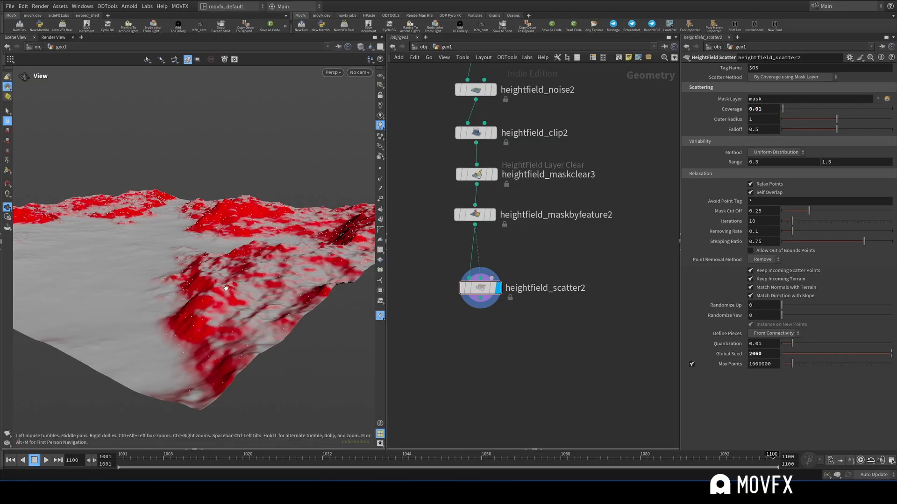
scroll(238, 270, "up", 5)
scroll(239, 270, "down", 5)
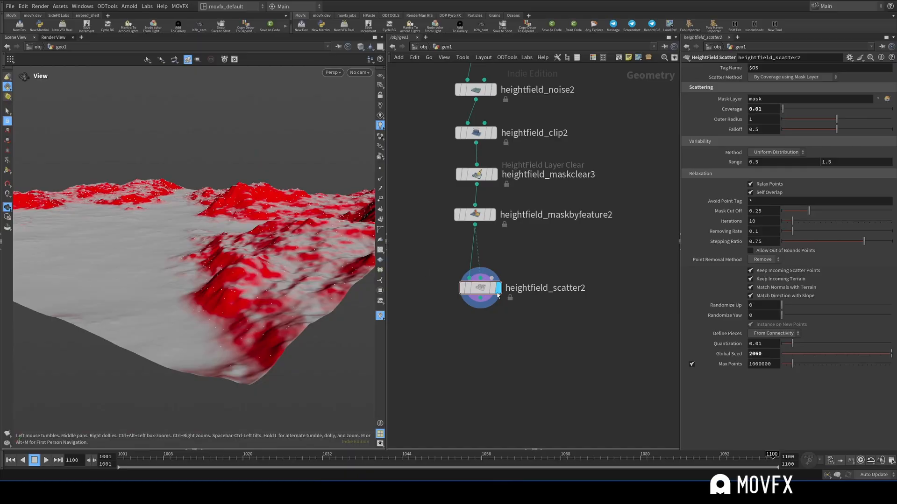
Step: Add a Test Geometry: Rubber Toy node beside the scatter node
middle_click_drag(526, 253, 510, 224)
scroll(527, 216, "down", 3)
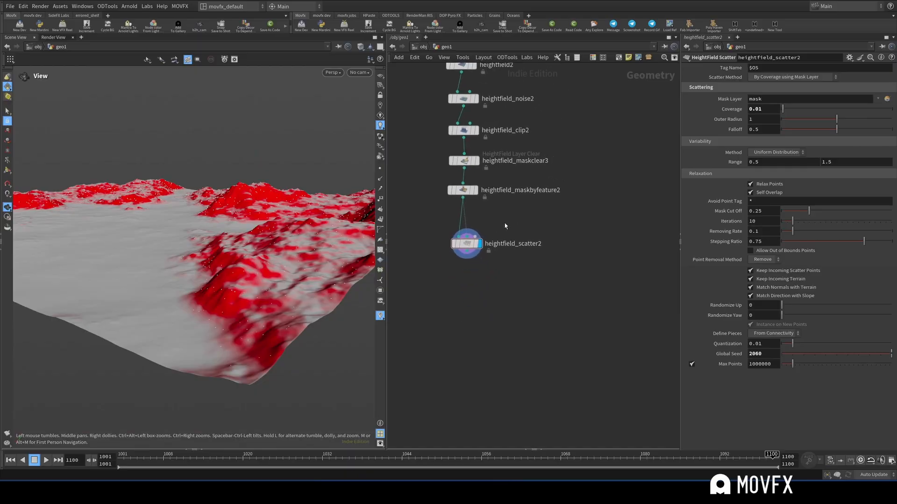
scroll(222, 302, "up", 3)
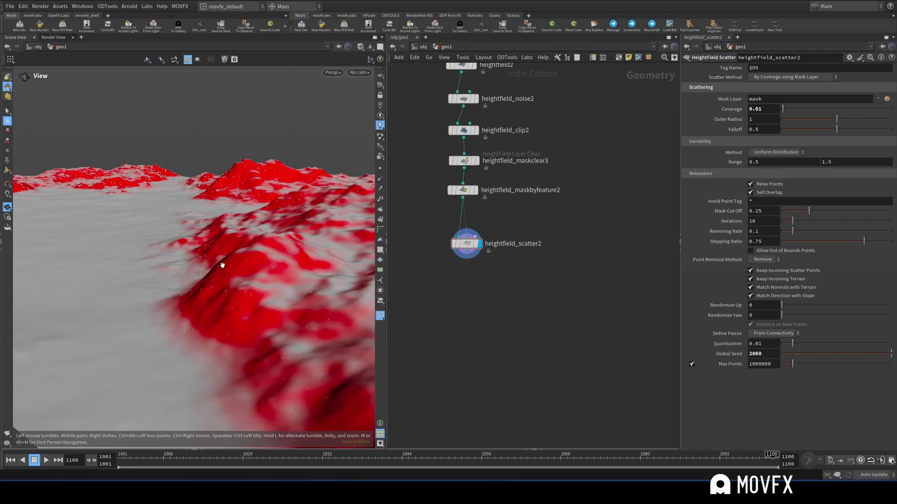
scroll(472, 240, "up", 2)
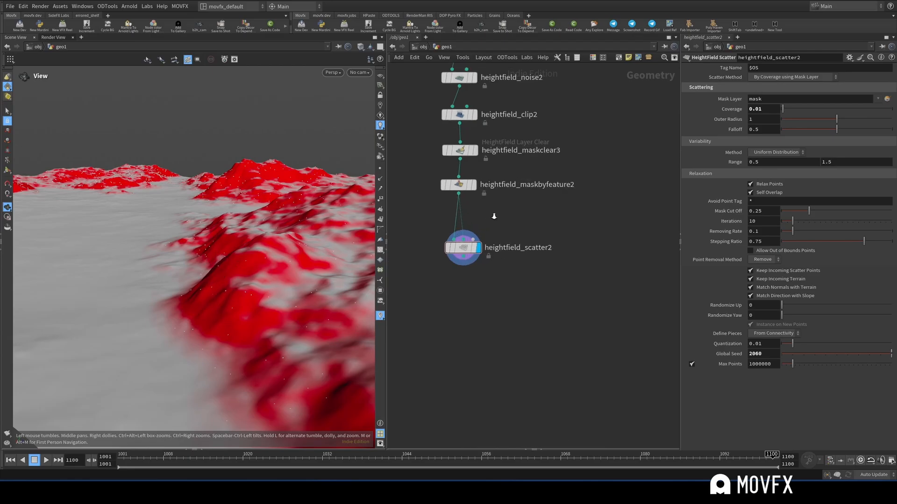
key("Tab")
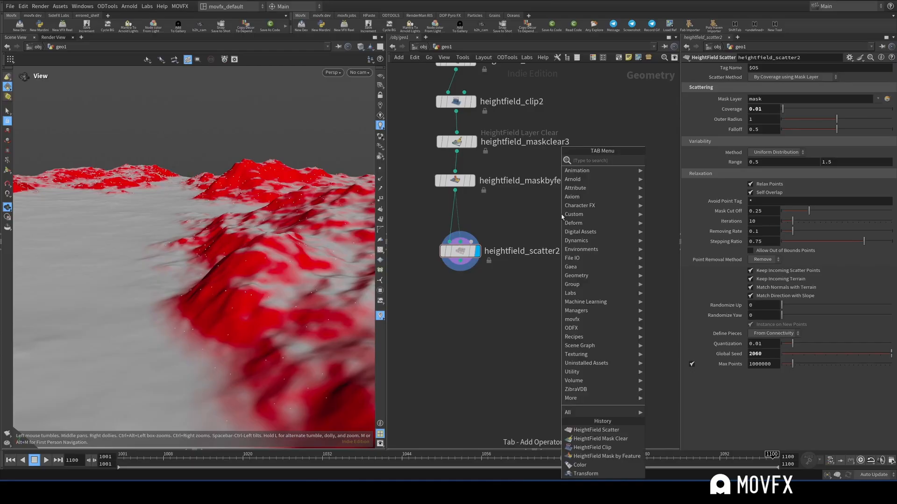
type("rubb")
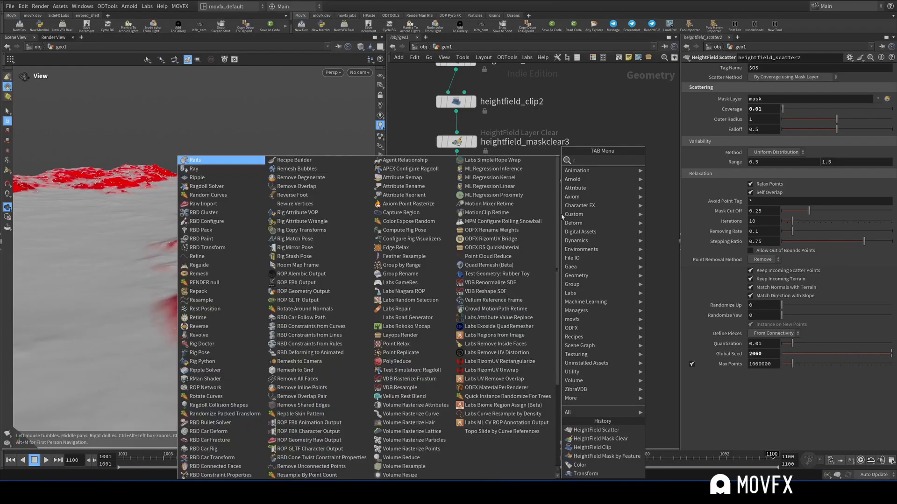
key("Return")
left_click(561, 216)
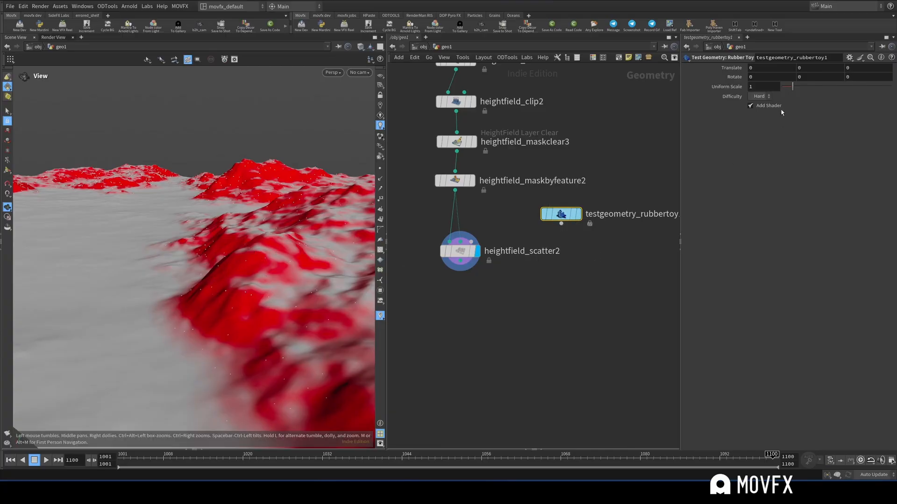
Step: Add a Pack node, wire the rubber toy into it, and align it below the toy node
key("Tab")
type("pack")
key("Return")
left_click(592, 254)
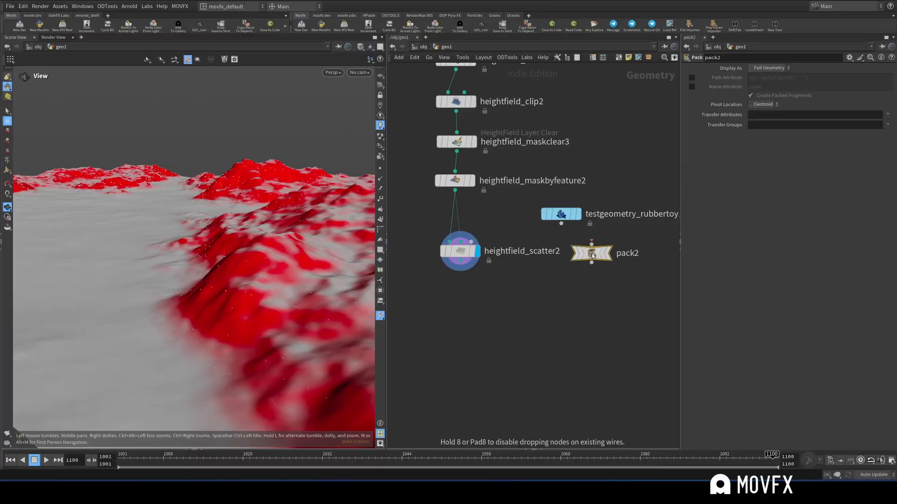
left_click_drag(561, 223, 589, 213)
left_click_drag(593, 255, 584, 246)
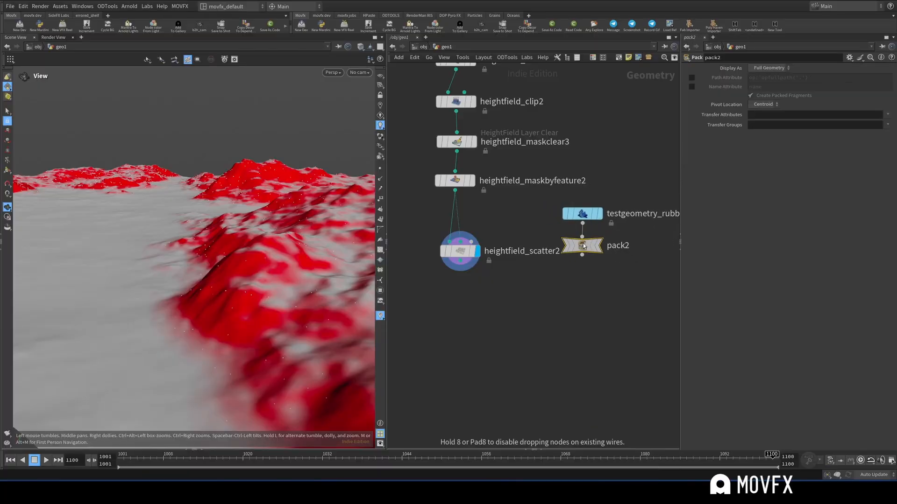
Step: Display the pack node, check its geometry information, and frame the packed rubber toy in the viewport
left_click(599, 245)
middle_click(585, 249)
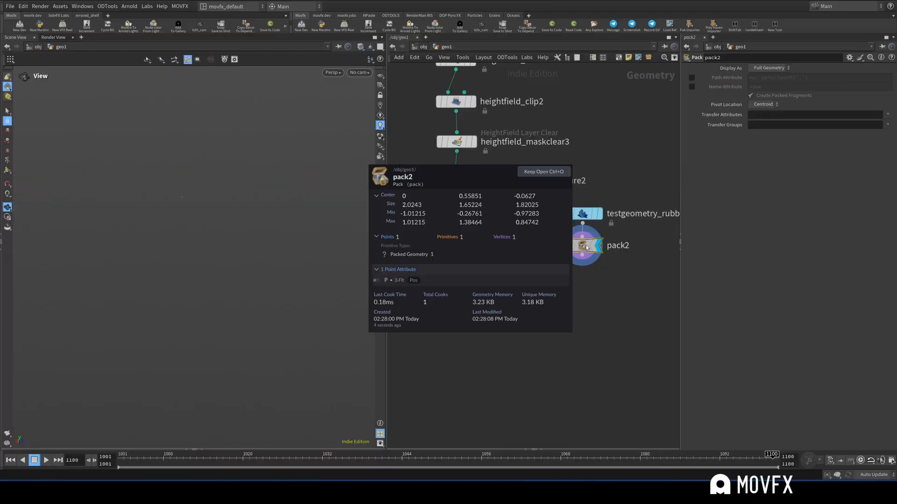
key("f")
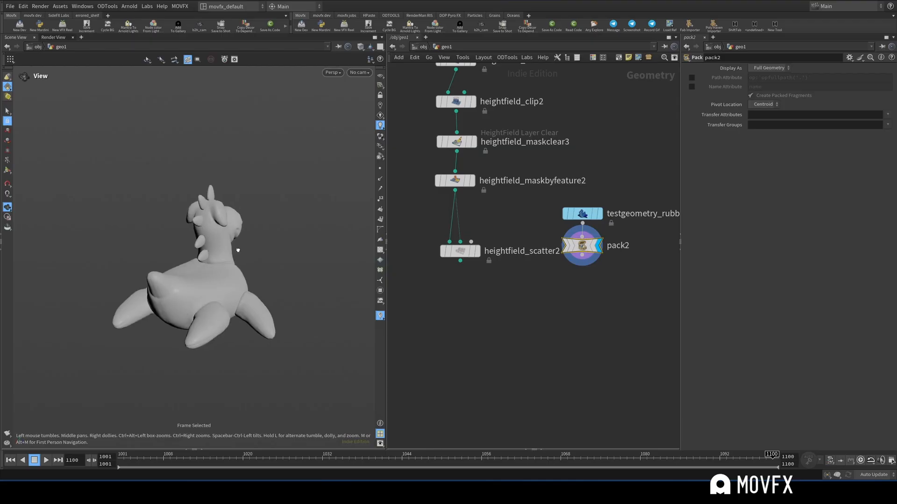
Step: Wire the packed rubber toy into heightfield_scatter2's third input and display the scatter node
mouse_move(144, 261)
left_mouse_down()
mouse_move(193, 257)
mouse_move(154, 255)
left_mouse_up()
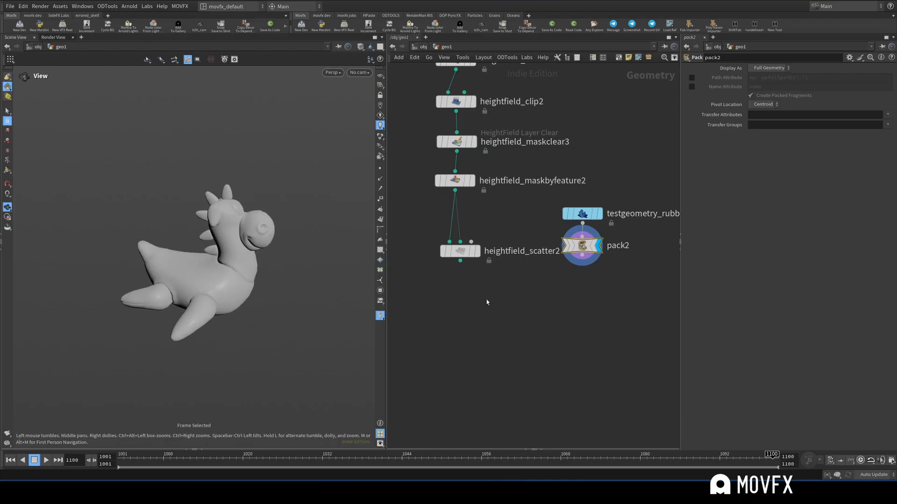
left_click_drag(467, 254, 582, 256)
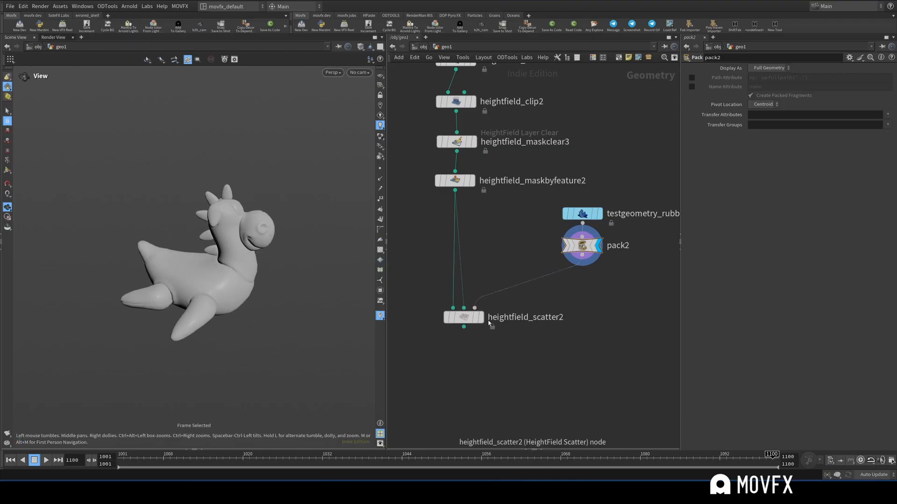
left_click(486, 295)
left_click(464, 318)
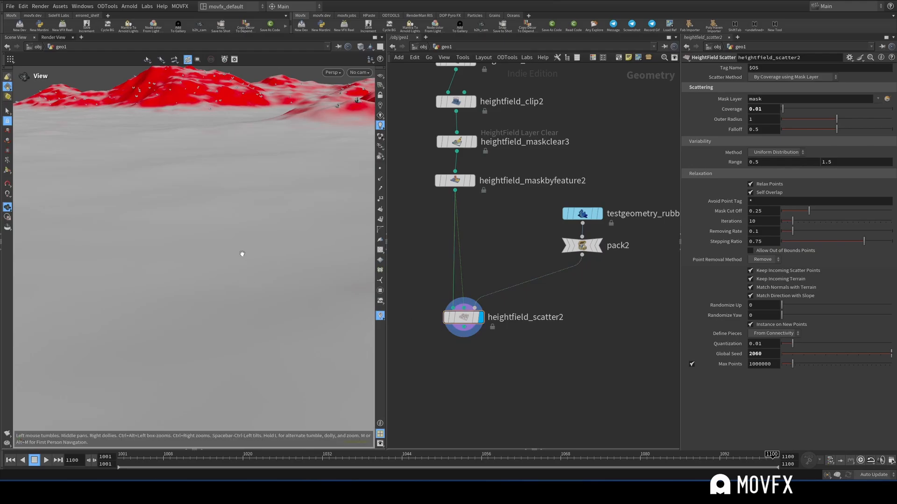
Step: Examine the rubber toys instanced over the masked slopes of the terrain, from the full heightfield down to single hillsides
key("f")
right_click_drag(232, 282, 292, 253)
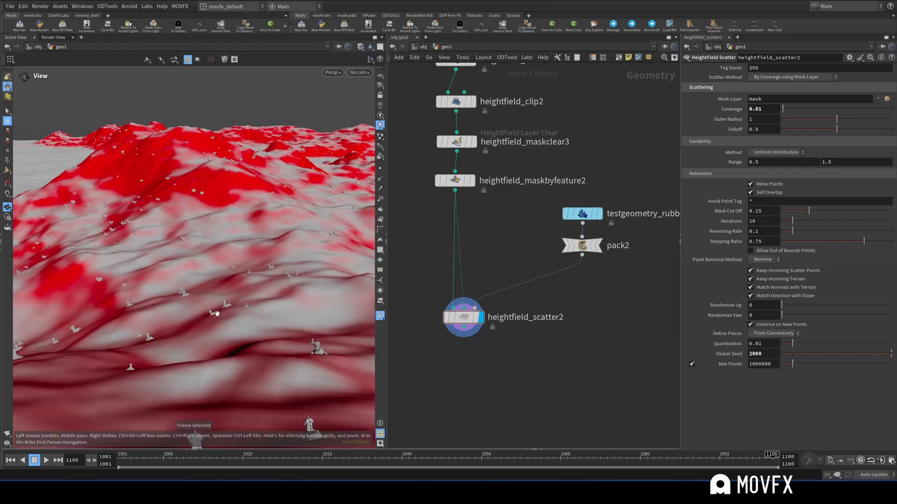
left_click_drag(216, 313, 276, 297)
right_click_drag(276, 297, 246, 232)
key("g")
left_click_drag(279, 253, 284, 196)
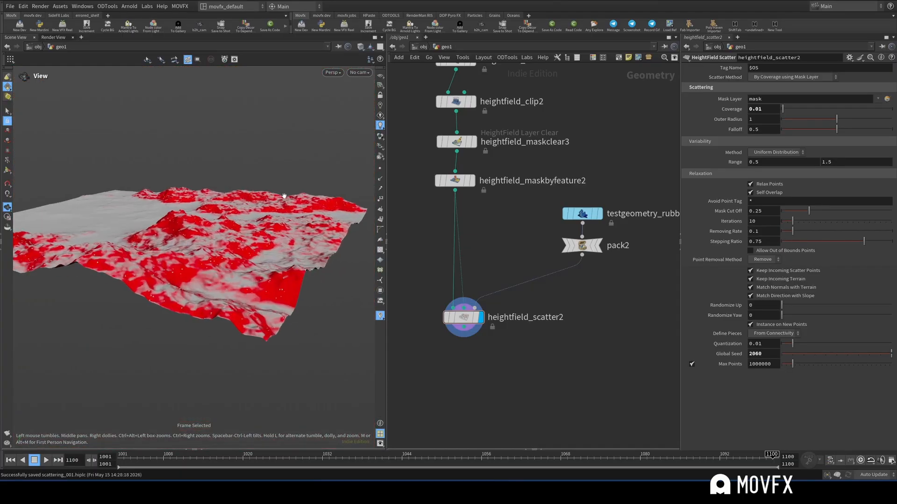
right_click_drag(284, 196, 299, 220)
left_click_drag(299, 219, 243, 222)
mouse_move(242, 222)
middle_mouse_down()
mouse_move(279, 219)
mouse_move(238, 228)
middle_mouse_up()
right_click_drag(238, 229, 287, 176)
left_click_drag(286, 176, 263, 195)
mouse_move(262, 196)
right_mouse_down()
mouse_move(262, 177)
mouse_move(264, 184)
right_mouse_up()
left_click_drag(264, 185, 286, 217)
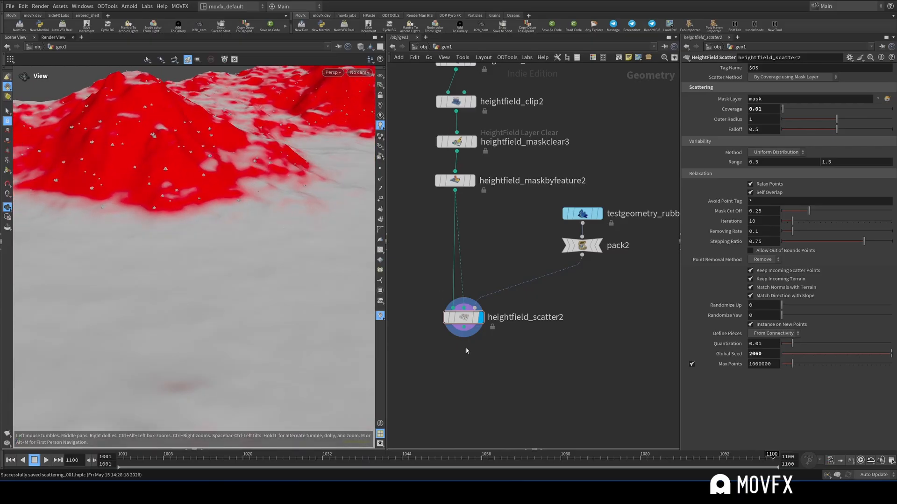
middle_click_drag(467, 351, 483, 293)
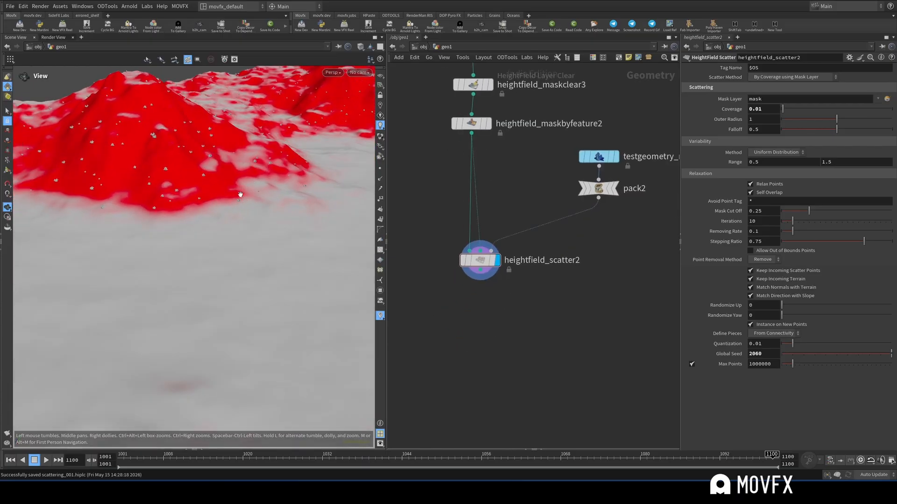
right_click_drag(178, 171, 203, 176)
left_click_drag(181, 185, 252, 206)
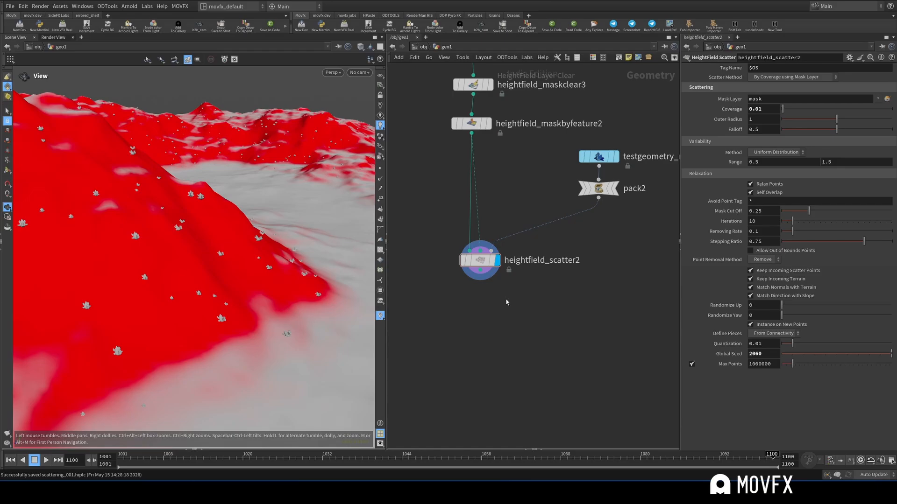
Step: Duplicate heightfield_maskclear3 and insert the copy between heightfield_maskbyfeature2 and the scatter node's first input
middle_click_drag(502, 157, 516, 233)
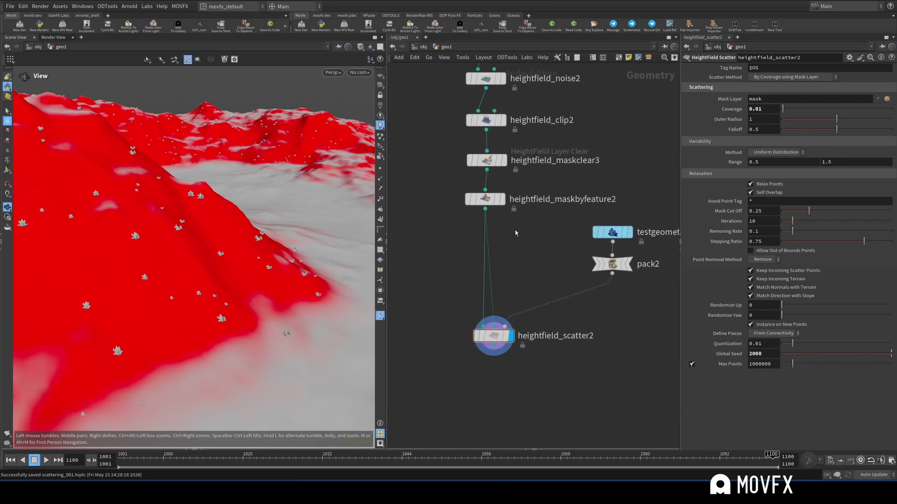
mouse_move(492, 161)
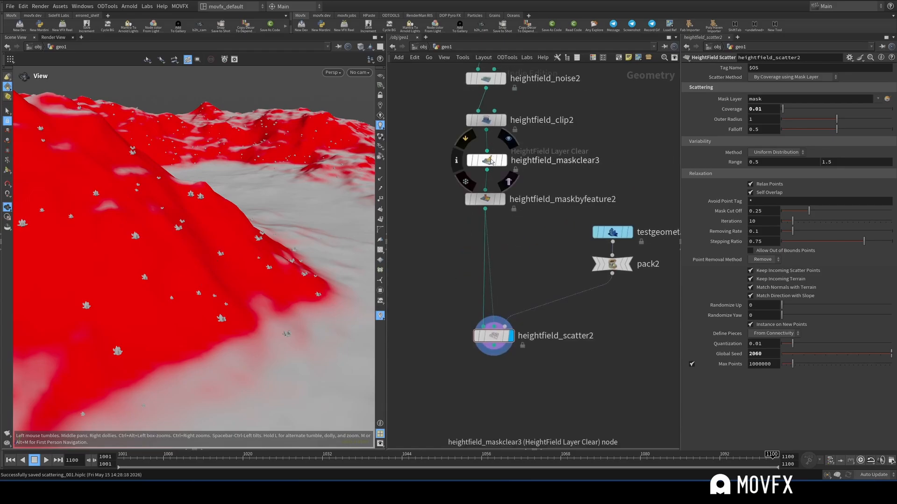
left_click_drag(492, 164, 467, 301, "alt")
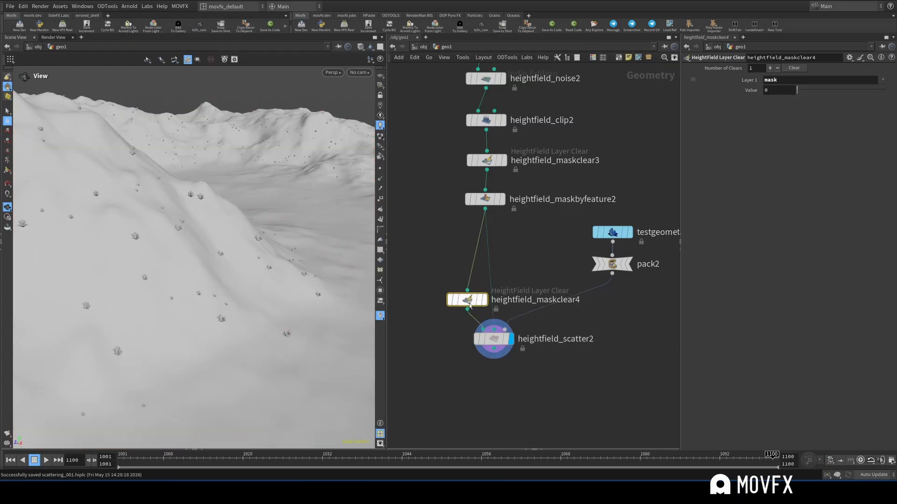
left_click_drag(208, 233, 210, 263)
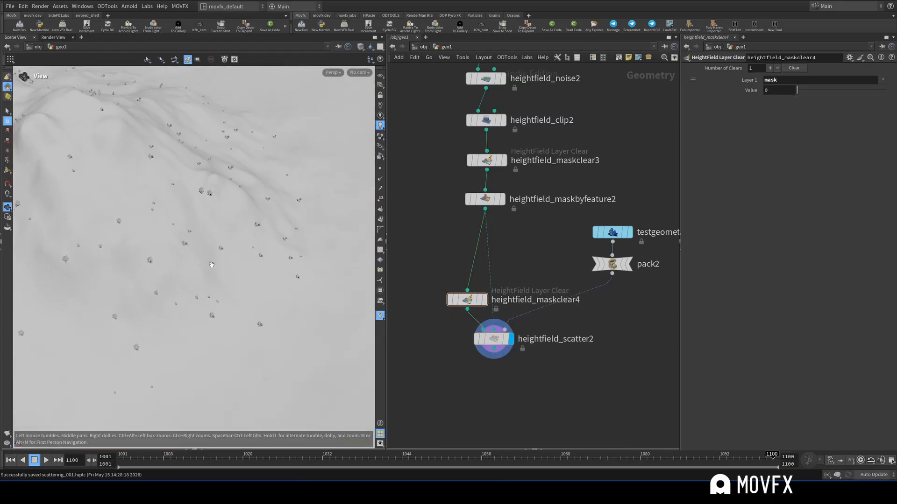
right_click_drag(211, 263, 229, 213)
left_click_drag(236, 242, 286, 322)
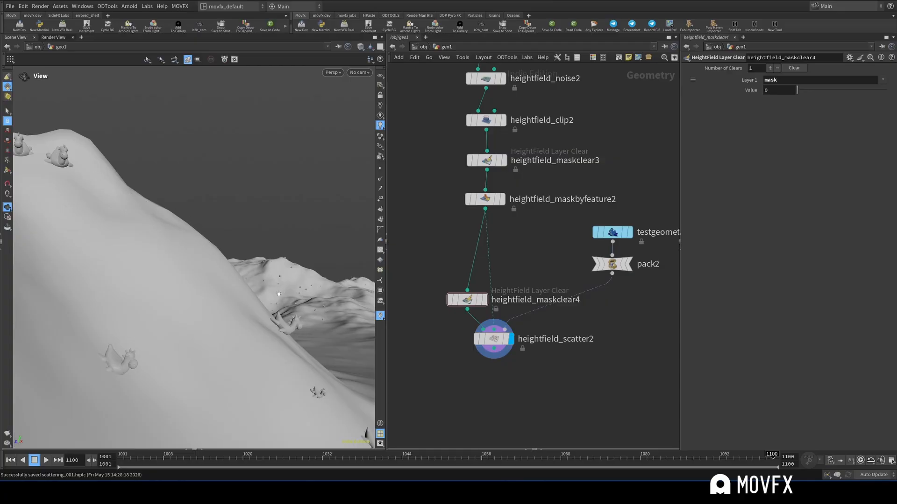
left_click_drag(173, 242, 204, 217)
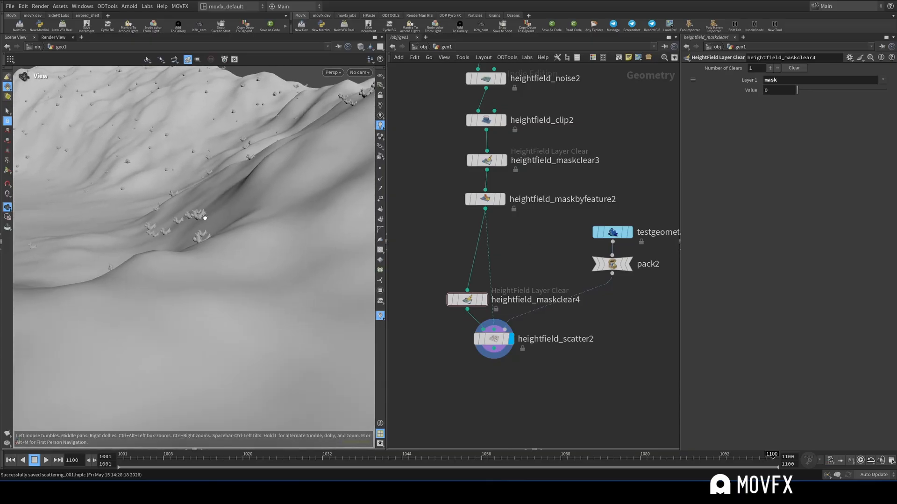
Step: Copy the existing line, quick basic tree and pack nodes and paste them beside the rubber toy branch
scroll(558, 199, "down", 6)
middle_click_drag(545, 190, 496, 306)
left_click_drag(543, 129, 505, 85)
key("ctrl+c")
scroll(522, 312, "up", 5)
key("ctrl+v")
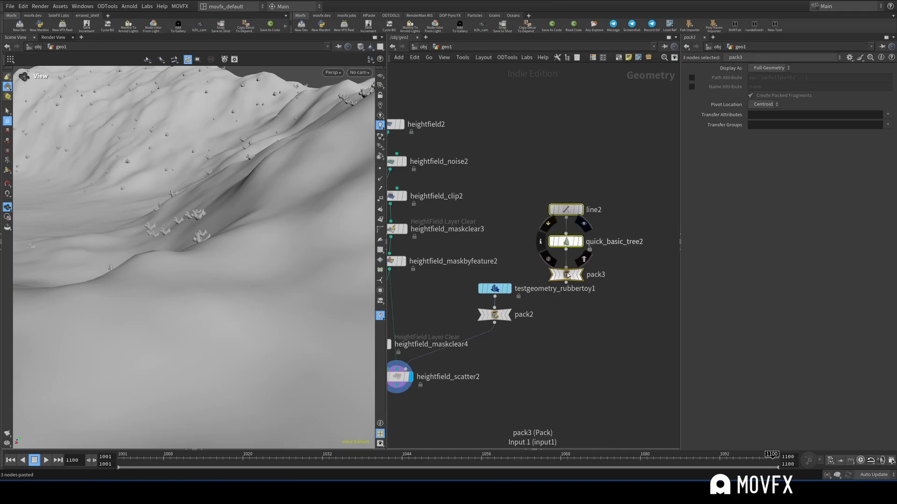
left_click(596, 319)
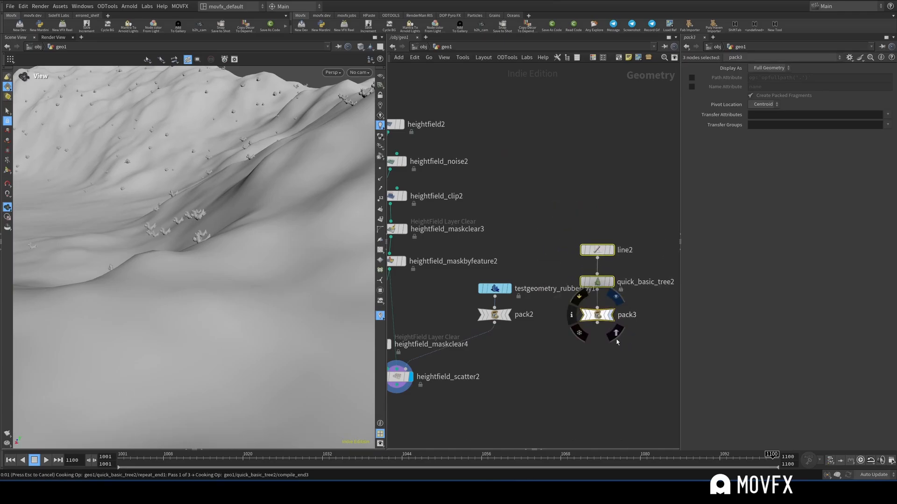
Step: Display the pasted pack node and frame the packed tree in the viewport
left_click(617, 334)
key("f")
mouse_move(221, 275)
left_mouse_down()
mouse_move(140, 276)
mouse_move(227, 278)
left_mouse_up()
Step: Replace the rubber toy with the packed tree on the scatter node's third input and display the scatter node
middle_click_drag(455, 364, 497, 302)
left_click_drag(450, 309, 638, 263)
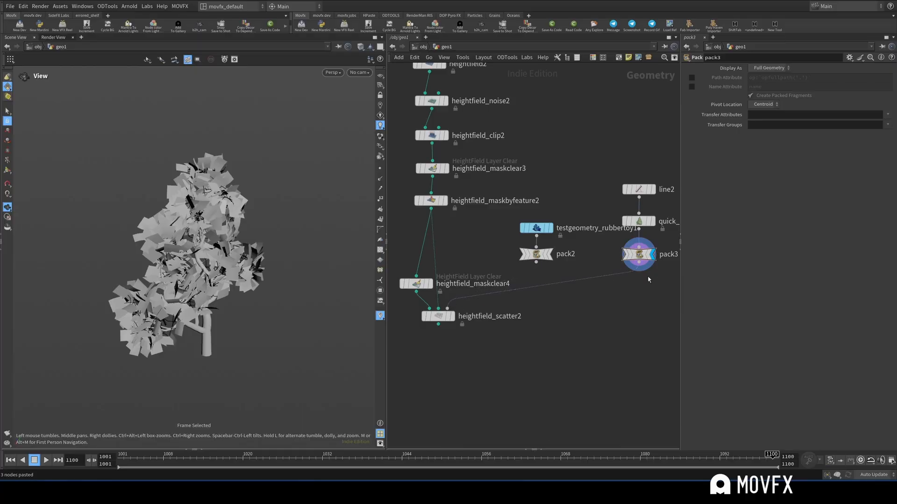
left_click(452, 316)
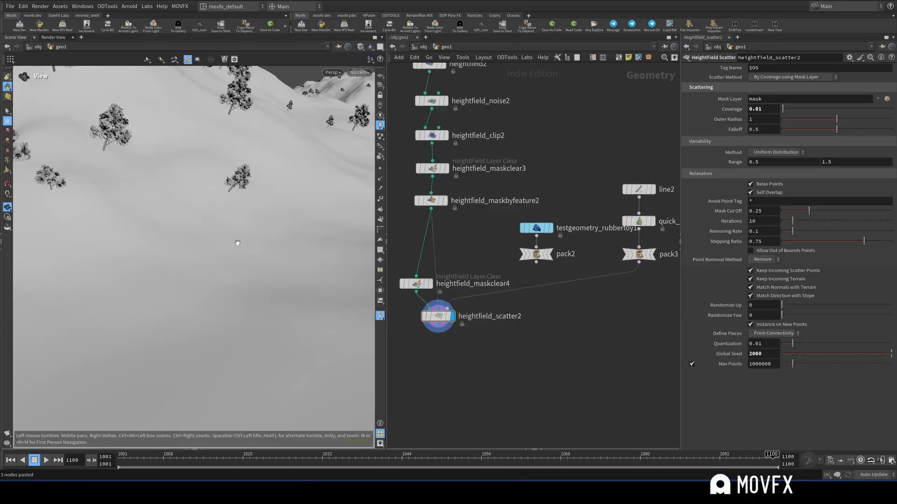
Step: Inspect the distribution of the instanced trees across the terrain from several distances and angles
key("h")
right_click_drag(236, 276, 307, 216)
left_click_drag(306, 216, 260, 223)
right_click_drag(260, 223, 275, 231)
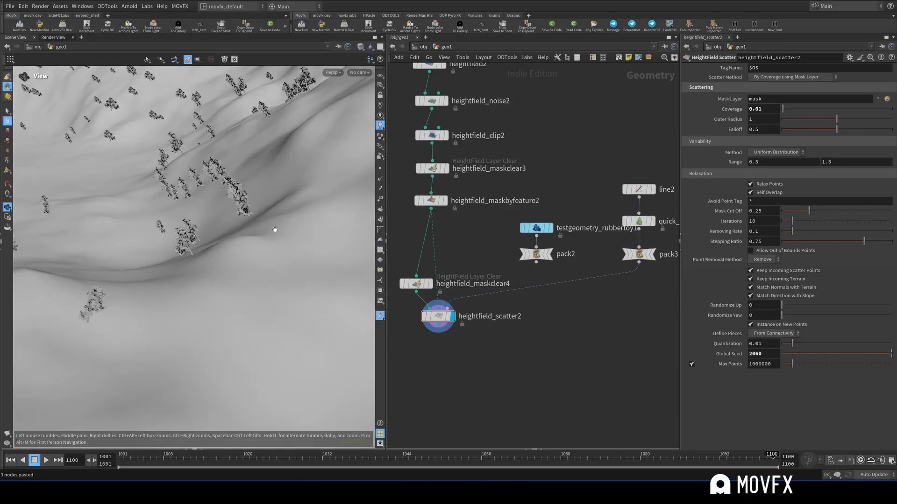
left_click_drag(274, 230, 280, 227)
right_click_drag(280, 227, 296, 225)
left_click_drag(296, 225, 250, 237)
right_click_drag(251, 237, 266, 226)
left_click_drag(266, 226, 257, 227)
right_click_drag(167, 249, 242, 197)
left_click_drag(257, 208, 269, 193)
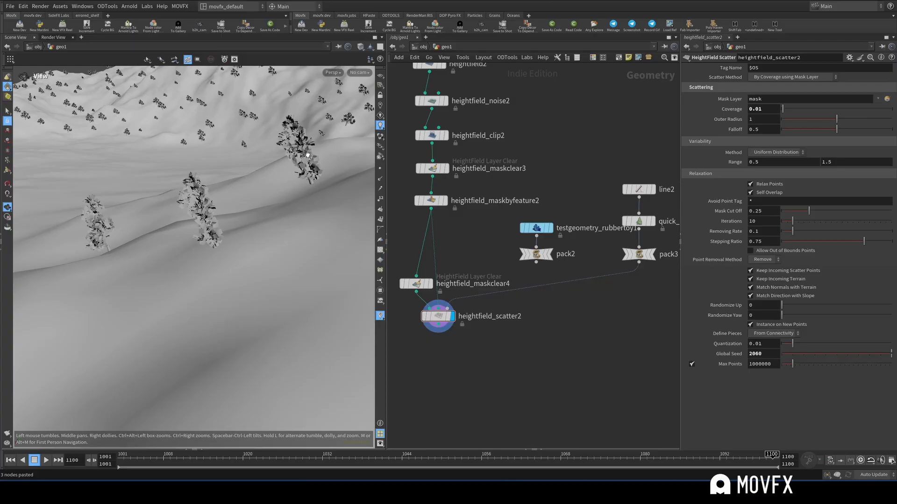
mouse_move(307, 154)
right_mouse_down()
mouse_move(263, 176)
mouse_move(311, 162)
right_mouse_up()
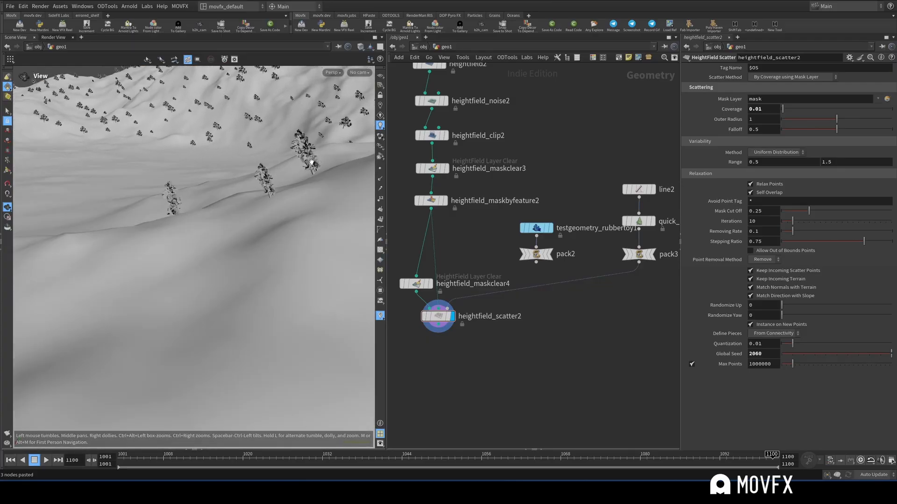
right_click_drag(303, 216, 278, 181)
left_click_drag(264, 327, 259, 286)
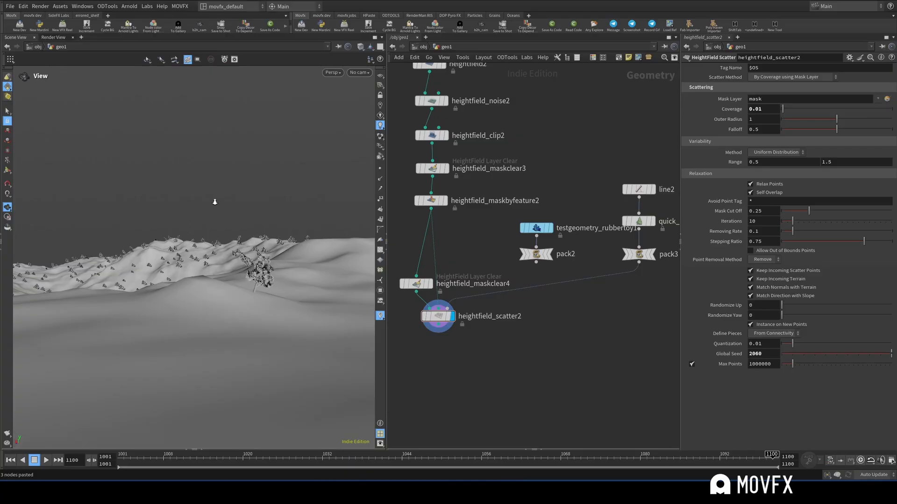
Step: Examine how the scattered trees are oriented against the steep hillside
right_click_drag(214, 202, 163, 269)
left_click_drag(109, 296, 205, 307)
right_click_drag(205, 308, 123, 278)
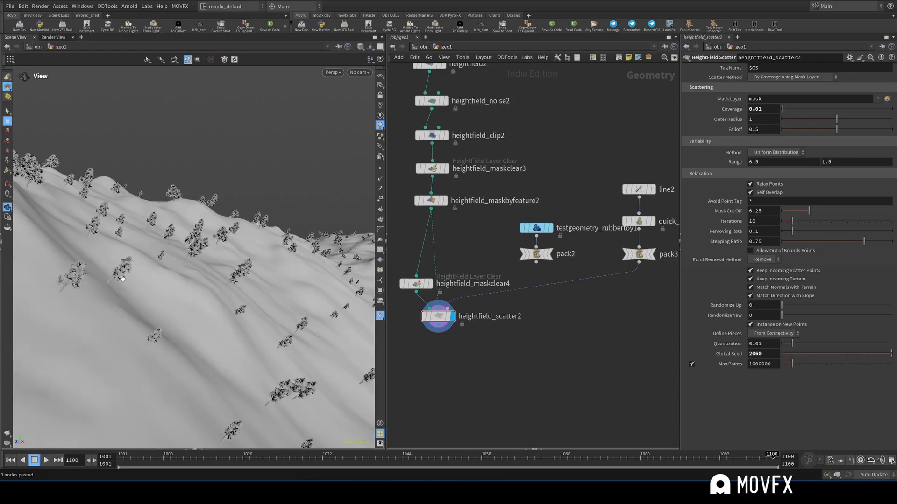
left_click_drag(135, 261, 142, 287)
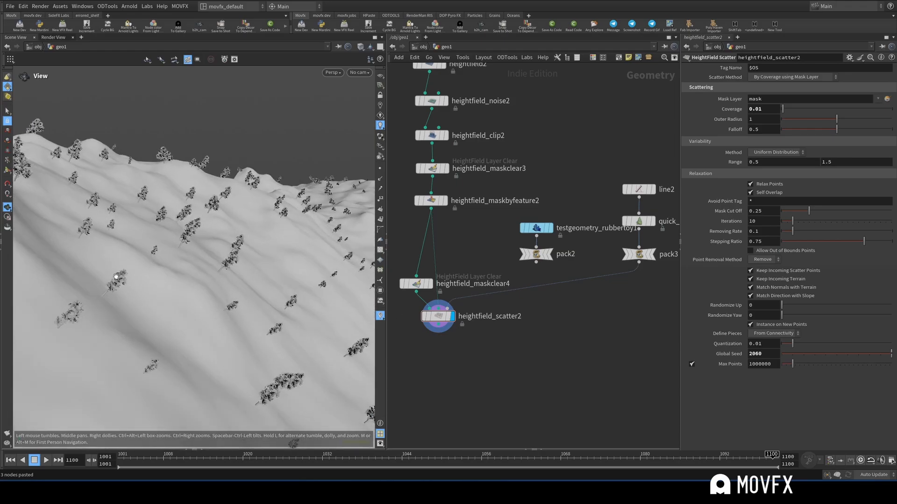
middle_click_drag(126, 288, 182, 240)
scroll(182, 240, "up", 3)
scroll(183, 240, "down", 3)
left_click_drag(183, 240, 202, 229)
middle_click_drag(202, 228, 226, 211)
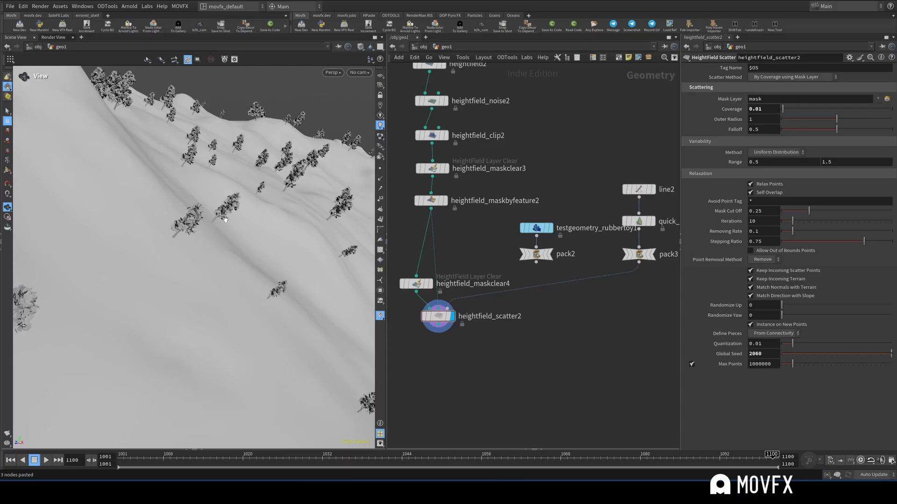
Step: Turn off Match Normals with Terrain on heightfield_scatter2
left_click_drag(439, 316, 450, 328)
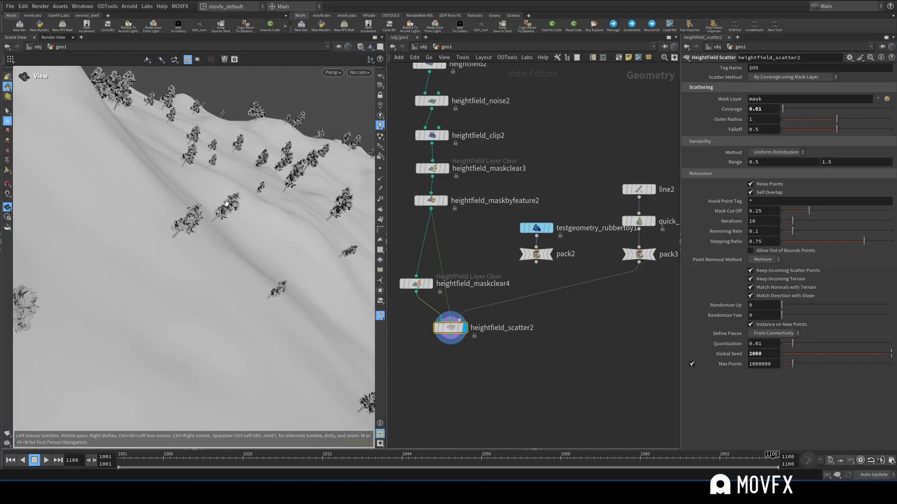
left_click(750, 287)
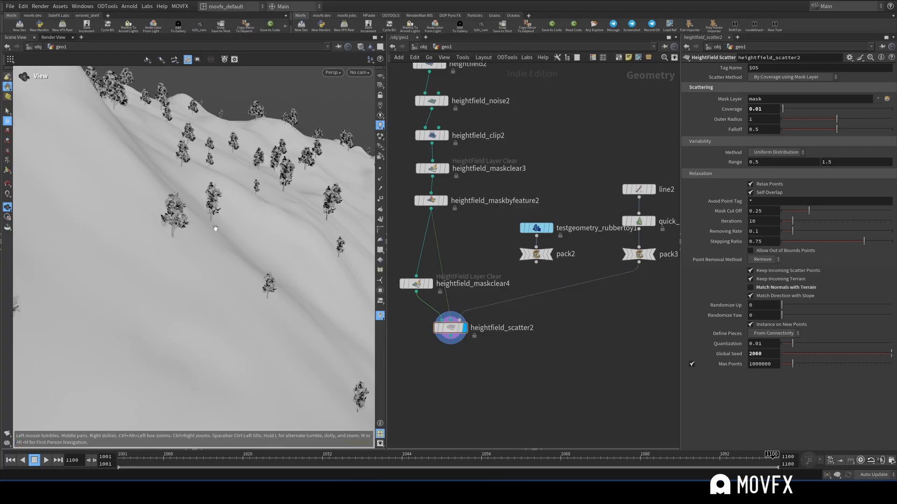
right_click_drag(219, 173, 210, 191)
left_click_drag(210, 191, 217, 200)
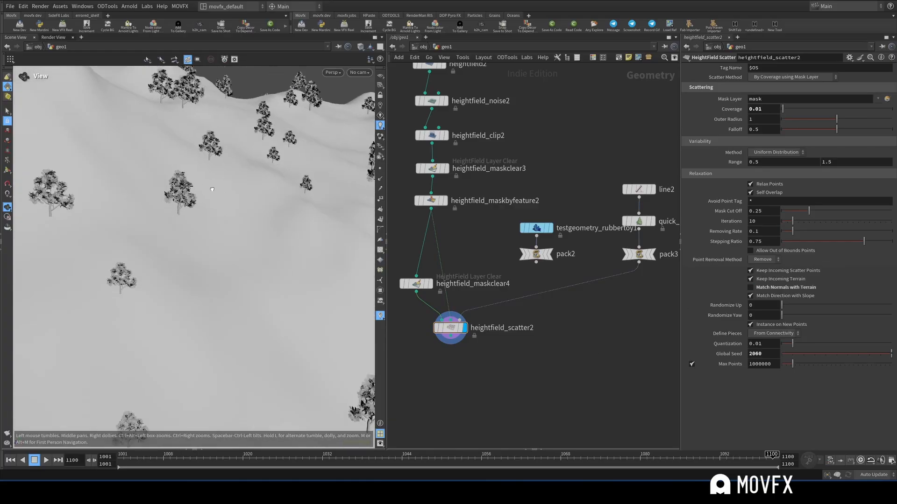
Step: Check the trees' upright direction on the slope and inspect where a single trunk meets the terrain
middle_click_drag(217, 200, 220, 194)
left_click_drag(220, 194, 249, 209)
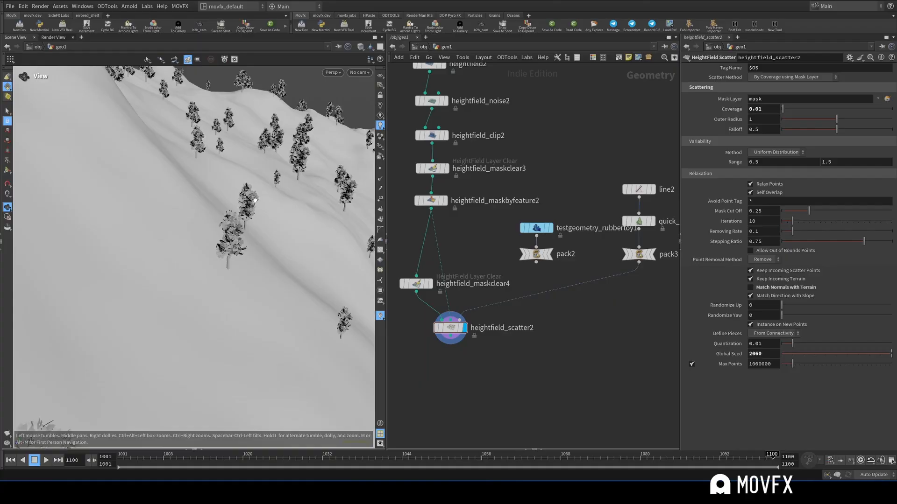
mouse_move(257, 185)
right_mouse_down()
mouse_move(239, 200)
mouse_move(269, 185)
right_mouse_up()
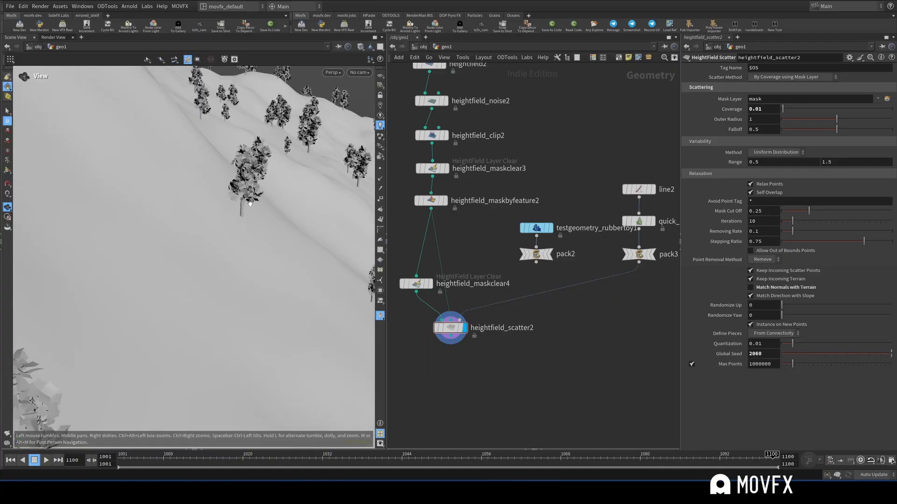
mouse_move(250, 194)
left_mouse_down()
mouse_move(254, 180)
mouse_move(253, 190)
left_mouse_up()
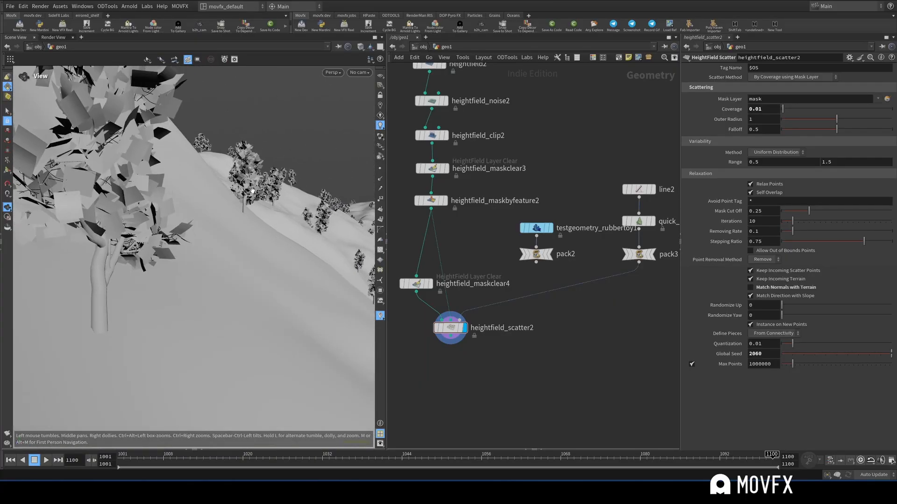
right_click_drag(245, 162, 266, 176)
left_click_drag(266, 176, 251, 194)
right_click_drag(251, 193, 254, 189)
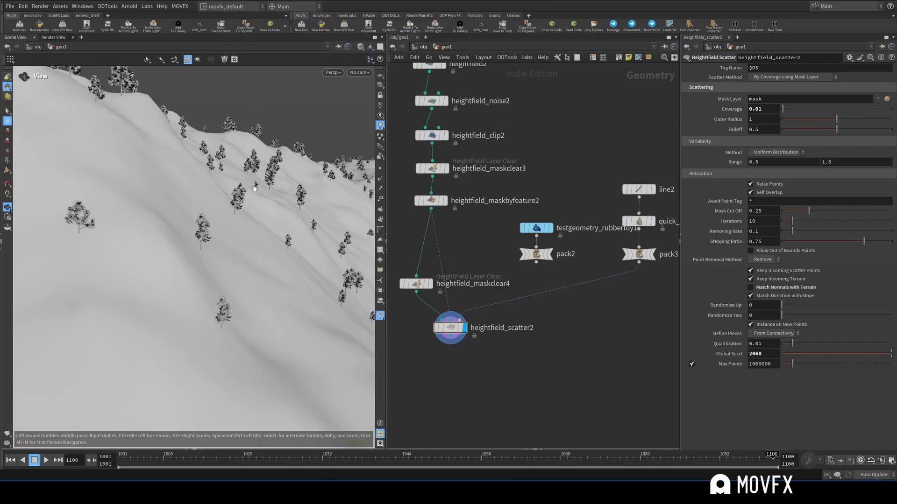
left_click_drag(276, 191, 243, 194)
right_click_drag(243, 193, 274, 199)
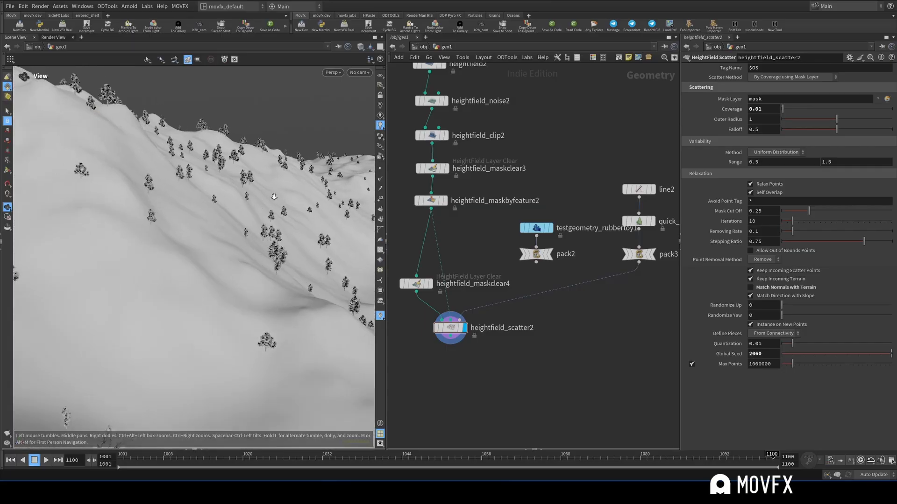
middle_click_drag(274, 198, 237, 208)
right_click_drag(236, 208, 242, 187)
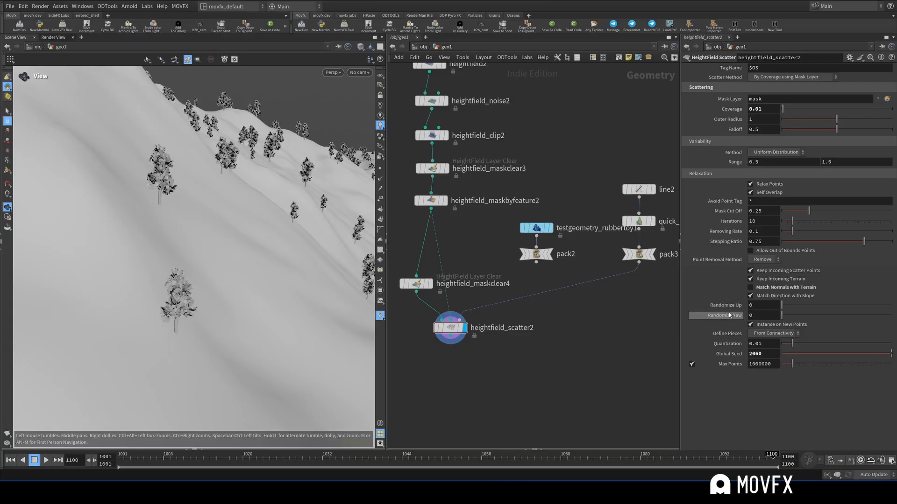
right_click_drag(154, 188, 200, 180)
left_click_drag(201, 180, 206, 202)
scroll(209, 196, "up", 3)
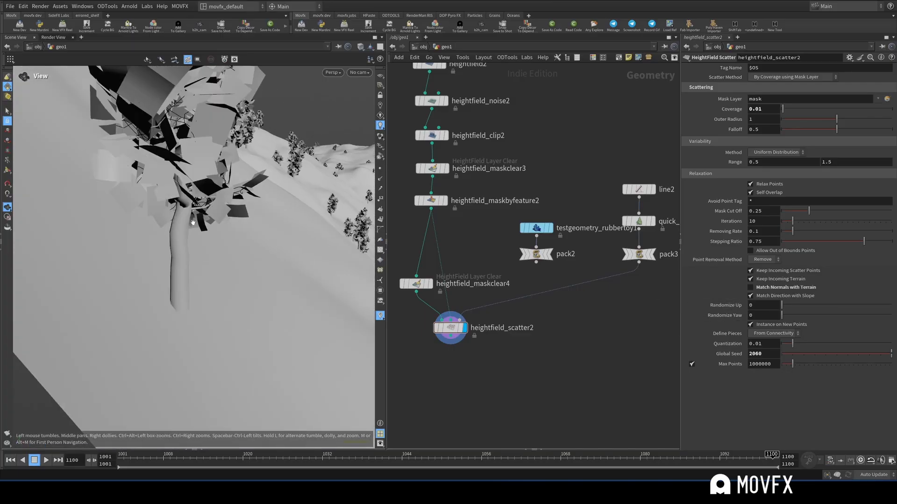
Step: Set Randomize Up to 5.2 on heightfield_scatter2 to tilt the scattered trees slightly
scroll(197, 230, "down", 3)
scroll(196, 229, "up", 3)
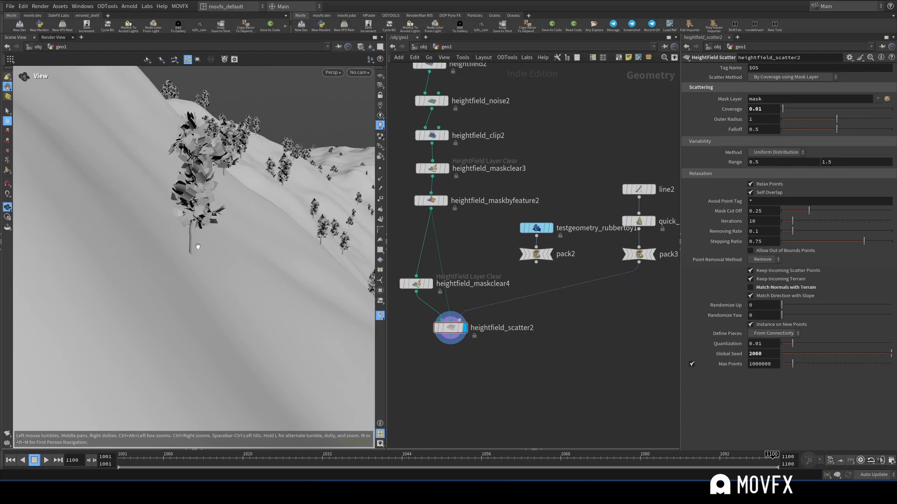
left_click_drag(198, 247, 199, 243)
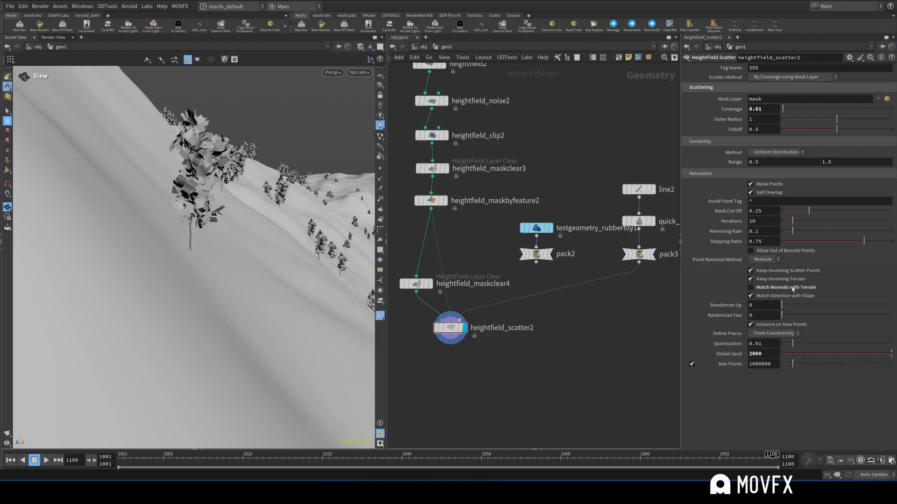
mouse_move(783, 306)
left_mouse_down()
mouse_move(801, 310)
mouse_move(769, 309)
left_mouse_up()
left_click_drag(783, 307, 785, 306)
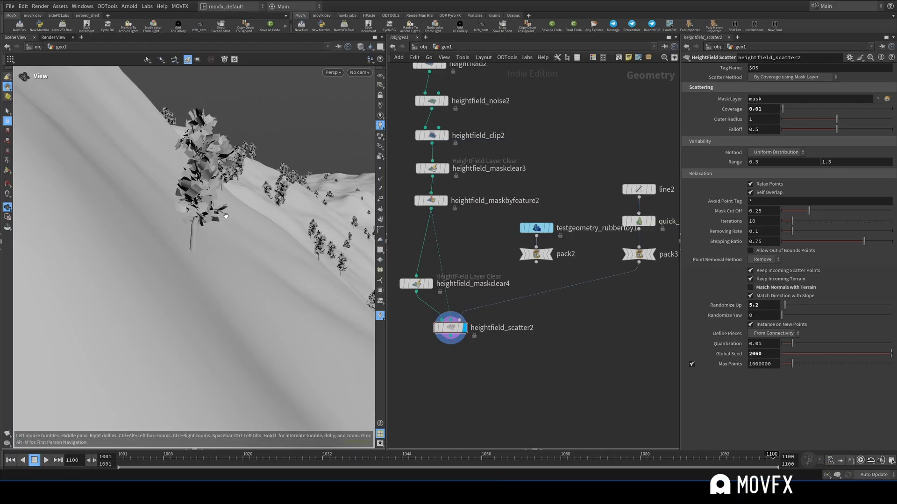
Step: Set Randomize Yaw to 234 on heightfield_scatter2 and check the trees' rotation across the hillside
mouse_move(226, 216)
right_mouse_down()
mouse_move(230, 236)
mouse_move(229, 197)
mouse_move(249, 188)
mouse_move(251, 206)
mouse_move(226, 201)
right_mouse_up()
middle_click_drag(226, 201, 191, 203)
right_click_drag(241, 203, 236, 221)
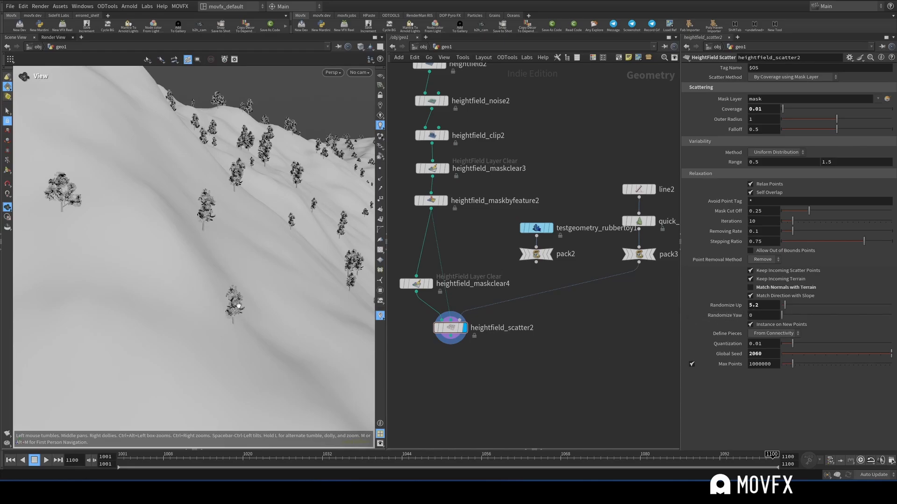
scroll(224, 304, "up", 8)
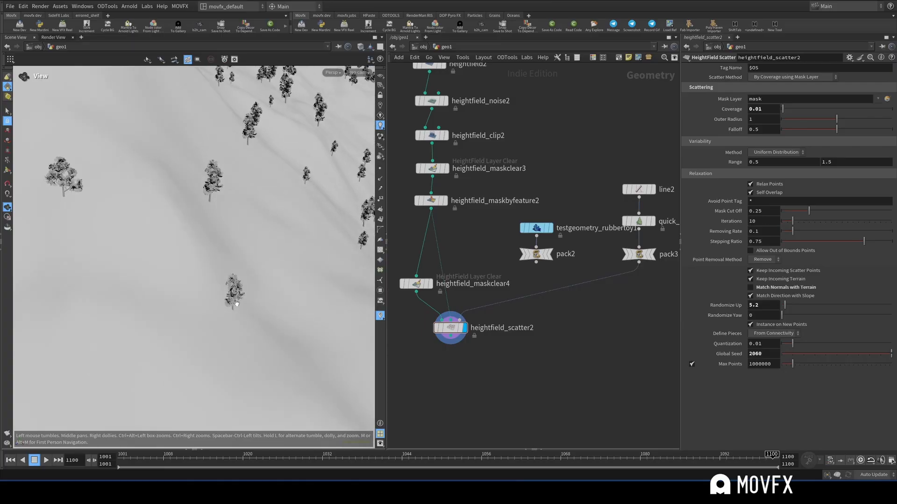
left_click_drag(234, 312, 218, 297)
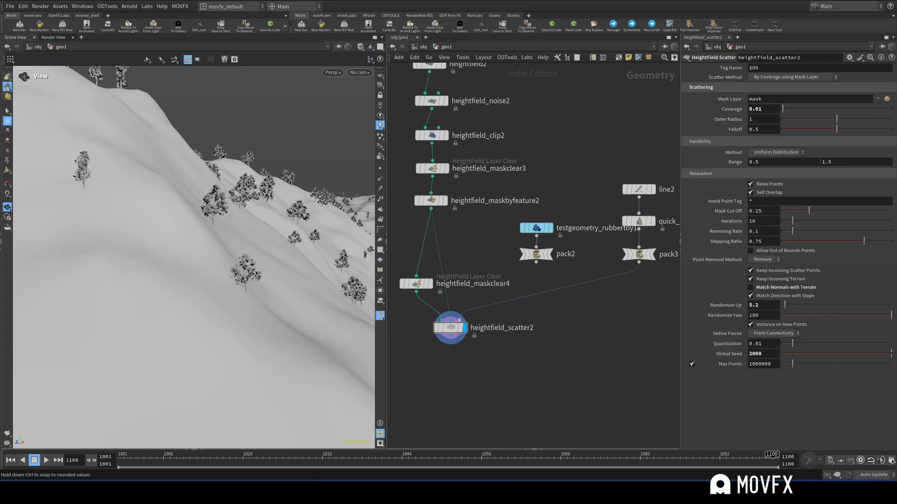
left_click_drag(781, 316, 890, 315)
middle_click_drag(771, 314, 763, 305)
scroll(254, 282, "up", 5)
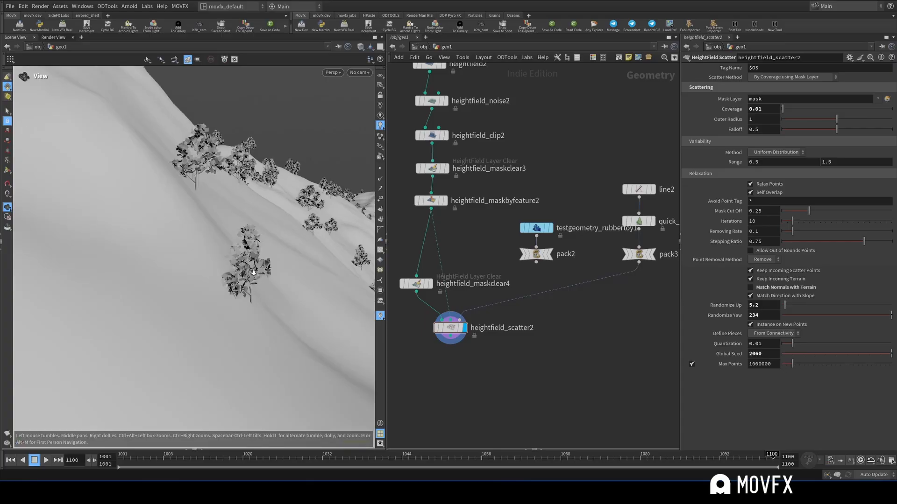
scroll(253, 282, "down", 6)
left_click_drag(276, 264, 262, 278)
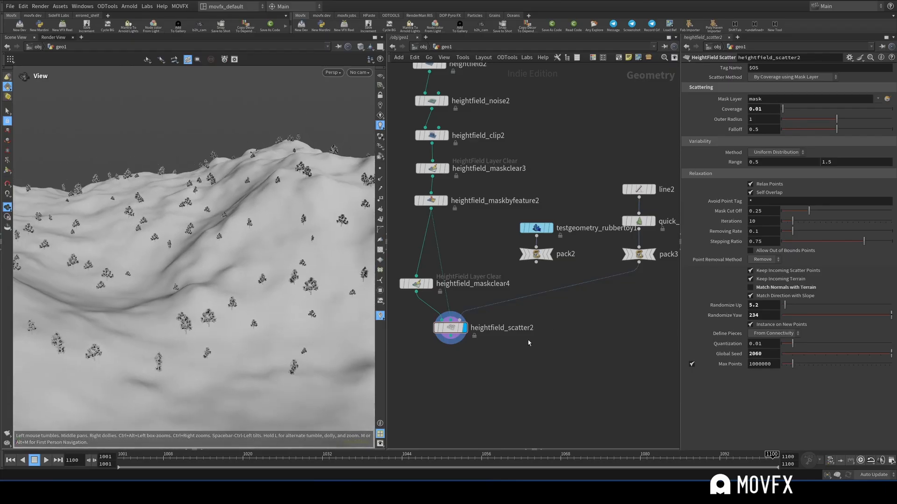
Step: Reposition heightfield_scatter2 and heightfield_maskclear4 in the network so their connections are spread further apart
middle_click_drag(514, 378, 519, 322)
right_click_drag(207, 236, 224, 228)
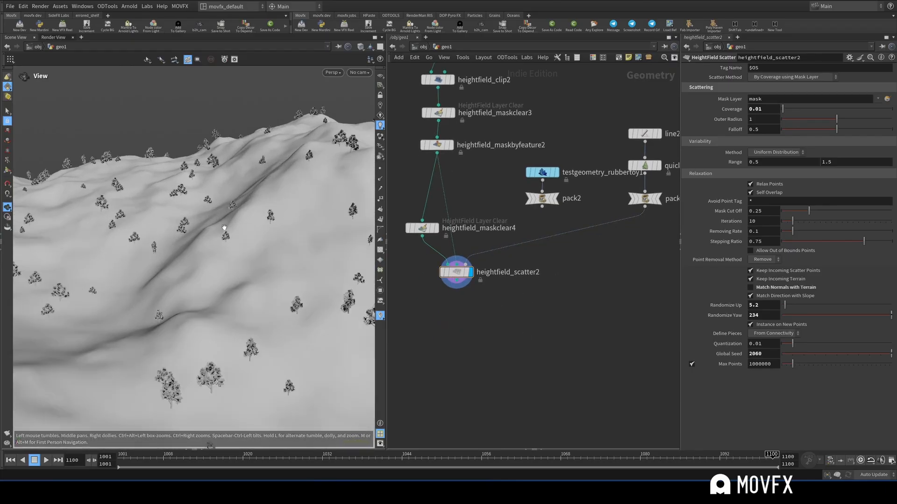
left_click_drag(456, 272, 468, 279)
middle_click_drag(495, 324, 512, 302)
left_click_drag(441, 204, 405, 196)
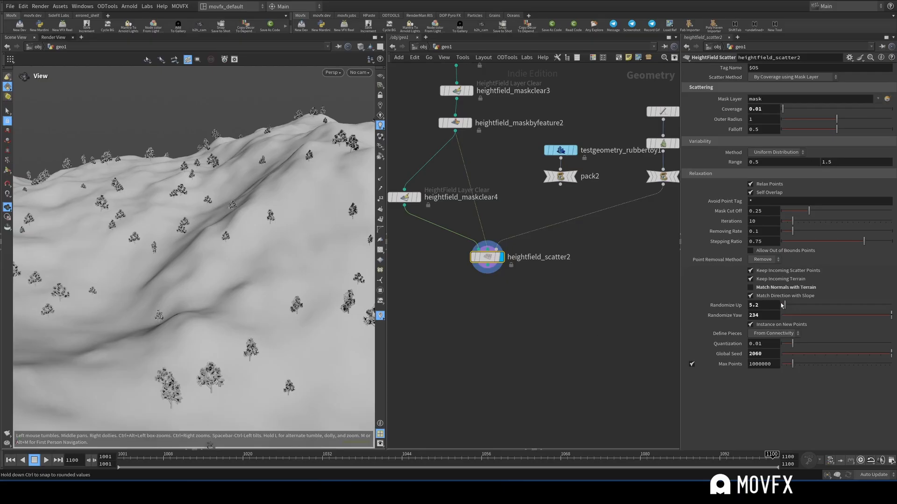
Step: Toggle Match Direction with Slope on heightfield_scatter2 and compare the trees' orientation up close
left_click(750, 296)
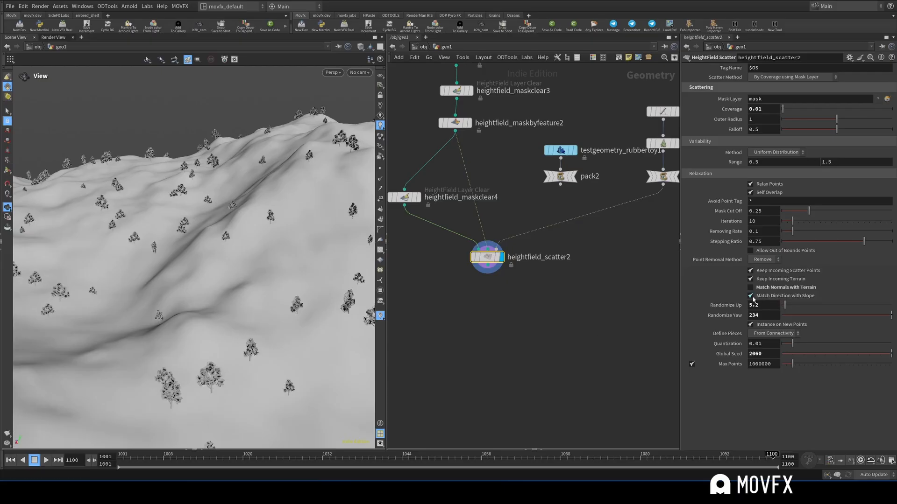
left_click(751, 296)
right_click_drag(288, 281, 328, 278)
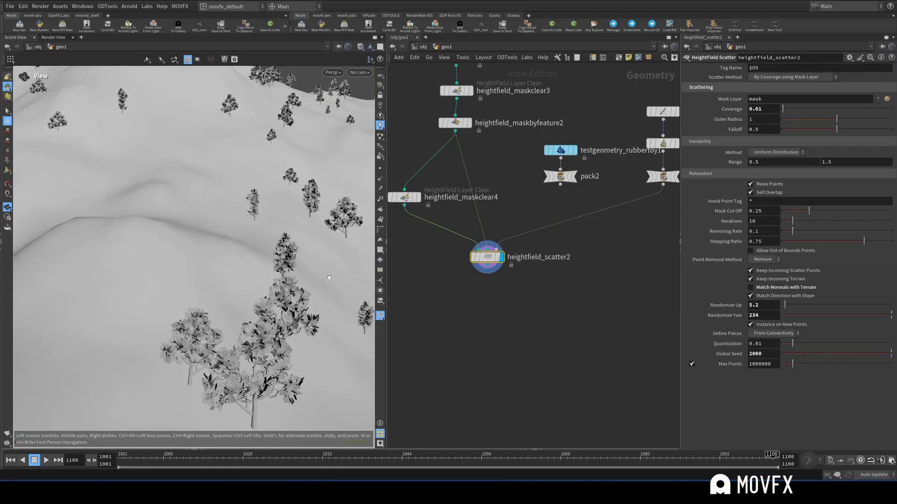
left_click(751, 296)
left_click(751, 296)
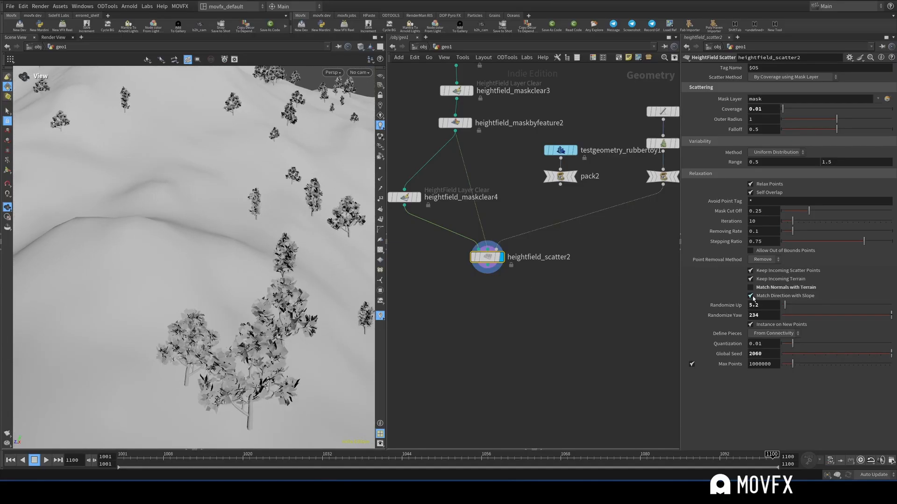
left_click(751, 297)
left_click_drag(287, 215, 298, 239)
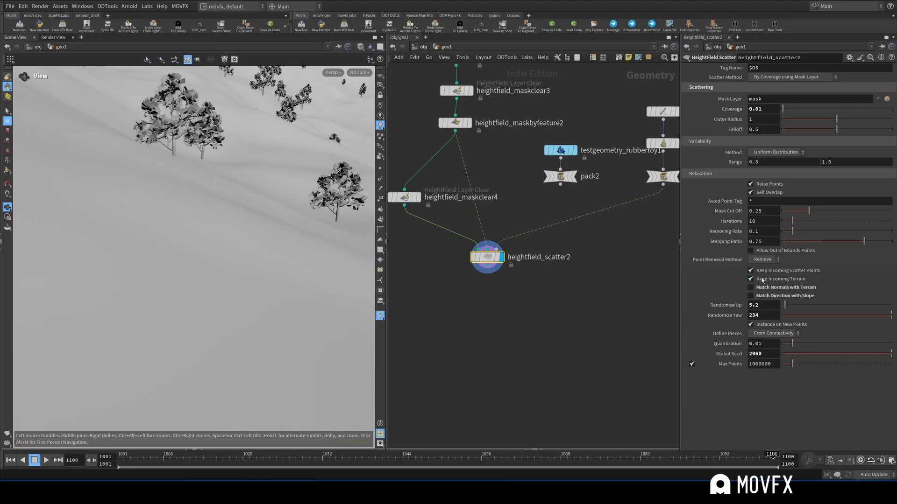
Step: Set Randomize Yaw to 0 on heightfield_scatter2 and check the trees' facing direction on the slope
left_click_drag(793, 316, 782, 316)
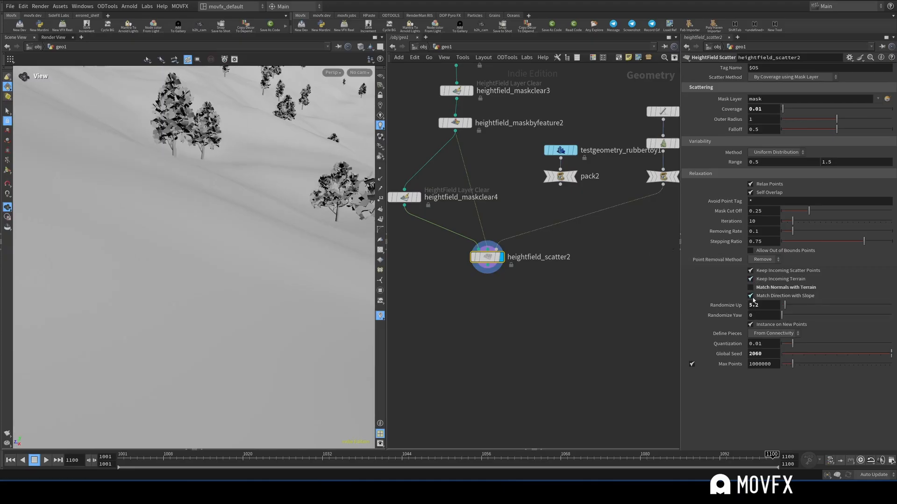
left_click_drag(224, 195, 257, 165)
right_click_drag(257, 165, 242, 178)
middle_click_drag(206, 178, 237, 224)
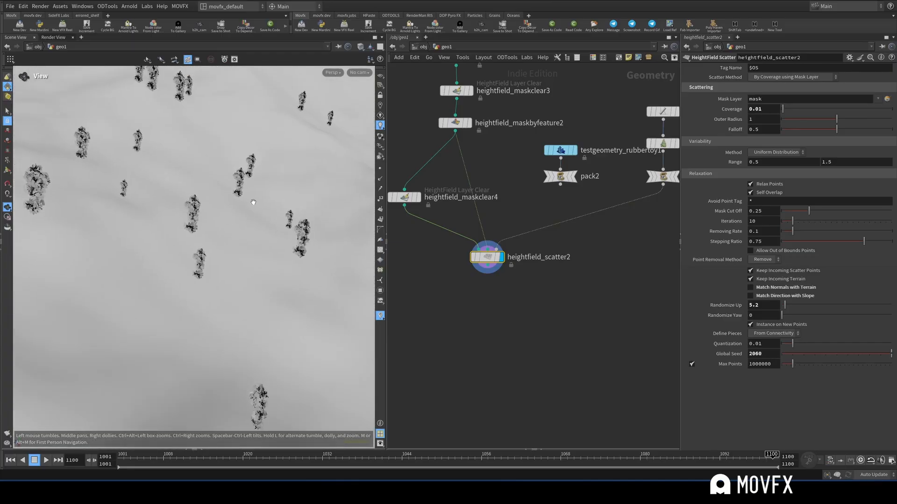
right_click_drag(253, 202, 224, 158)
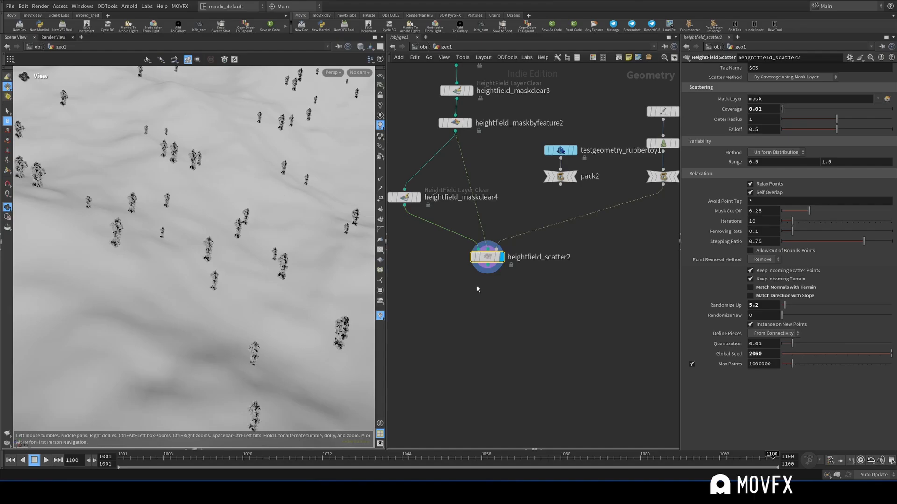
Step: Connect pack2 to heightfield_scatter2's instance input in place of the packed tree and display the scattered rubber toys
left_click(576, 178)
left_click(577, 180)
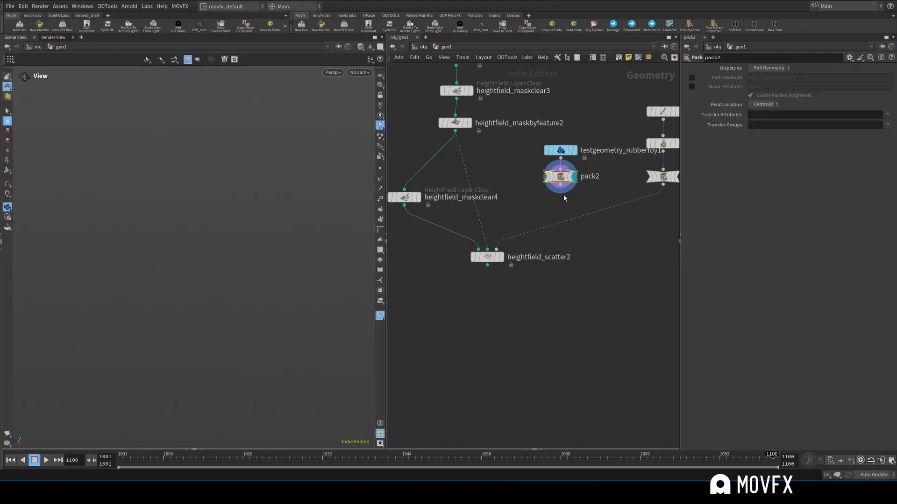
left_click_drag(560, 185, 496, 249)
left_click_drag(532, 285, 481, 257)
left_click(504, 258)
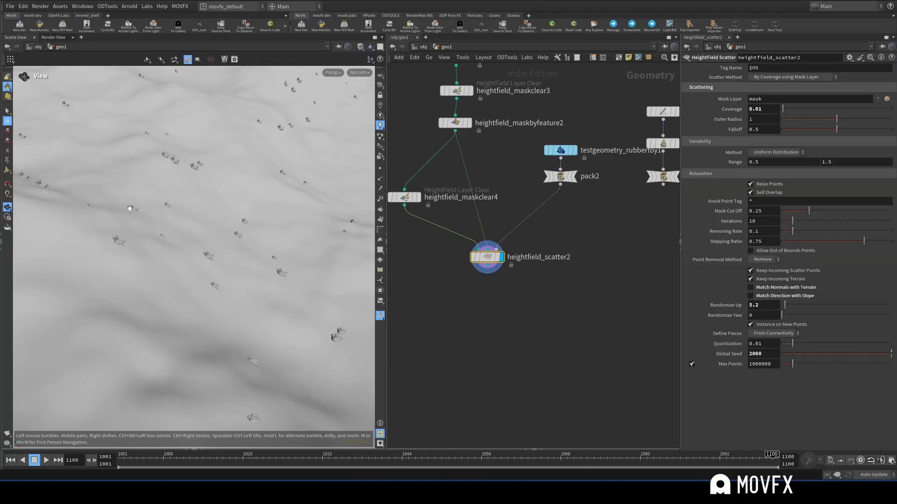
Step: Turn on Match Direction with Slope on heightfield_scatter2 and inspect which way the rubber toys face on the hillsides
left_click(770, 297)
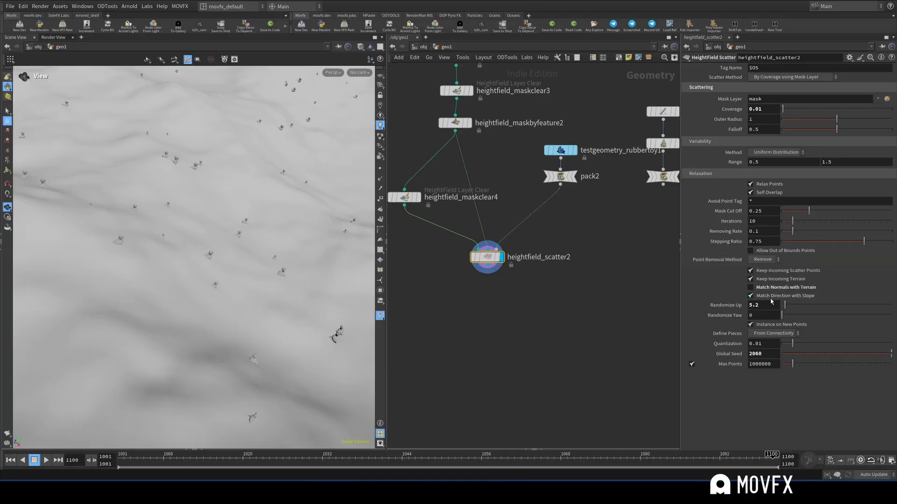
right_click_drag(182, 159, 220, 171)
left_click_drag(218, 172, 123, 142)
left_click_drag(215, 145, 122, 168)
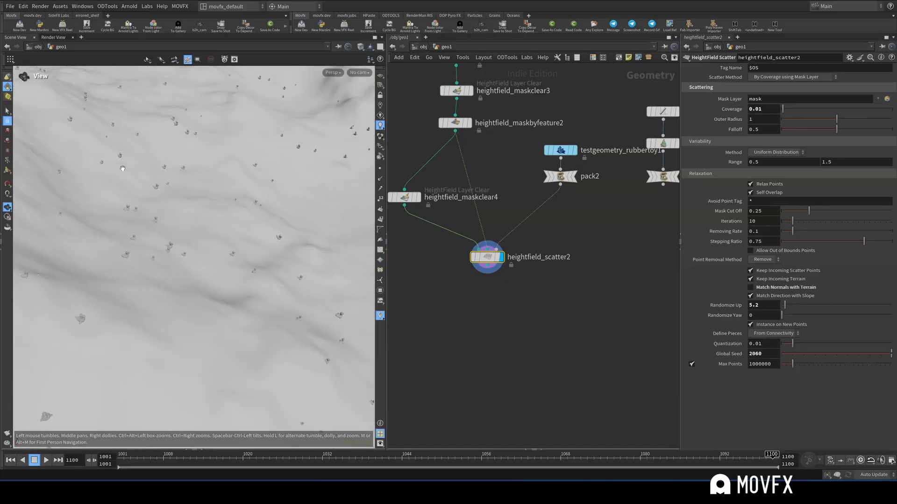
right_click_drag(208, 212, 155, 240)
left_click_drag(150, 270, 229, 197)
right_click_drag(147, 246, 157, 200)
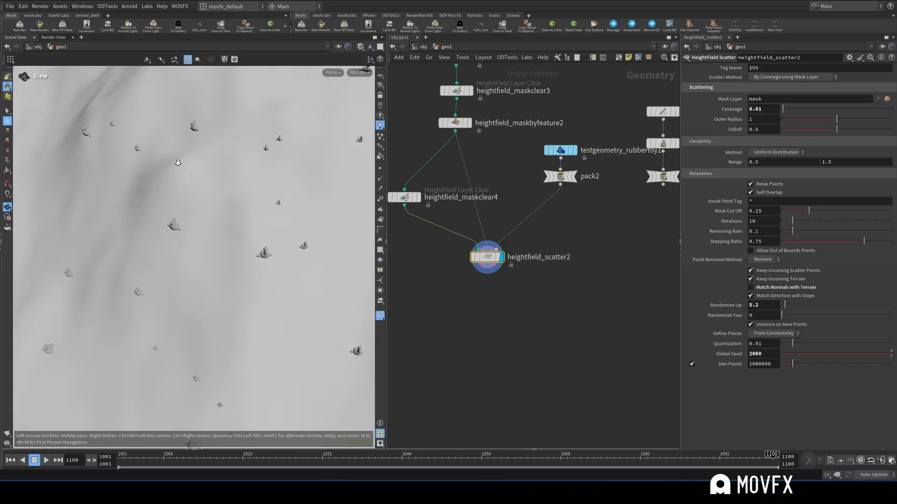
mouse_move(177, 225)
left_mouse_down()
mouse_move(181, 243)
mouse_move(179, 228)
left_mouse_up()
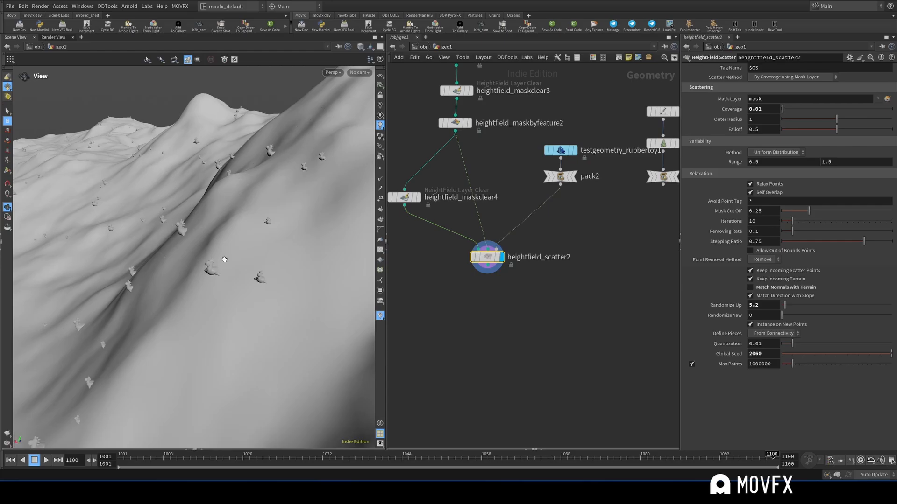
Step: Compare the rubber toys' facing with Match Direction with Slope, viewing one toy up close on the steep slope
left_click(768, 297)
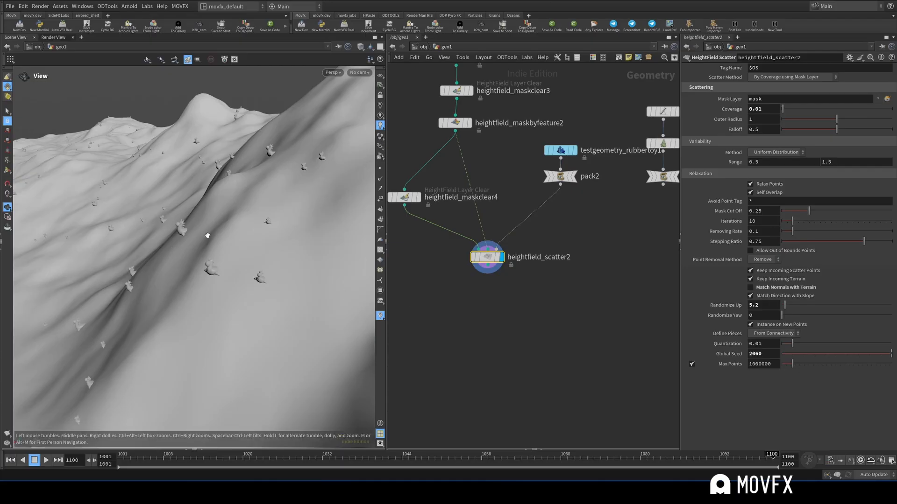
left_click_drag(234, 221, 216, 237)
right_click_drag(215, 238, 238, 210)
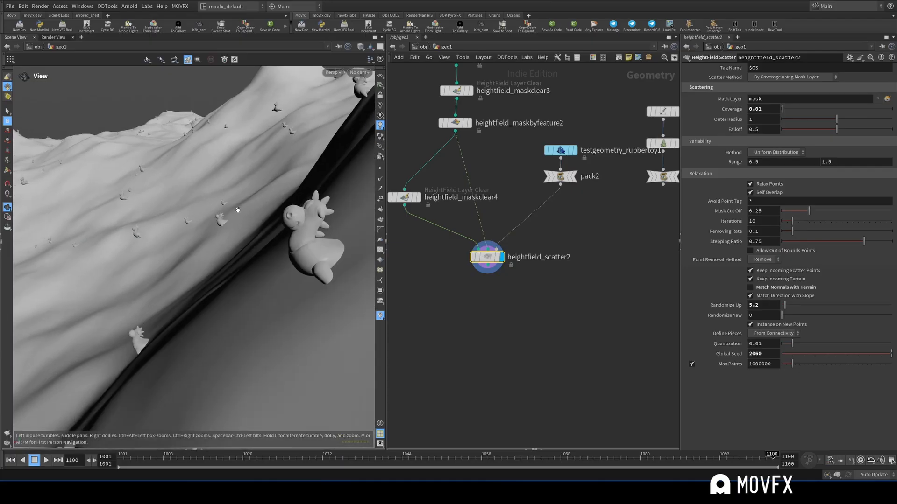
right_click_drag(310, 205, 275, 234)
left_click_drag(276, 233, 221, 224)
Step: Reconnect the packed tree from pack3 to heightfield_scatter2's instance input in place of the rubber toy
left_click(496, 249)
middle_click_drag(640, 238, 547, 237)
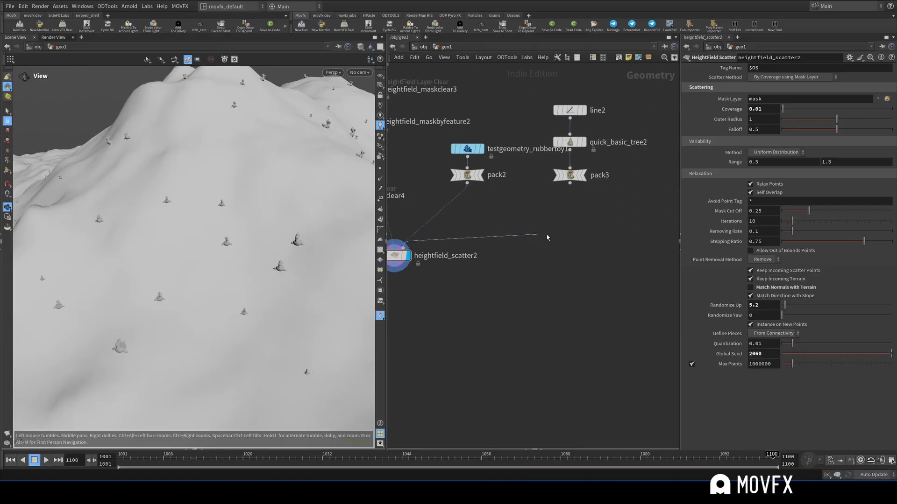
left_click(570, 184)
middle_click_drag(450, 285, 517, 276)
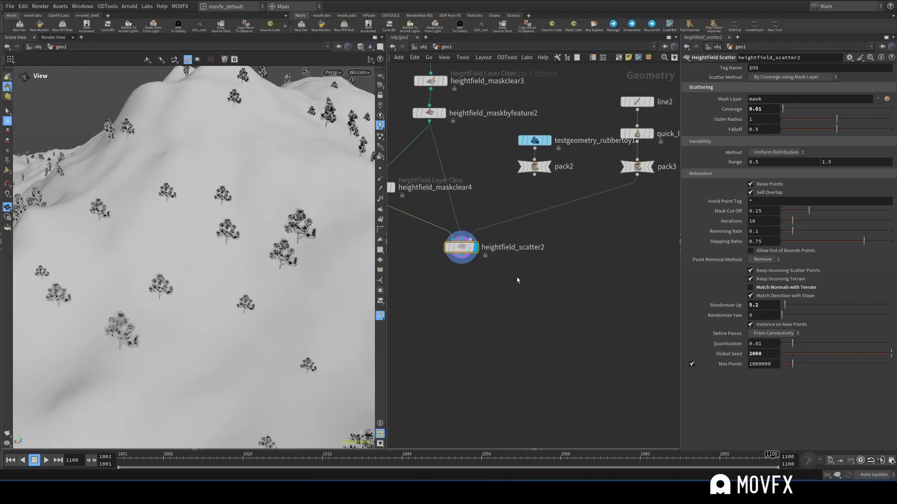
Step: View the tree-covered terrain through cam1 and go to frame 1001
right_click_drag(295, 234, 255, 254)
left_click_drag(255, 254, 287, 235)
left_click(360, 72)
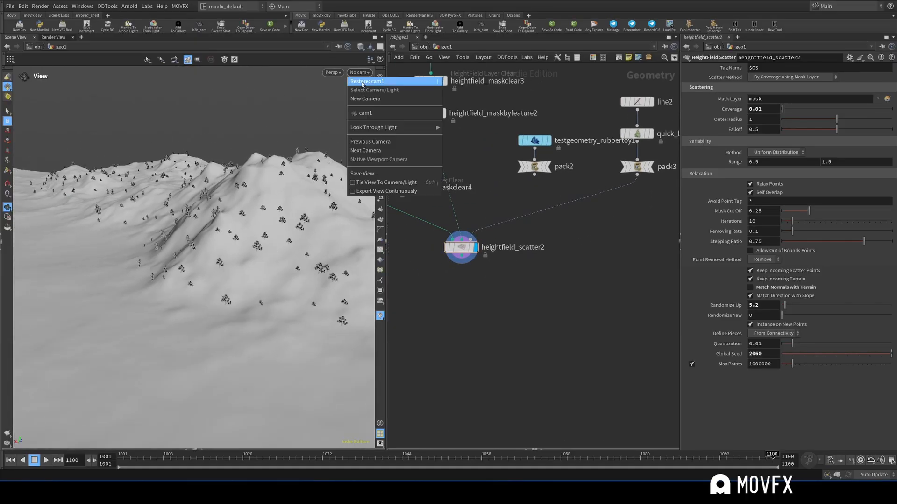
left_click(379, 114)
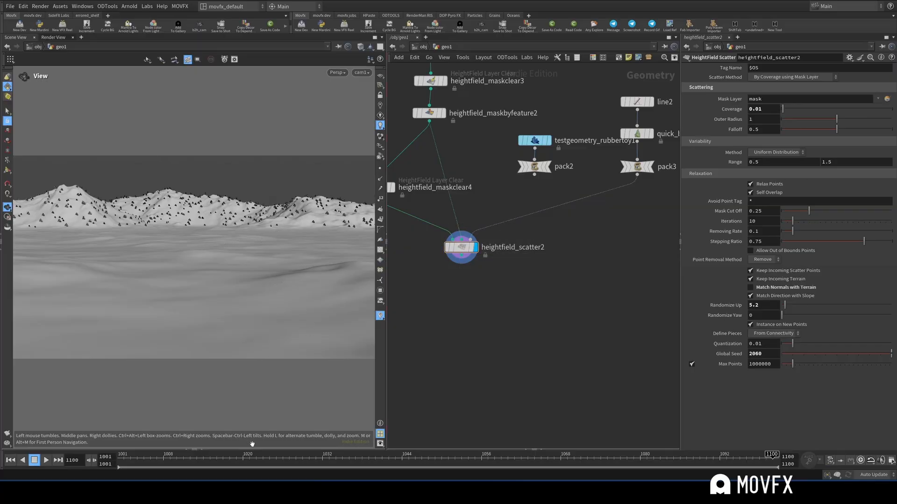
left_click_drag(205, 460, 64, 463)
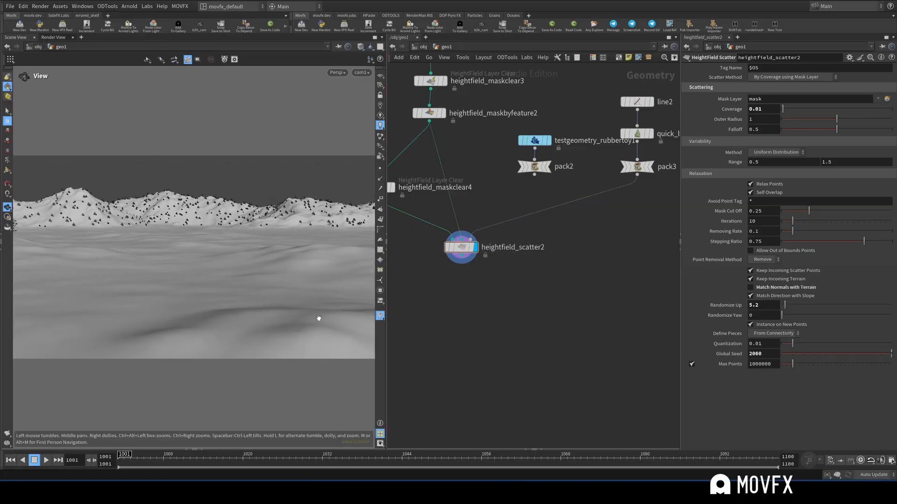
Step: Set Min Slope Angle to 0 on heightfield_maskbyfeature2 and display the resulting scatter from heightfield_scatter2
middle_click_drag(458, 141, 500, 193)
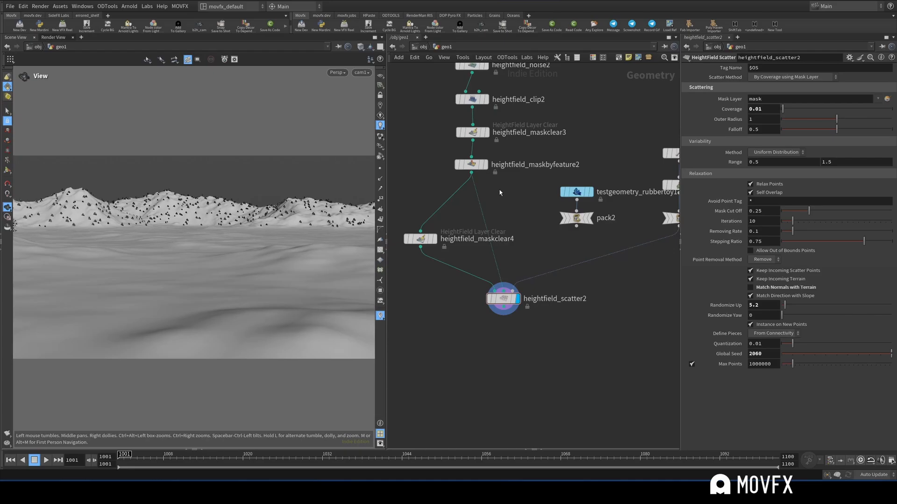
left_click(487, 166)
left_click(464, 170)
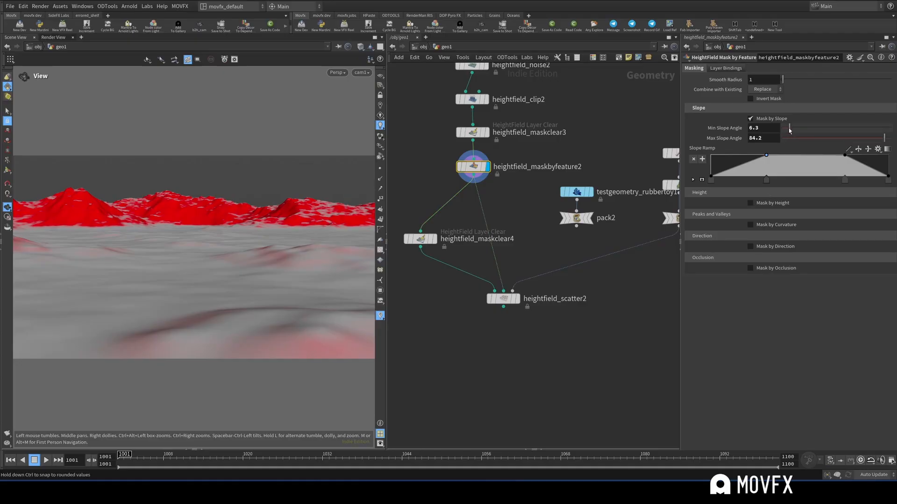
left_click_drag(790, 130, 779, 131)
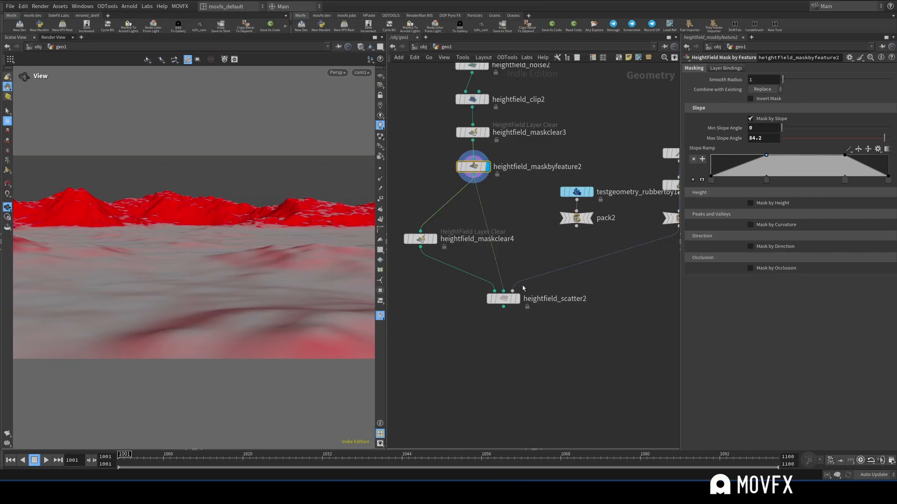
left_click(517, 298)
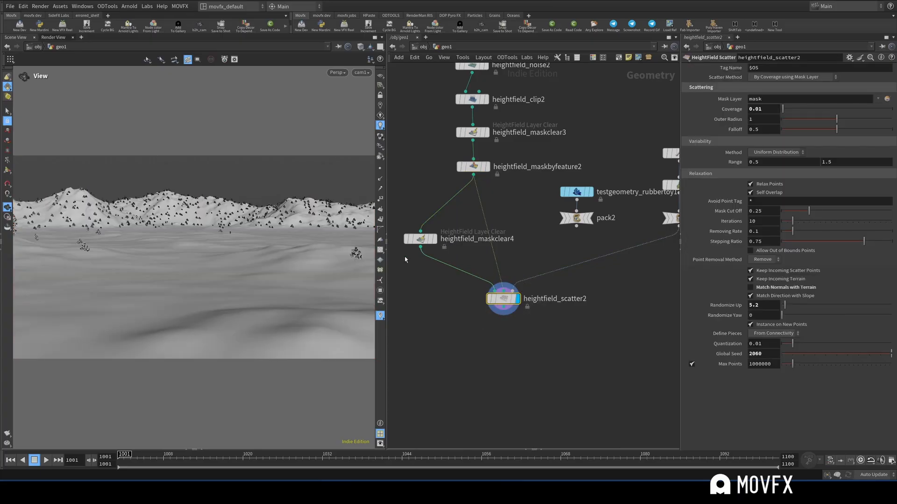
Step: Shift the slope ramp's second point toward lower angles on heightfield_maskbyfeature2, with Min Slope Angle set to 0
left_click(474, 166)
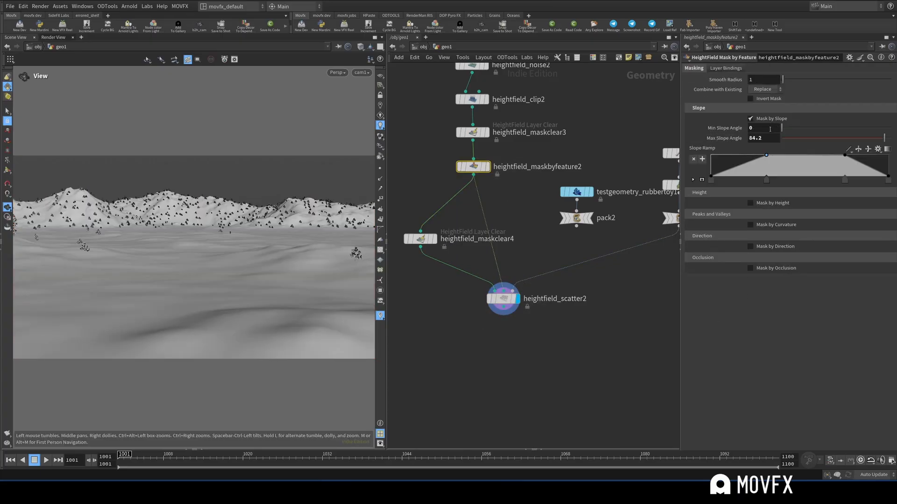
middle_click_drag(770, 128, 769, 132)
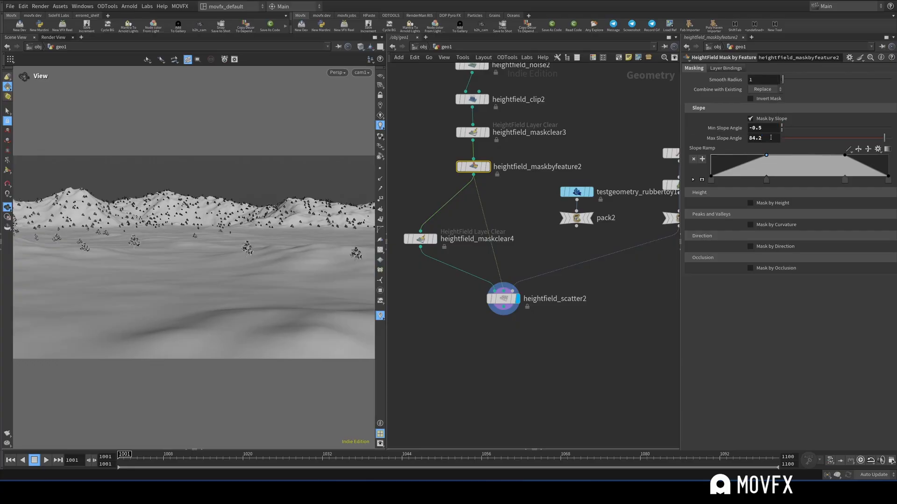
left_click_drag(766, 180, 738, 185)
left_click(783, 129)
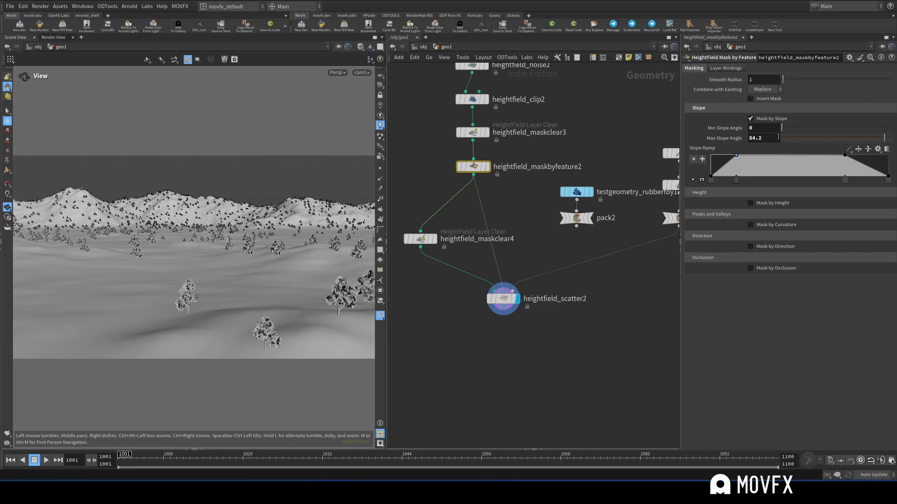
Step: Try Coverage values of 0.02 and 0.04 on heightfield_scatter2
middle_click_drag(665, 250, 584, 249)
left_click(487, 263)
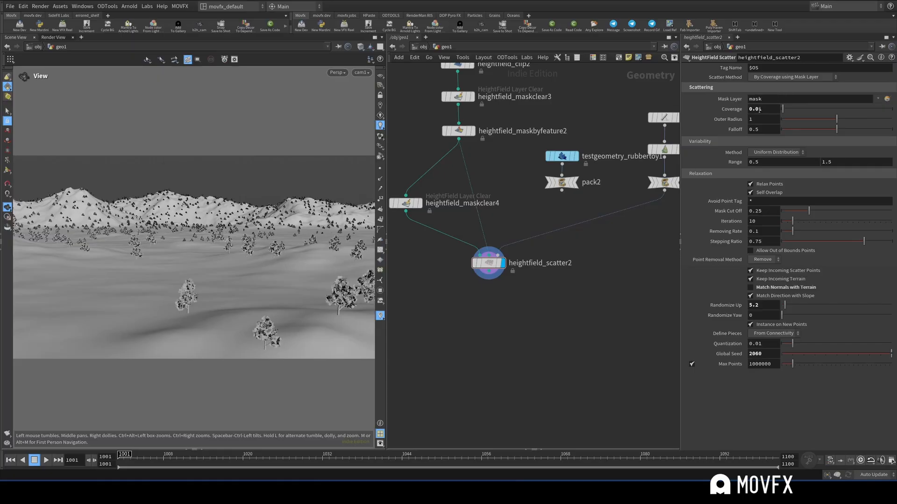
left_click_drag(759, 110, 765, 128)
type("2")
key("Return")
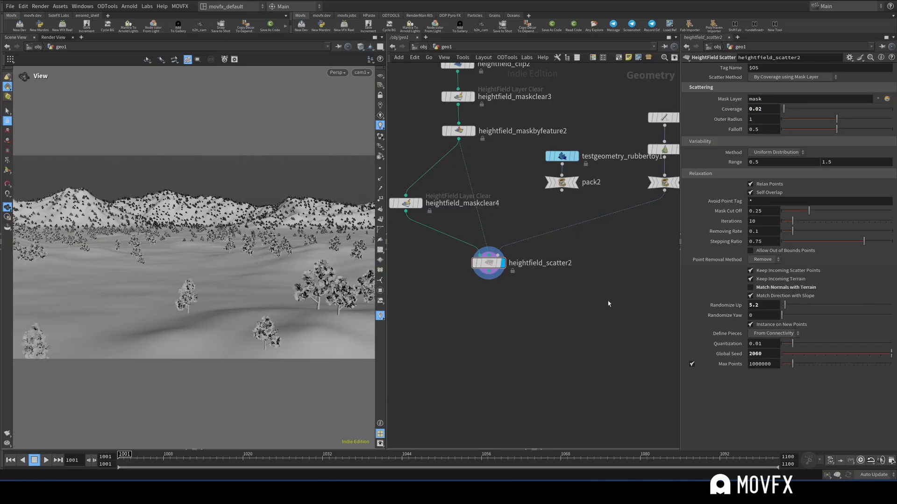
left_click_drag(758, 108, 765, 109)
key("Return")
type("4")
key("Return")
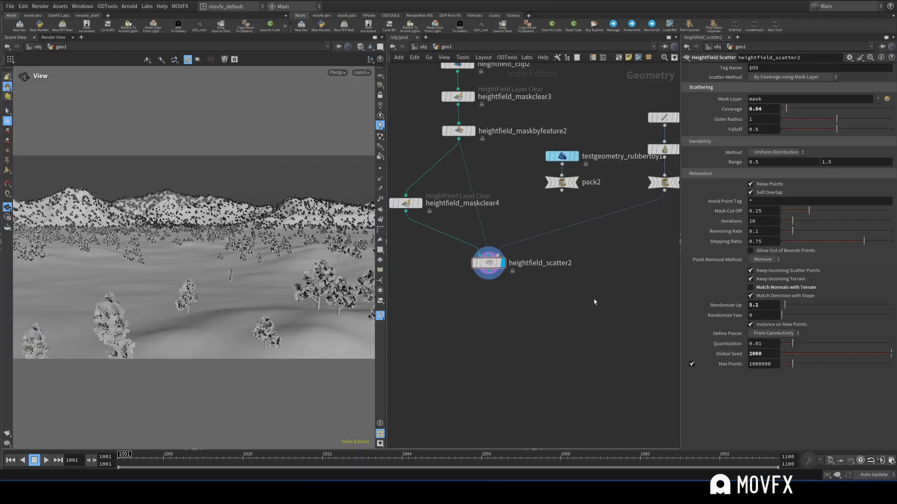
Step: Check the scatter at frame 1001 and set heightfield_scatter2's Coverage to 0.05
mouse_move(123, 455)
left_mouse_down()
mouse_move(566, 456)
mouse_move(766, 428)
mouse_move(118, 456)
left_mouse_up()
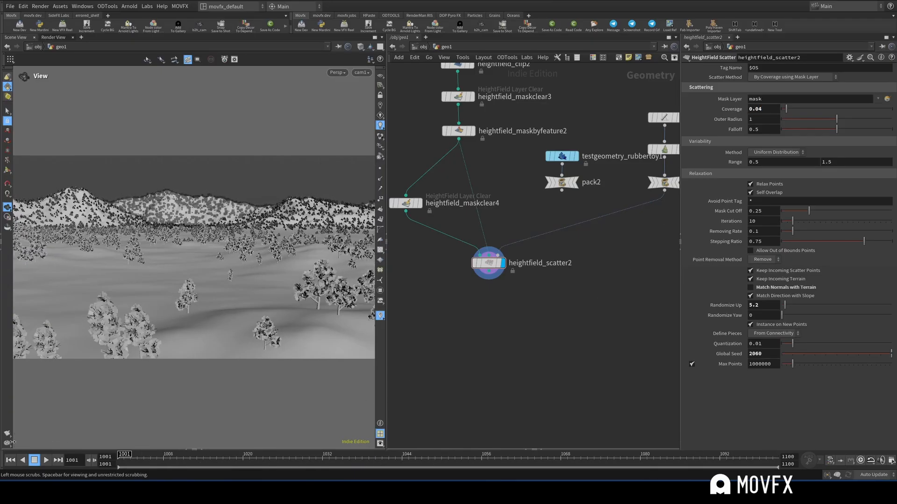
left_click(766, 109)
key("BackSpace")
type("5")
key("Return")
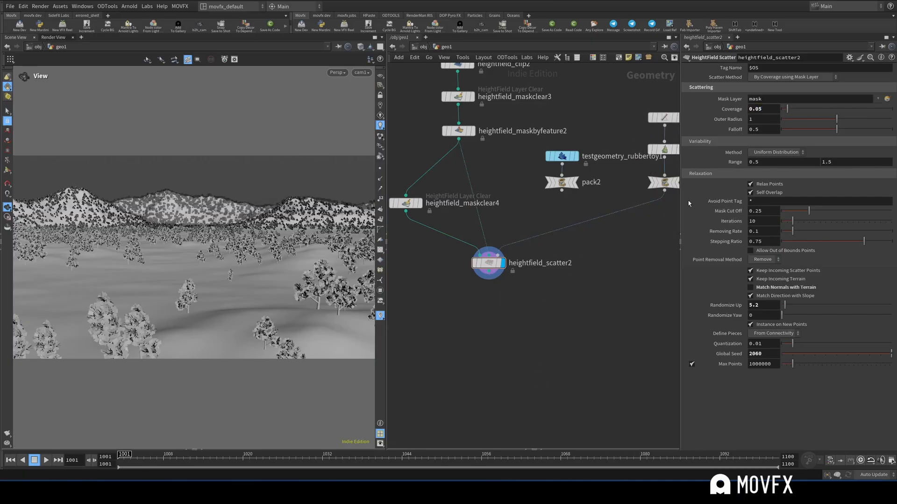
Step: Shift the slope ramp's first point slightly toward higher angles on heightfield_maskbyfeature2 and check heightfield_scatter2's result at frame 1053
left_click(458, 130)
left_click(472, 131)
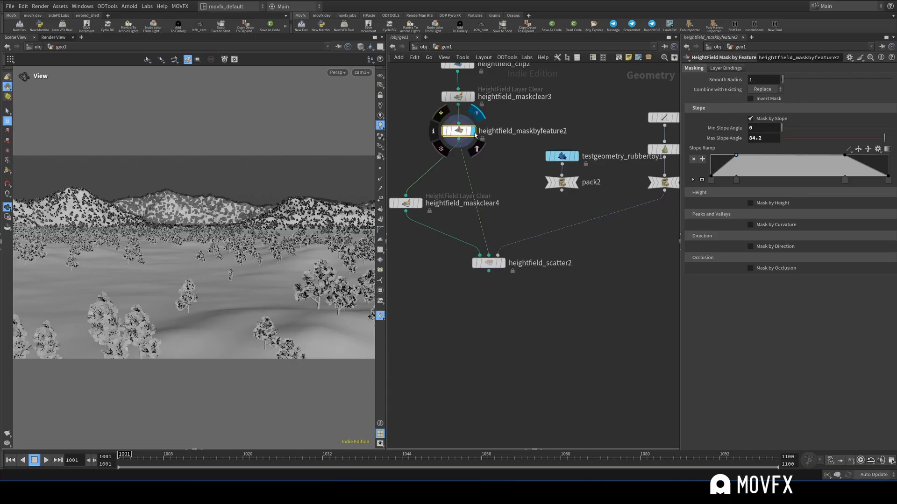
left_click_drag(711, 179, 719, 180)
left_click(503, 264)
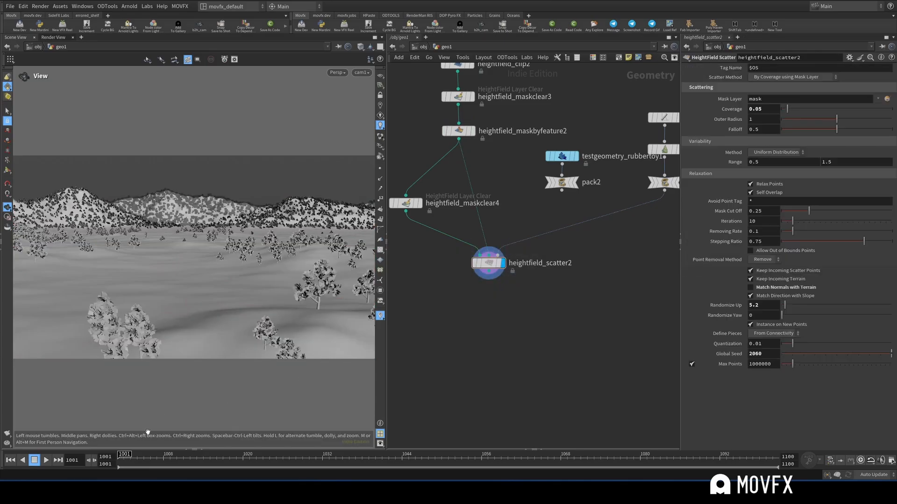
left_click(545, 462)
left_click_drag(564, 462, 461, 463)
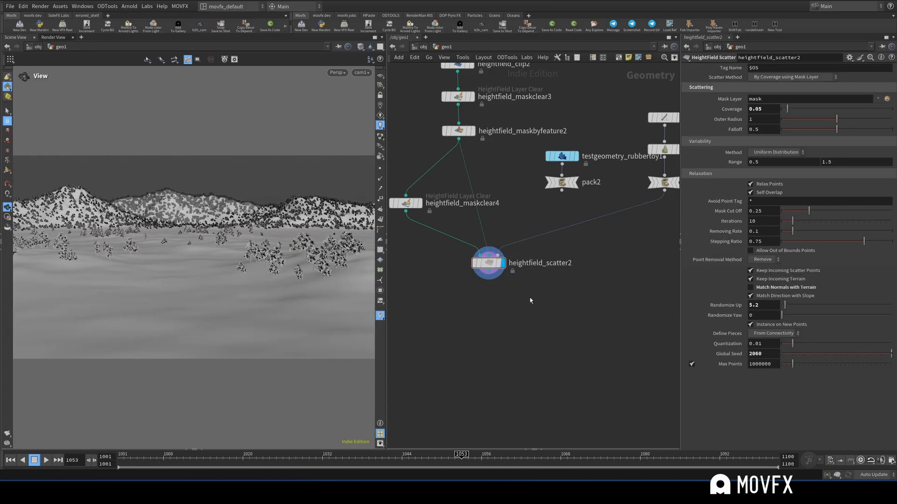
Step: Set heightfield_scatter2's Coverage to 0.1 and return to frame 1001
double_click(768, 109)
type("1")
key("Return")
left_click_drag(155, 462, 119, 465)
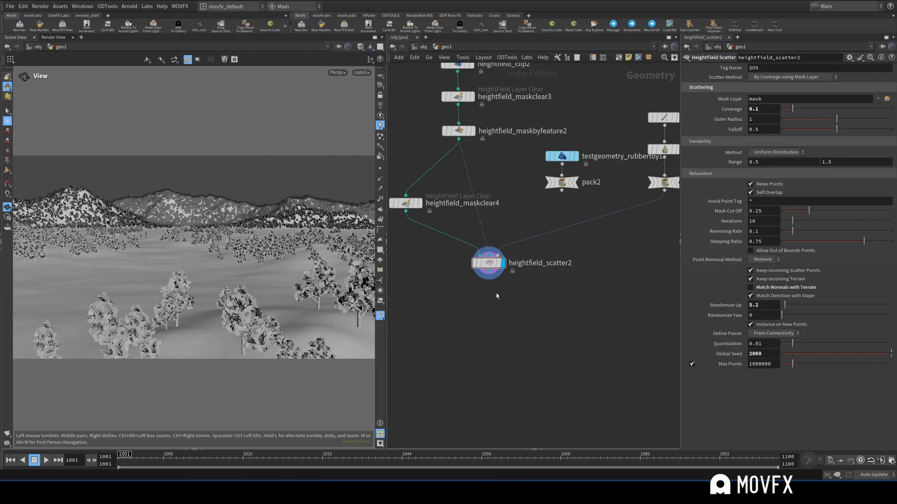
Step: Disconnect pack3 from heightfield_scatter2's instance input and wire it back to compare bare points with instanced trees
scroll(492, 288, "up", 3)
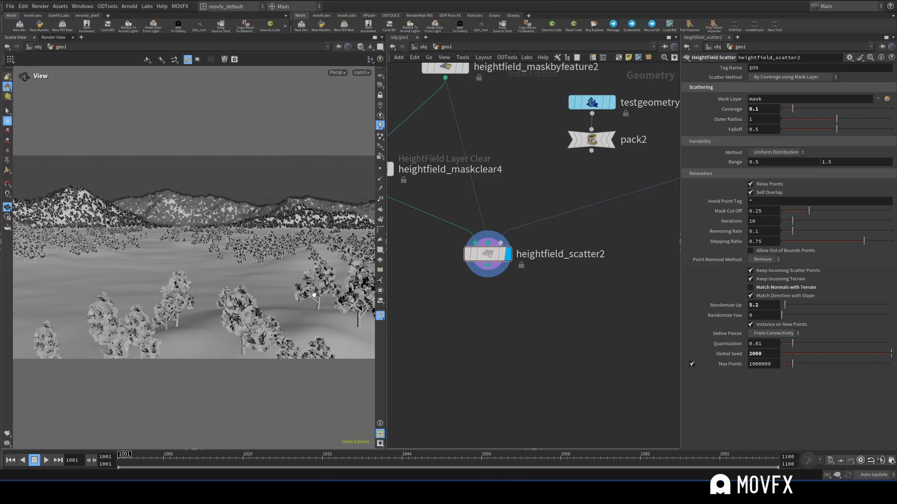
middle_click_drag(601, 270, 478, 281)
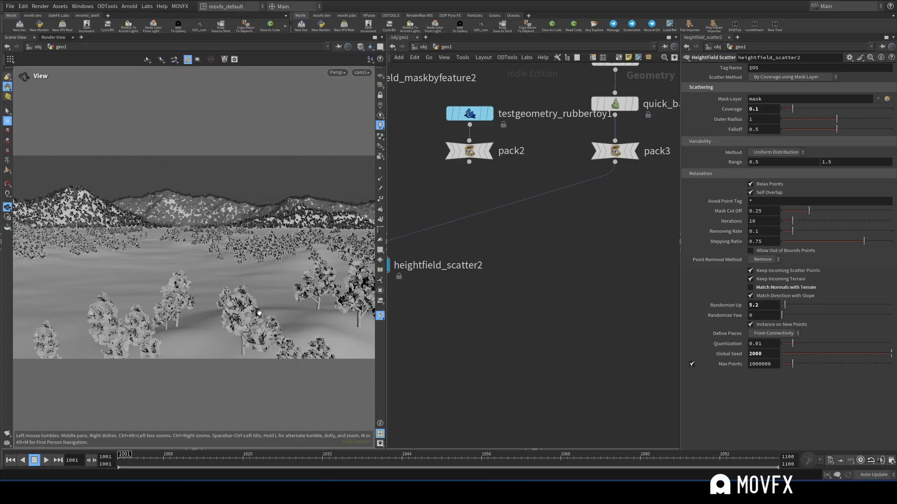
scroll(559, 295, "down", 3)
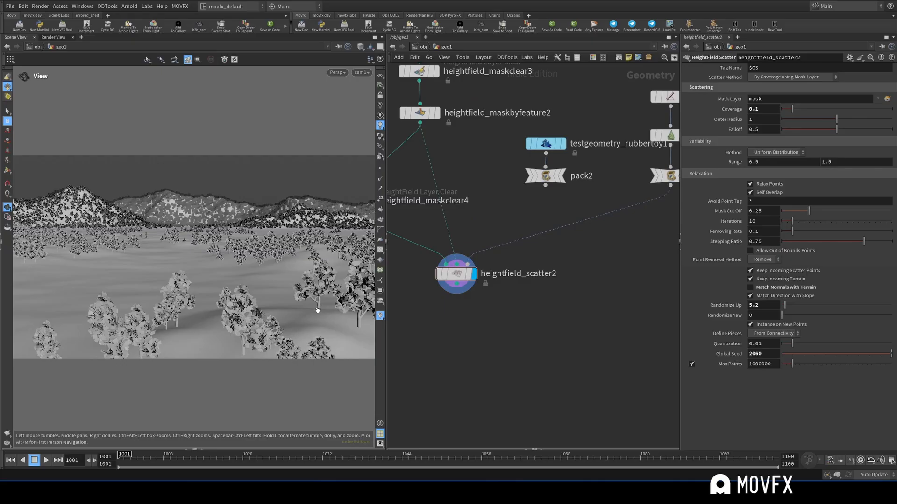
middle_click_drag(491, 308, 514, 287)
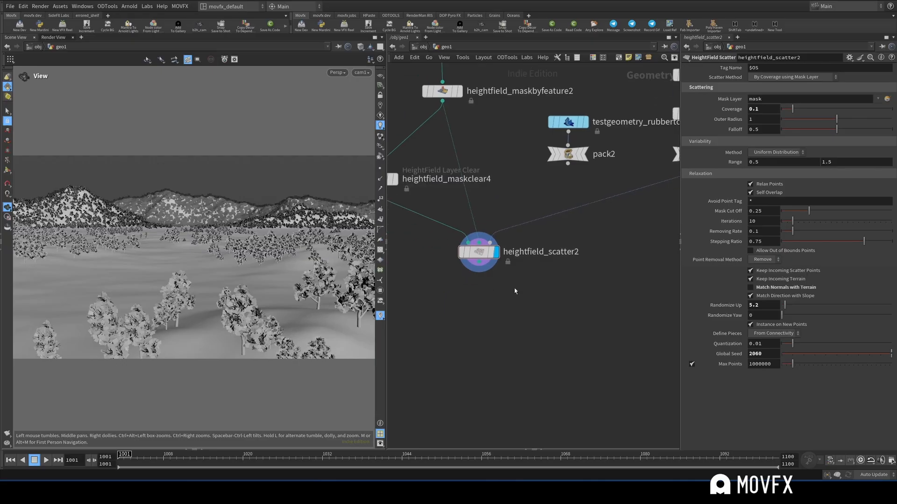
left_click(479, 252)
left_click(485, 247)
left_click(507, 213)
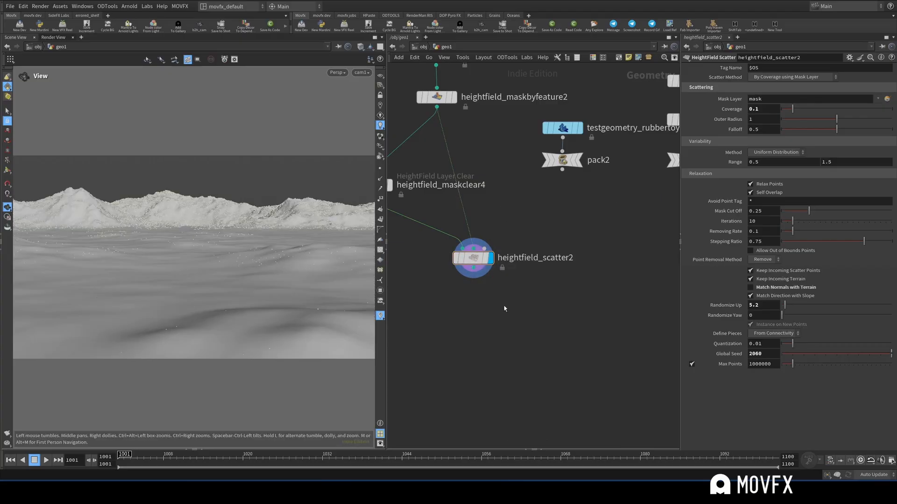
left_click(485, 248)
left_click(637, 171)
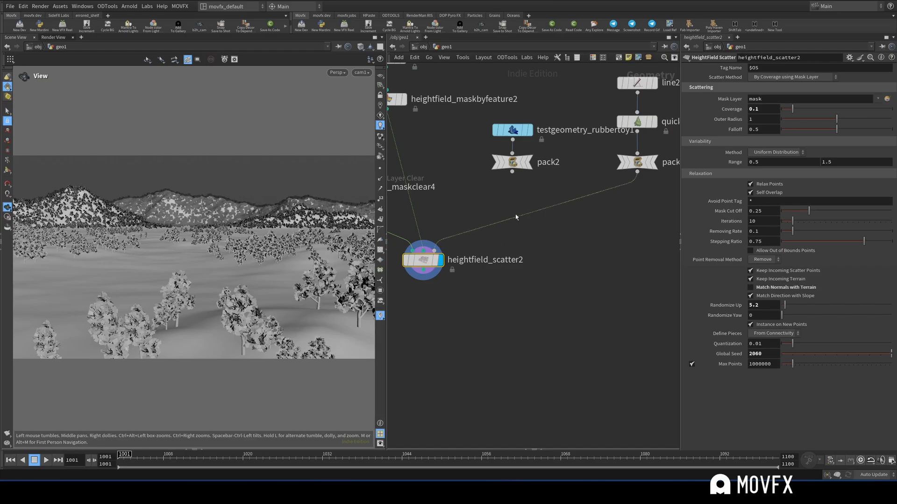
Step: Disconnect pack3 from heightfield_scatter2's instance input so it outputs only terrain and scatter points
left_click(440, 247)
key("Delete")
left_click(502, 261)
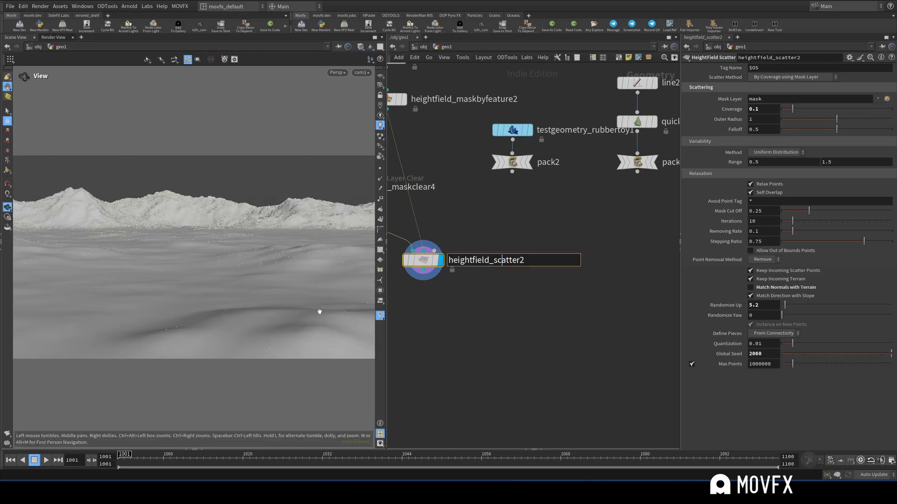
left_click(478, 307)
middle_click_drag(474, 319, 505, 301)
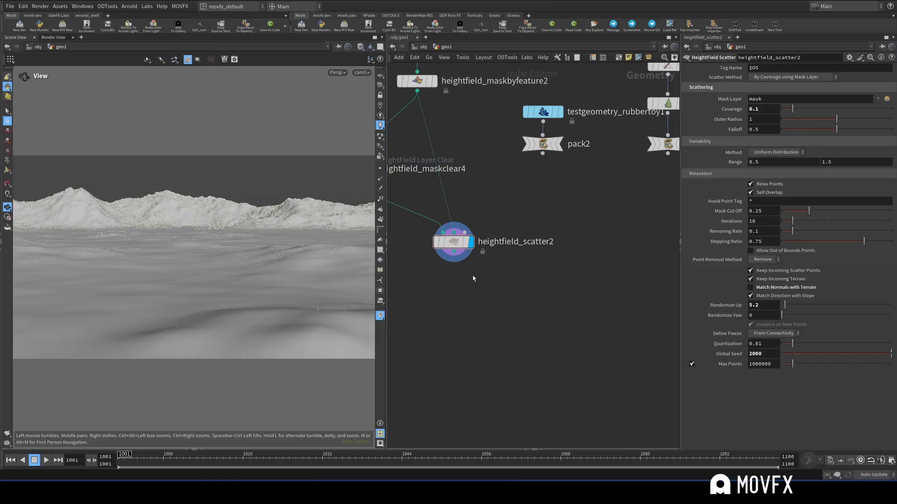
left_click_drag(464, 233, 667, 173)
left_click(464, 233)
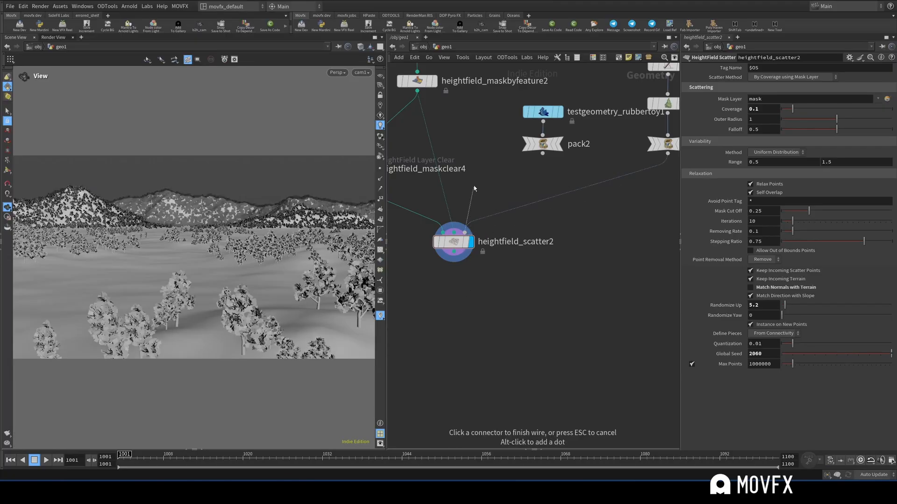
left_click(474, 186)
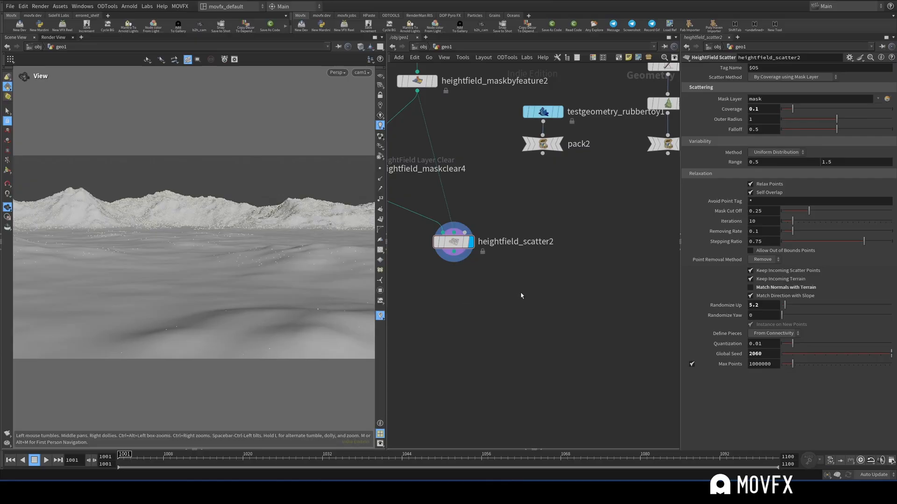
Step: Add a Copy to Points node below heightfield_scatter2
type("ctp")
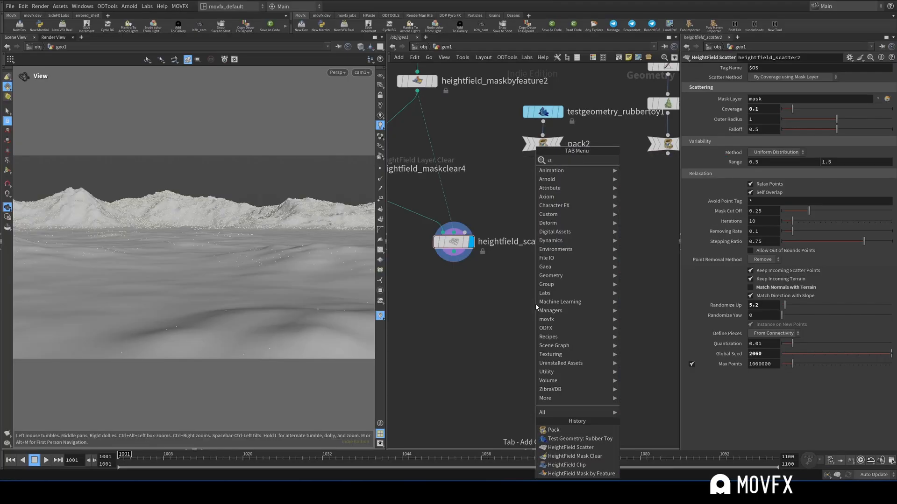
key("Down")
key("Return")
left_click(536, 304)
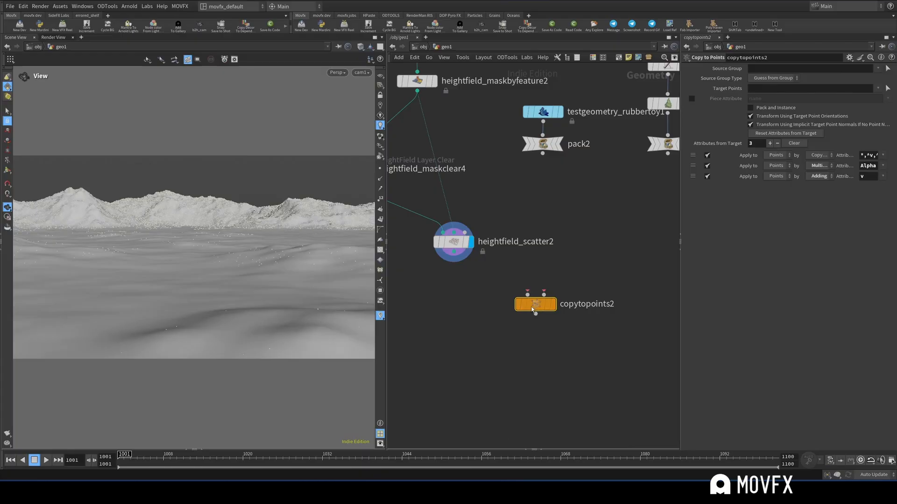
Step: Wire pack3 as the geometry and heightfield_scatter2 as the target points of copytopoints2, and display it
left_click_drag(527, 294, 668, 154)
left_click(454, 252)
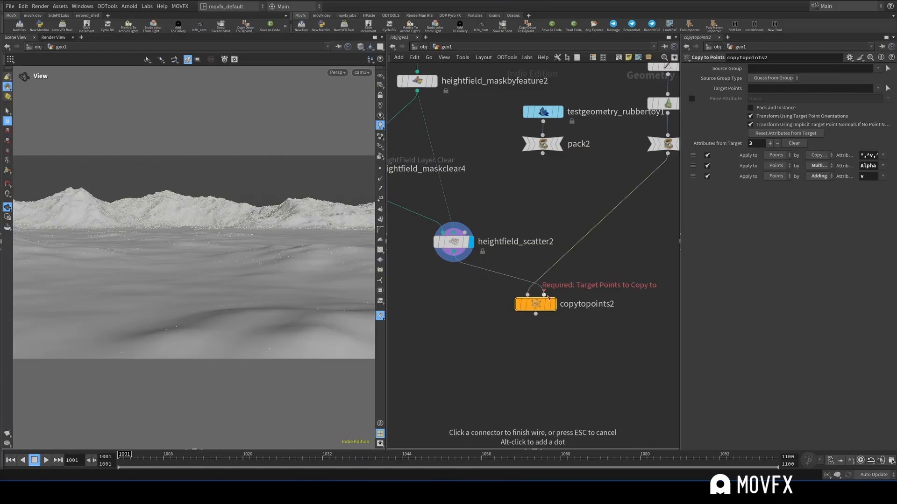
left_click(543, 294)
left_click(556, 283)
left_click_drag(536, 304, 552, 305)
left_click_drag(604, 344, 528, 295)
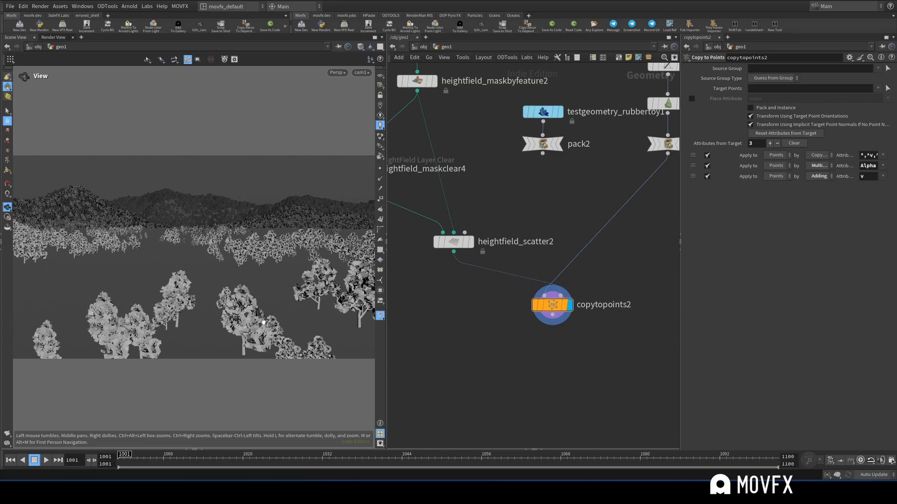
Step: Move copytopoints2 farther from heightfield_scatter2 and compare the displayed results of the two nodes
left_click_drag(552, 307, 604, 310)
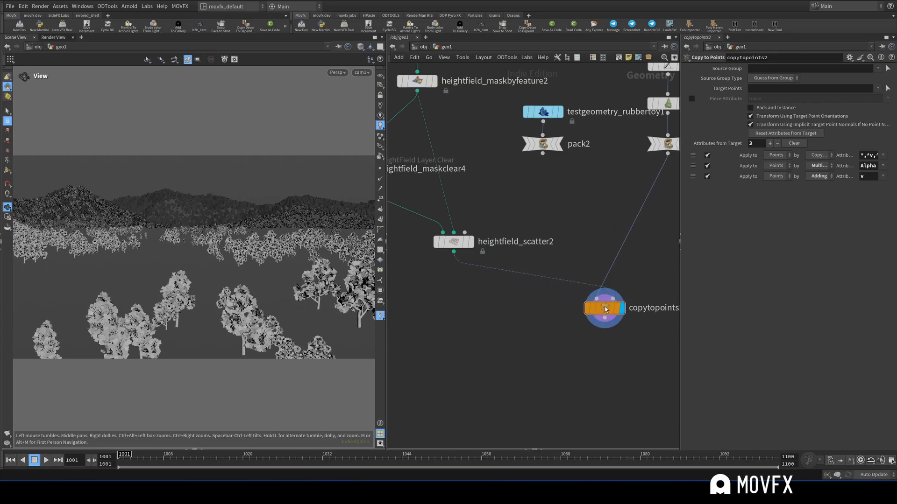
middle_click_drag(552, 330, 474, 306)
left_click_drag(527, 288, 576, 296)
middle_click_drag(456, 298, 524, 295)
scroll(524, 294, "down", 3)
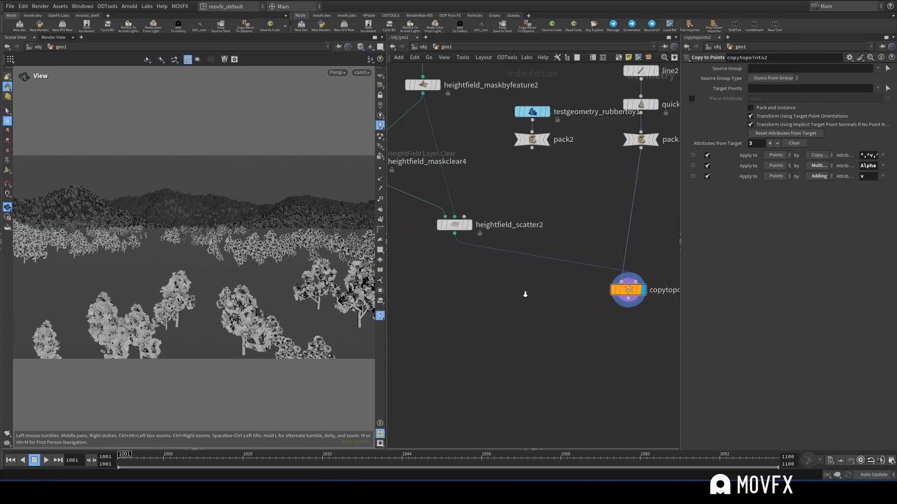
left_click(473, 230)
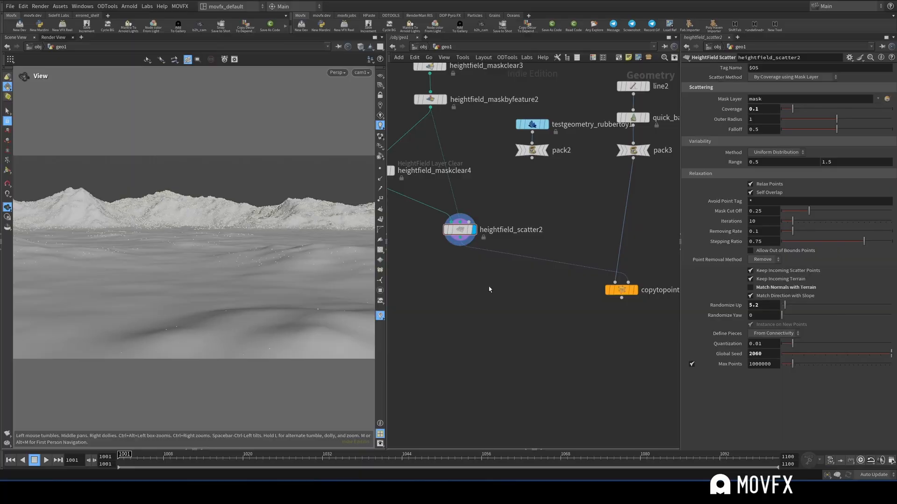
left_click(634, 290)
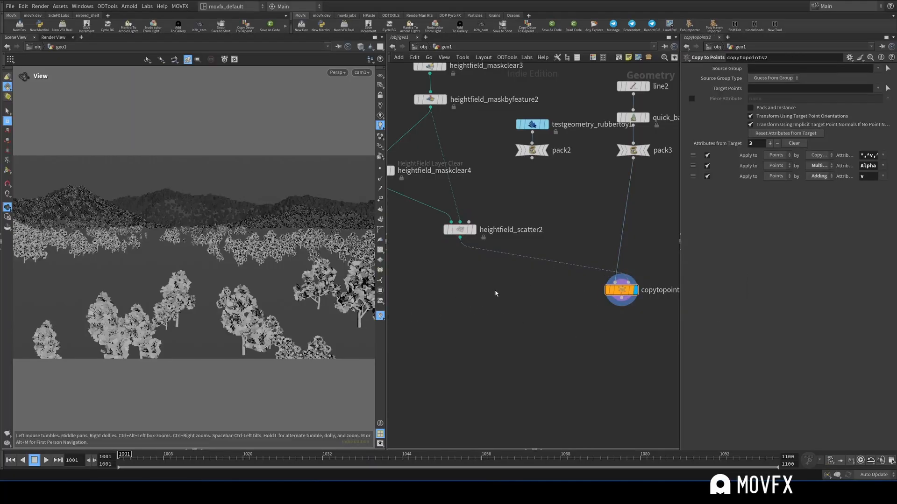
Step: Place copytopoints2 beneath pack3 and cut both of its input wires
middle_click_drag(629, 201, 581, 216)
middle_click_drag(624, 161, 553, 167)
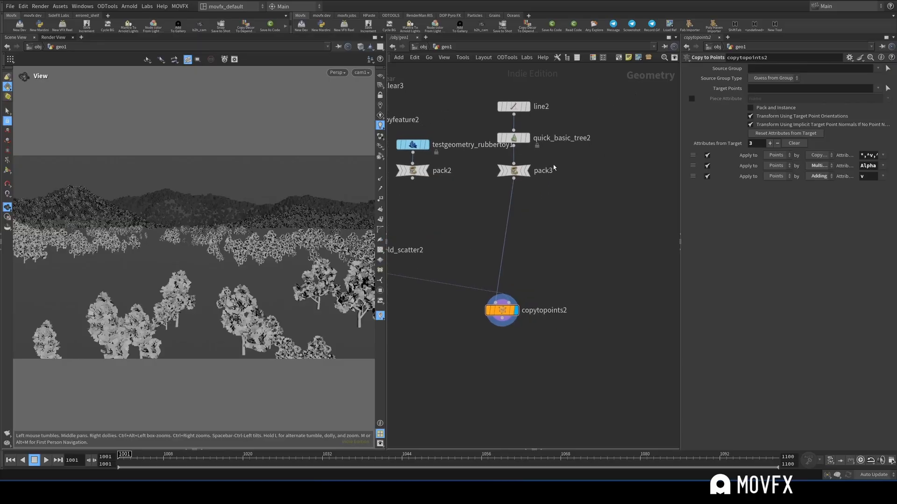
middle_click_drag(452, 286, 528, 265)
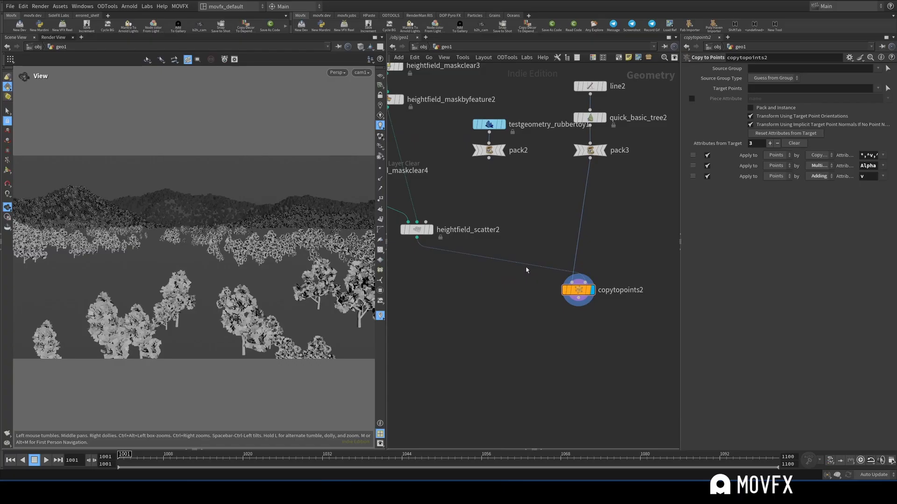
left_click_drag(584, 292, 607, 289)
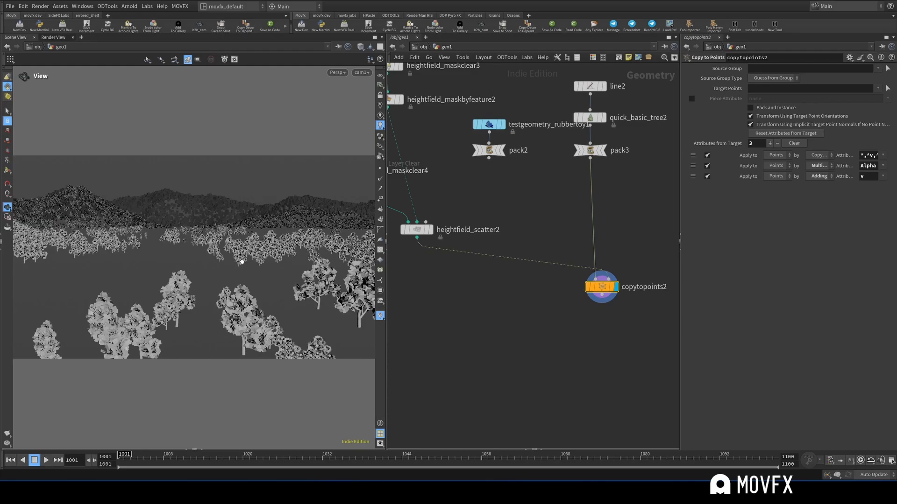
left_click(574, 302)
key("y")
left_click_drag(567, 294, 606, 252)
Step: Display heightfield_scatter2 again and select the disconnected copytopoints2 node
left_click(430, 229)
left_click(416, 230)
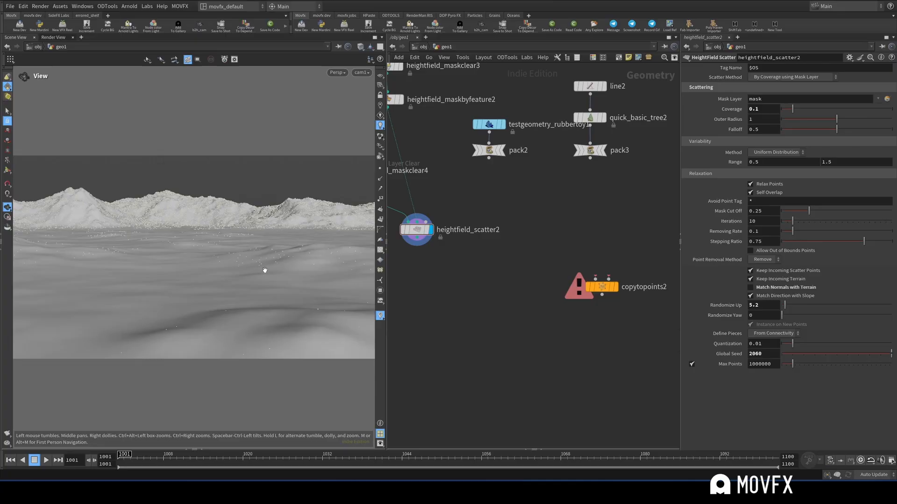
left_click(602, 287)
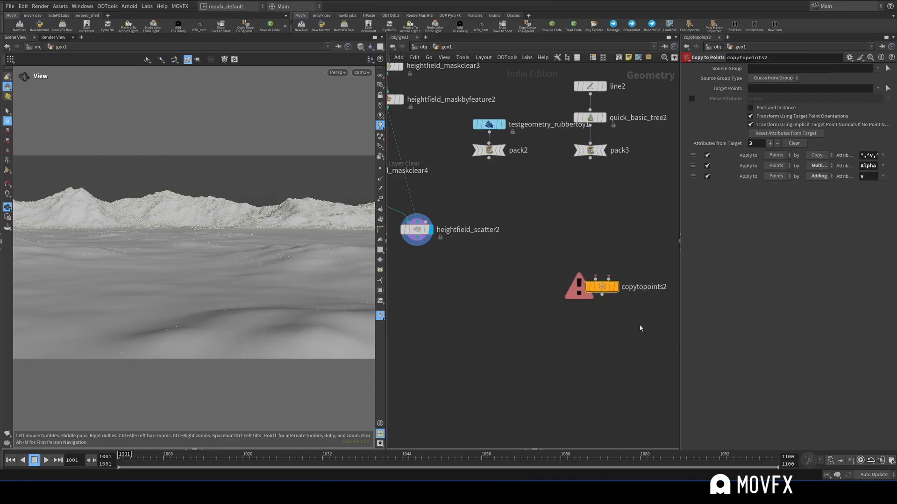
Step: Delete the disconnected copytopoints2 node from the network
key("Delete")
middle_click_drag(529, 197, 567, 214)
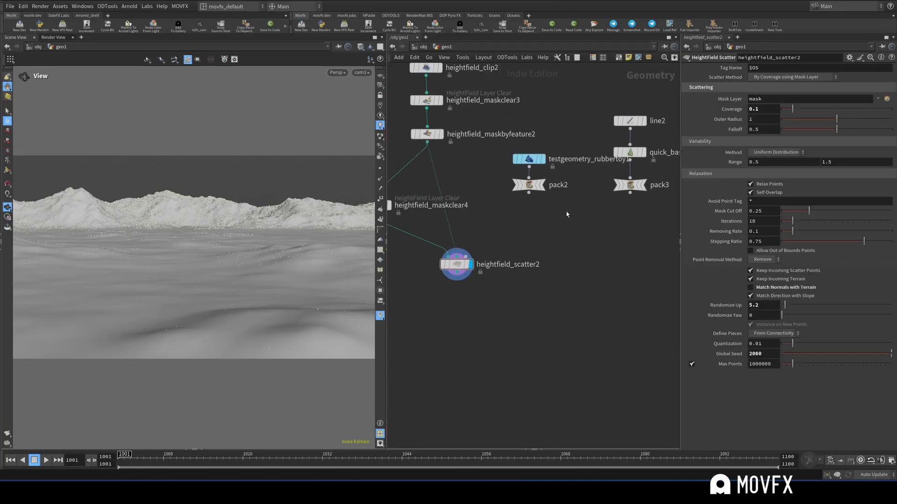
middle_click_drag(621, 239, 617, 157)
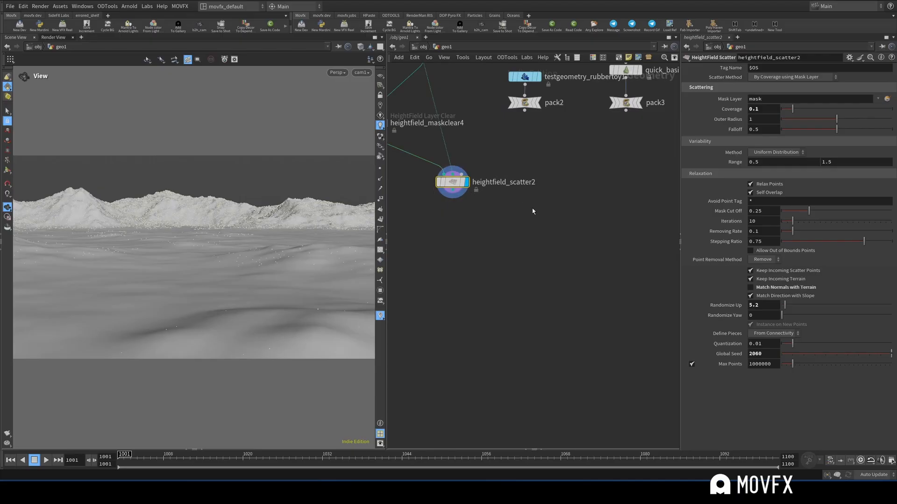
Step: Add a new Copy to Points node with pack3 as its geometry and heightfield_scatter2 as its target points
key("Tab")
type("copytop")
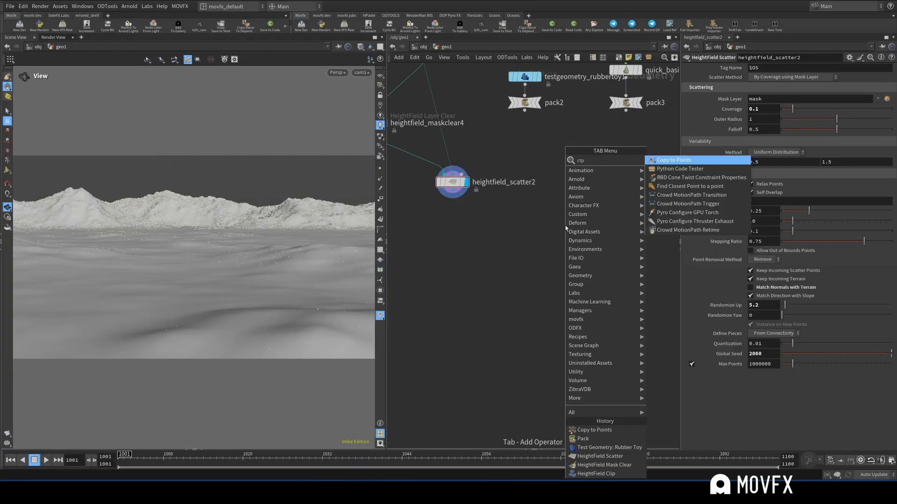
key("Return")
left_click(565, 226)
left_click_drag(572, 226, 626, 111)
left_click_drag(603, 265, 453, 191)
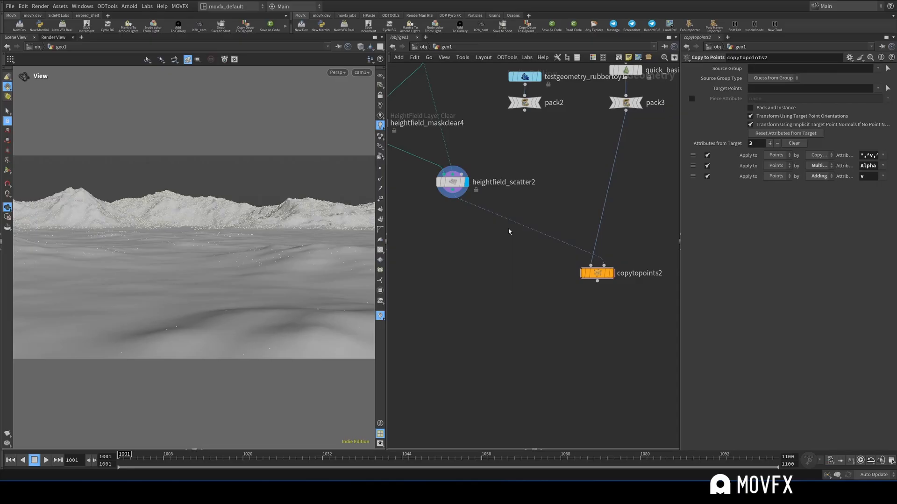
Step: Display the new copytopoints2 node and move the timeline to frame 1029
left_click(611, 273)
left_click_drag(235, 458, 303, 459)
middle_click_drag(488, 290, 582, 309)
scroll(582, 309, "down", 2)
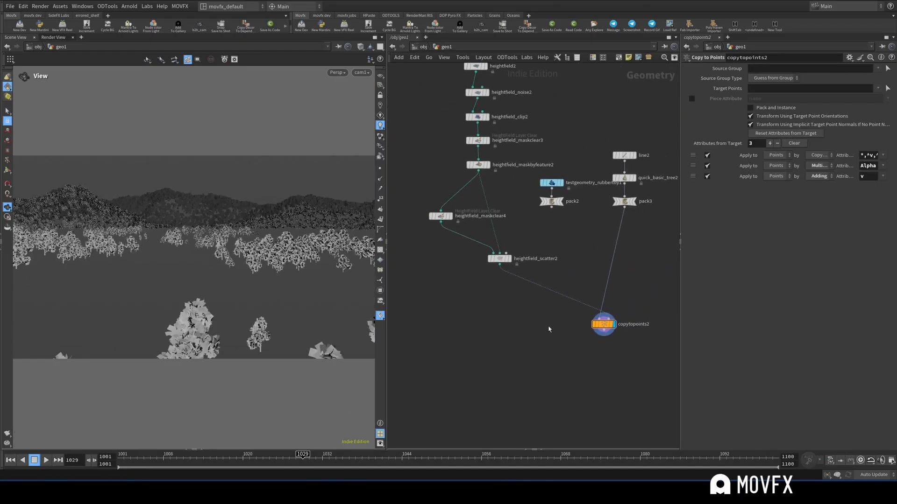
Step: Select heightfield_scatter2 and make it the displayed node in place of copytopoints2
scroll(541, 333, "up", 4)
left_click(519, 273)
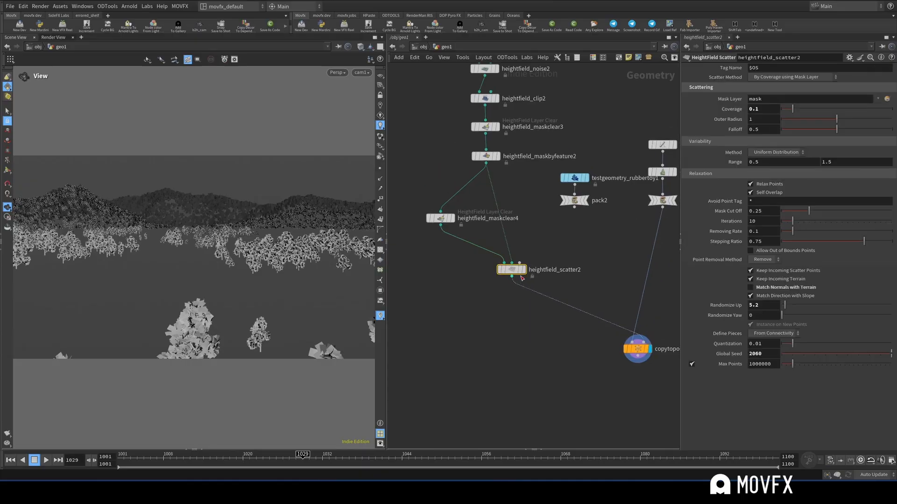
key("r")
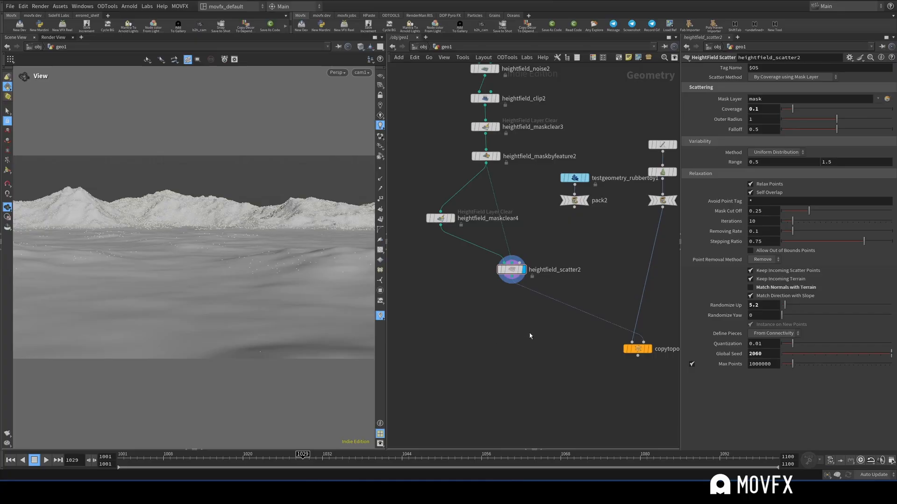
Step: Tidy the network by moving heightfield_maskclear4 farther from the main chain and aligning heightfield_scatter2 beneath heightfield_maskbyfeature2
middle_click_drag(530, 336, 499, 312)
left_click_drag(481, 247, 460, 246)
middle_click_drag(455, 214, 514, 224)
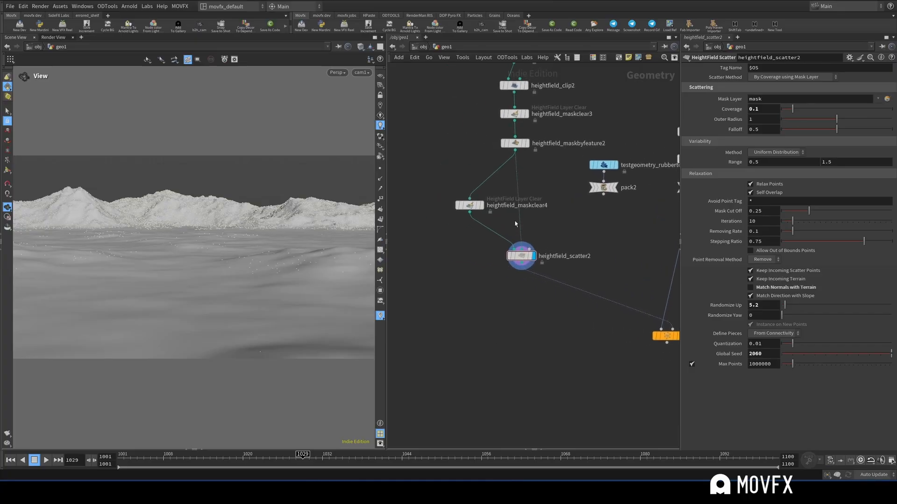
left_click_drag(470, 205, 429, 205)
left_click_drag(524, 259, 516, 258)
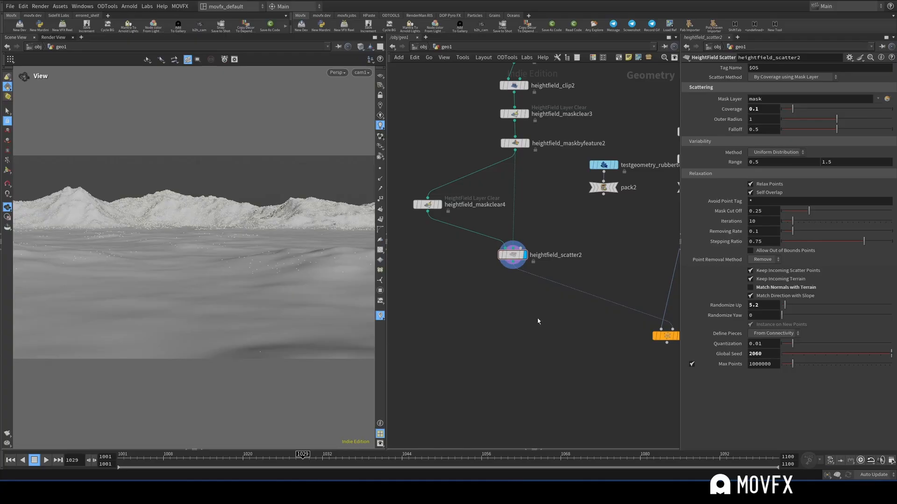
middle_click_drag(537, 323, 497, 293)
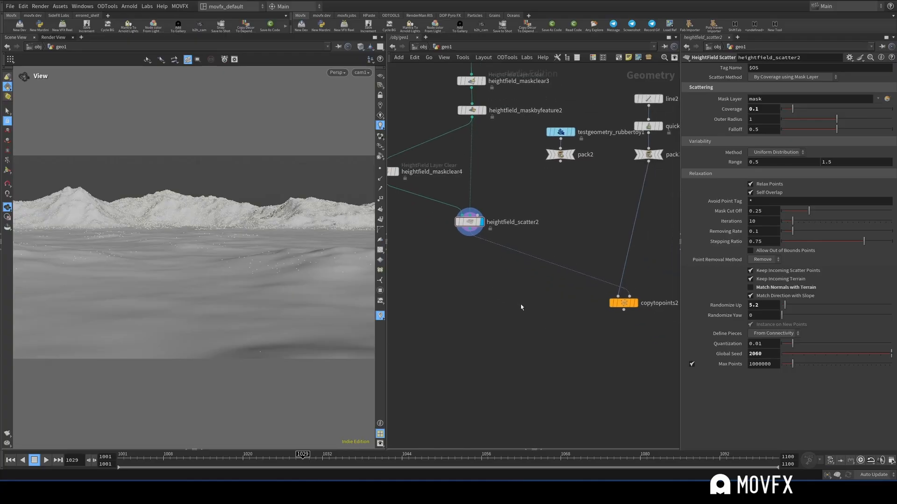